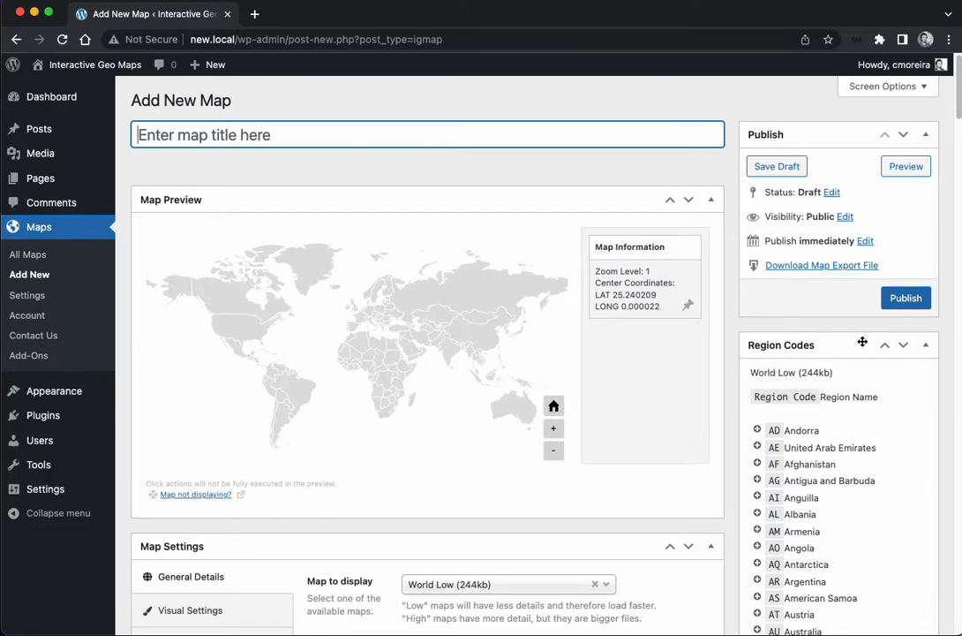
scroll(624, 316, "down", 5)
scroll(625, 316, "down", 3)
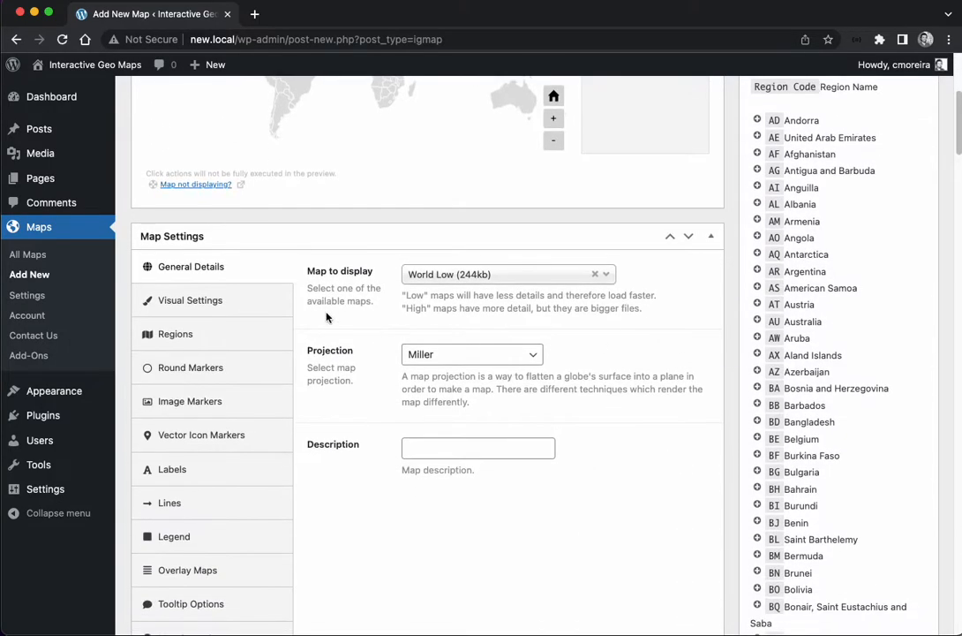
Show the new map's Visual Settings with background colour still transparent
left_click(220, 300)
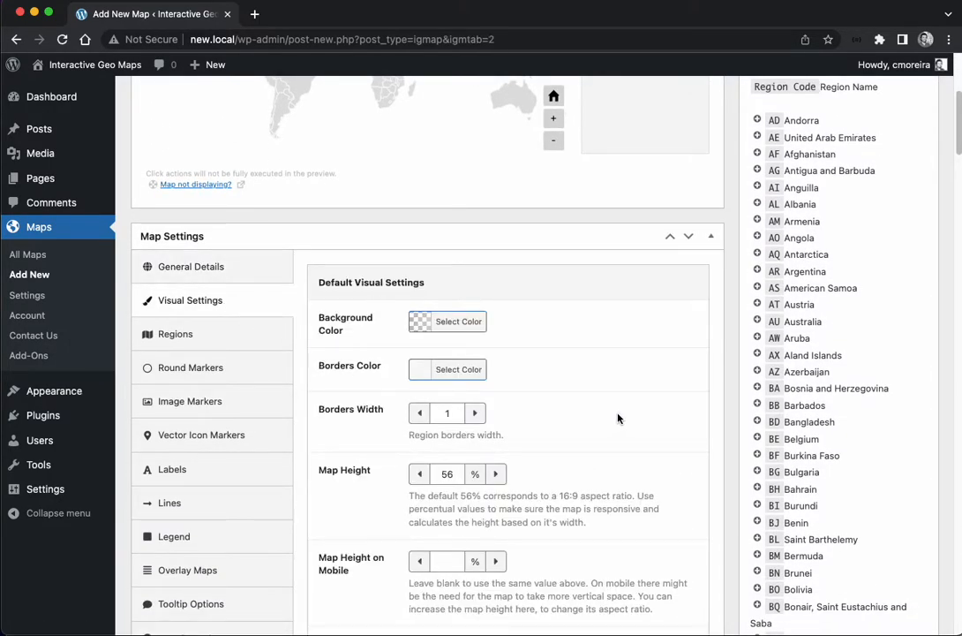
scroll(617, 418, "up", 8)
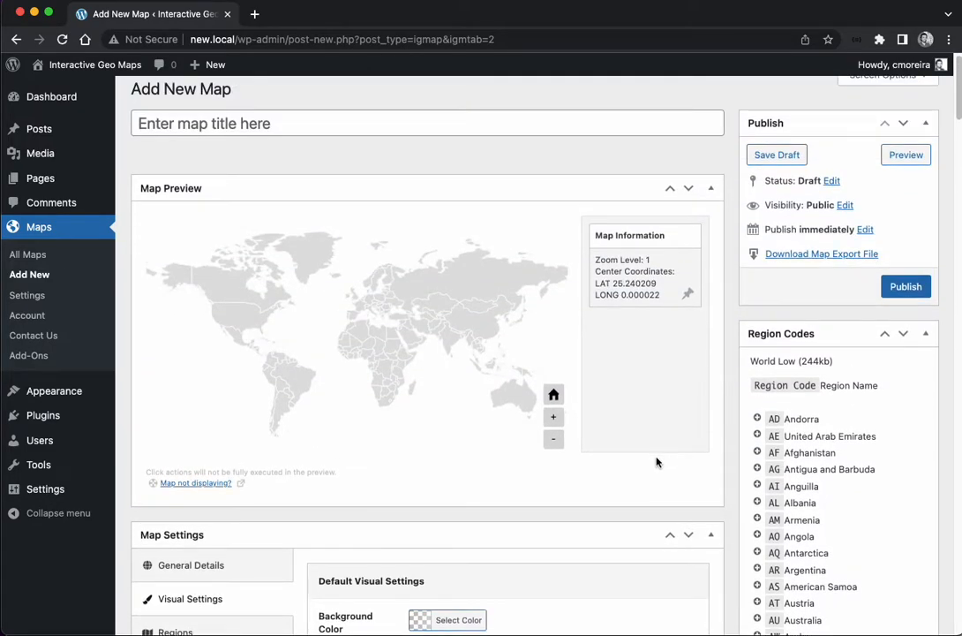
scroll(635, 459, "down", 2)
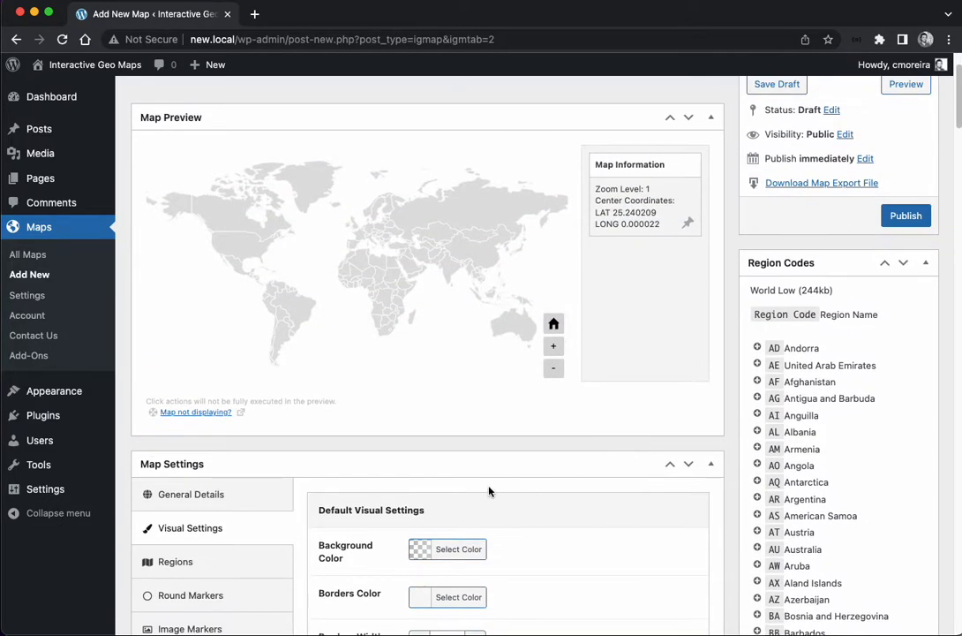
scroll(489, 491, "down", 2)
Give the map an orange background and red region borders
left_click(445, 453)
scroll(446, 453, "down", 3)
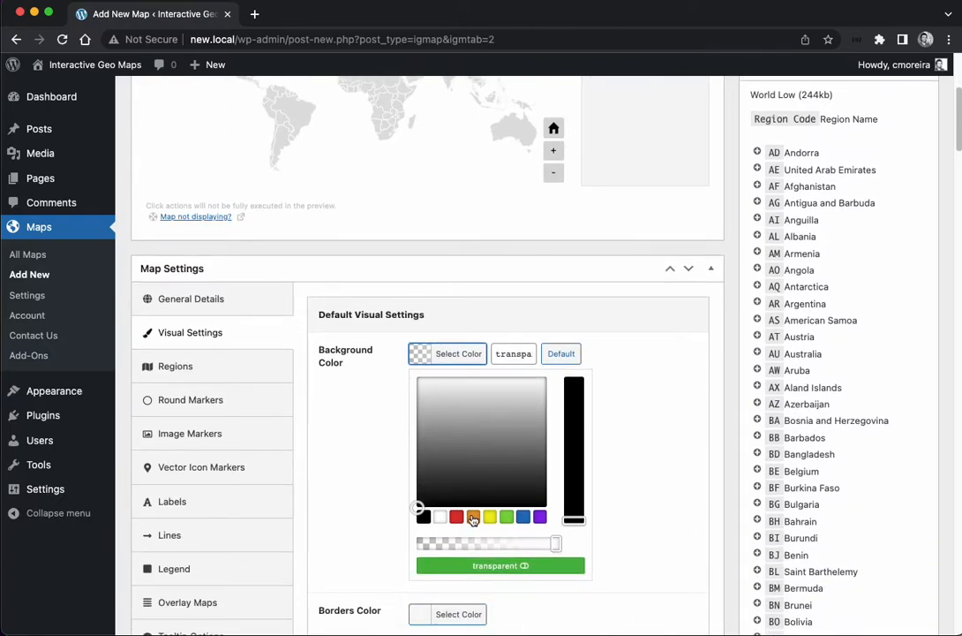
left_click(474, 516)
left_click(459, 353)
scroll(443, 398, "down", 1)
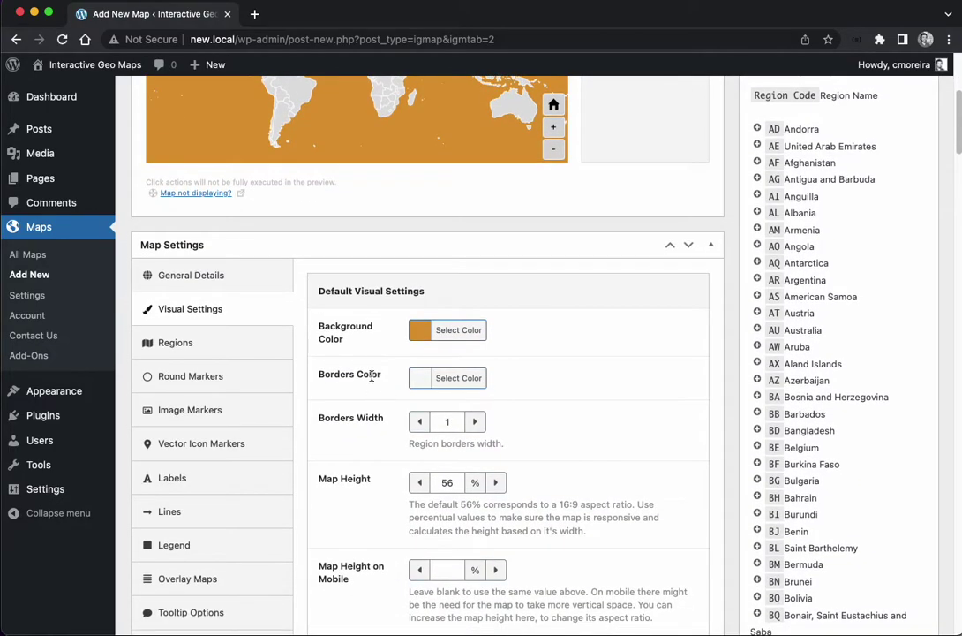
left_click(446, 378)
left_click(455, 540)
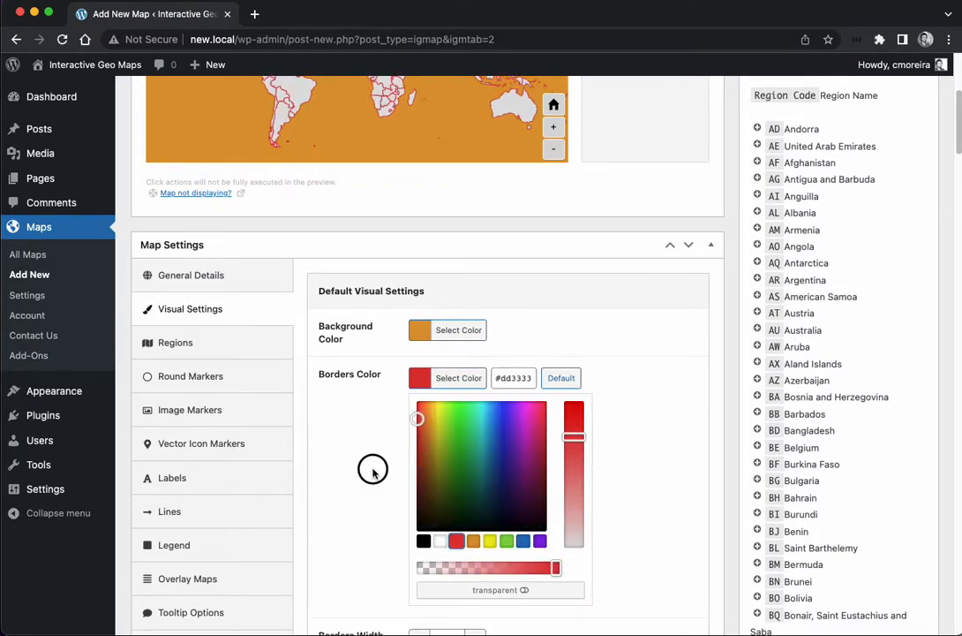
left_click(372, 471)
scroll(373, 471, "up", 1)
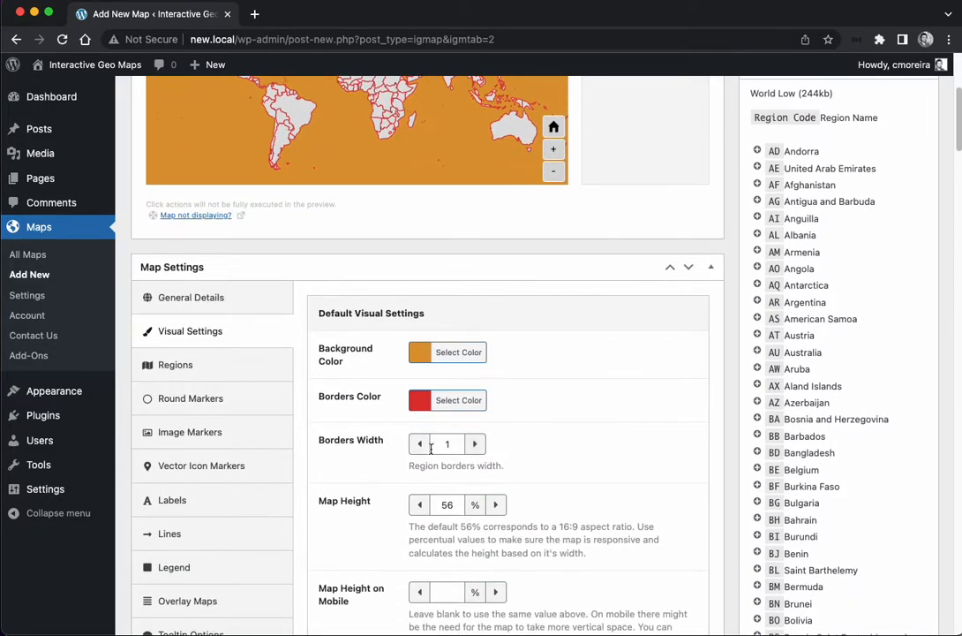
Change the region border width to 0.5
double_click(447, 444)
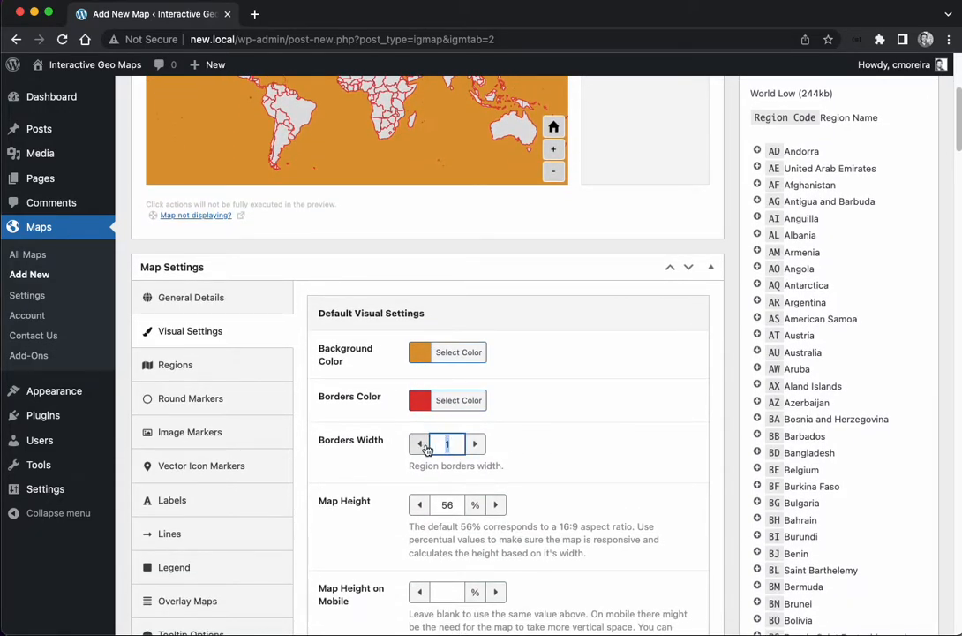
type("3")
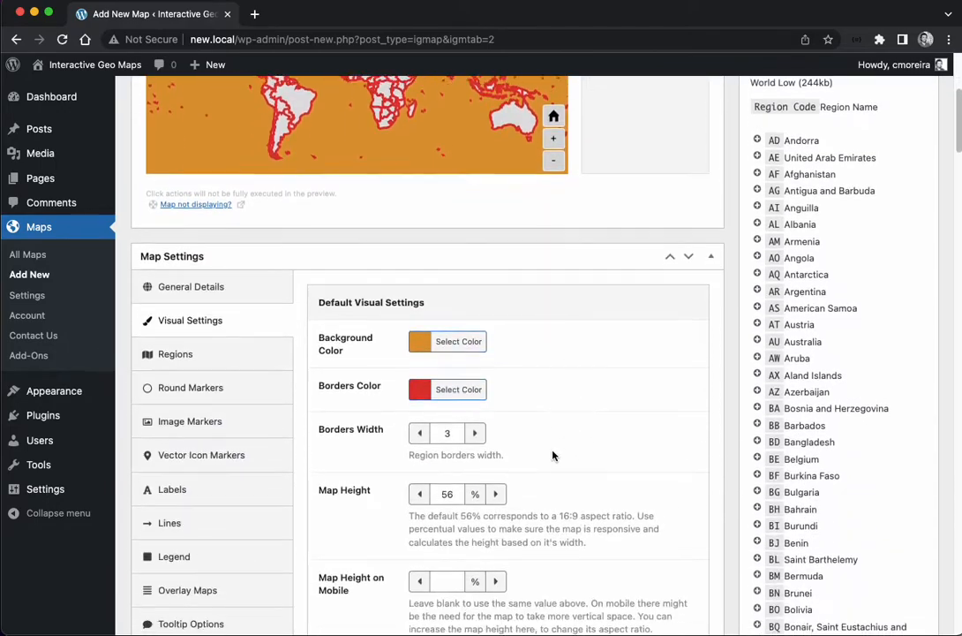
double_click(447, 433)
type("0.5")
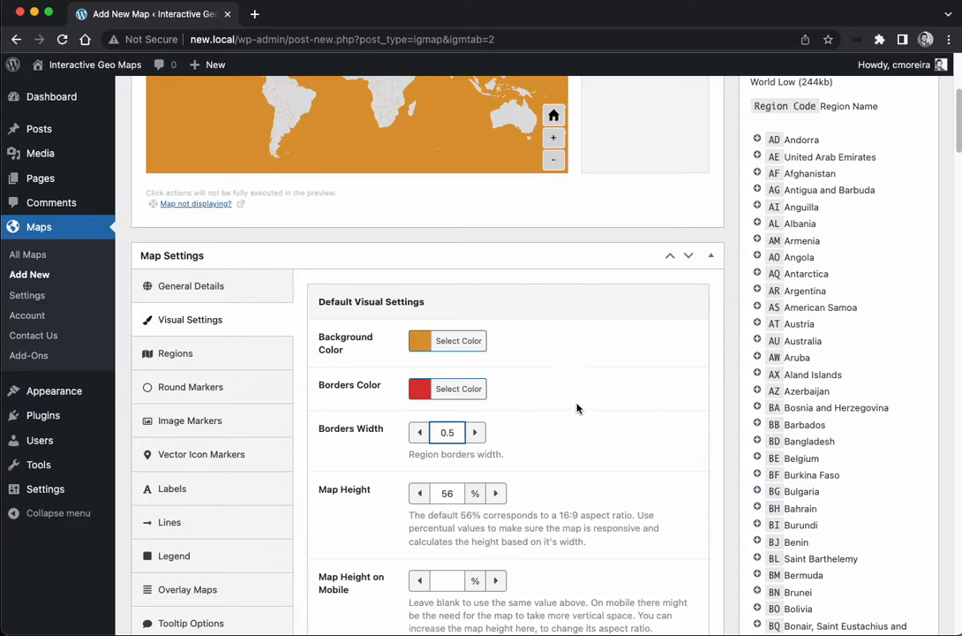
scroll(635, 432, "up", 2)
scroll(635, 432, "up", 1)
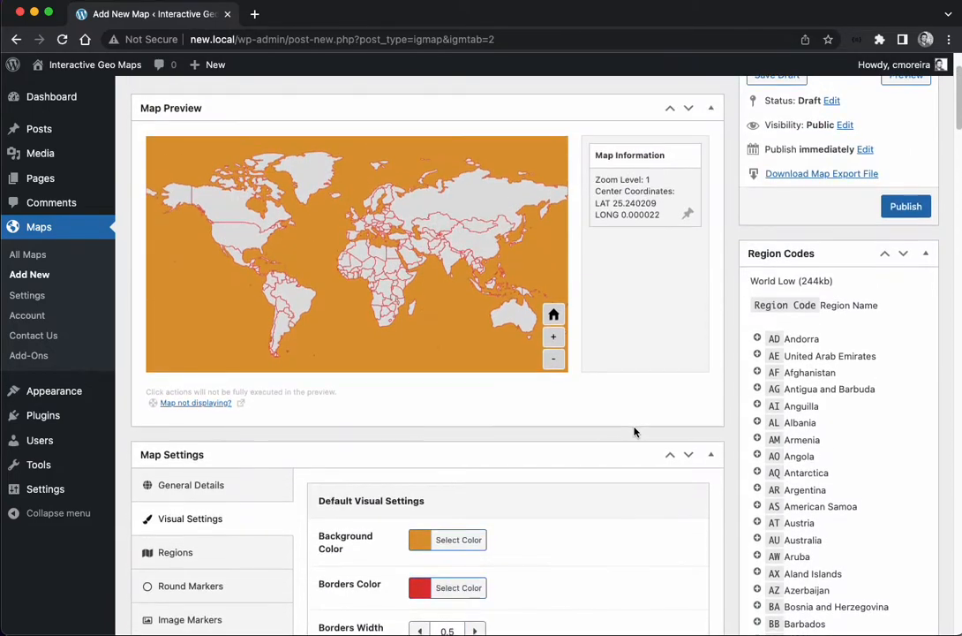
scroll(635, 432, "down", 3)
scroll(616, 414, "down", 2)
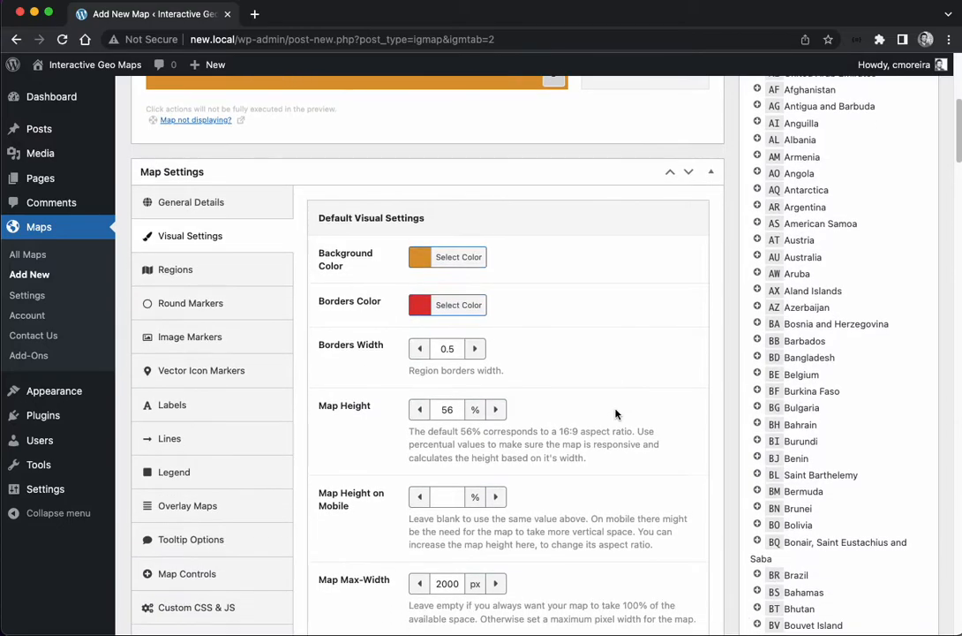
scroll(616, 414, "down", 1)
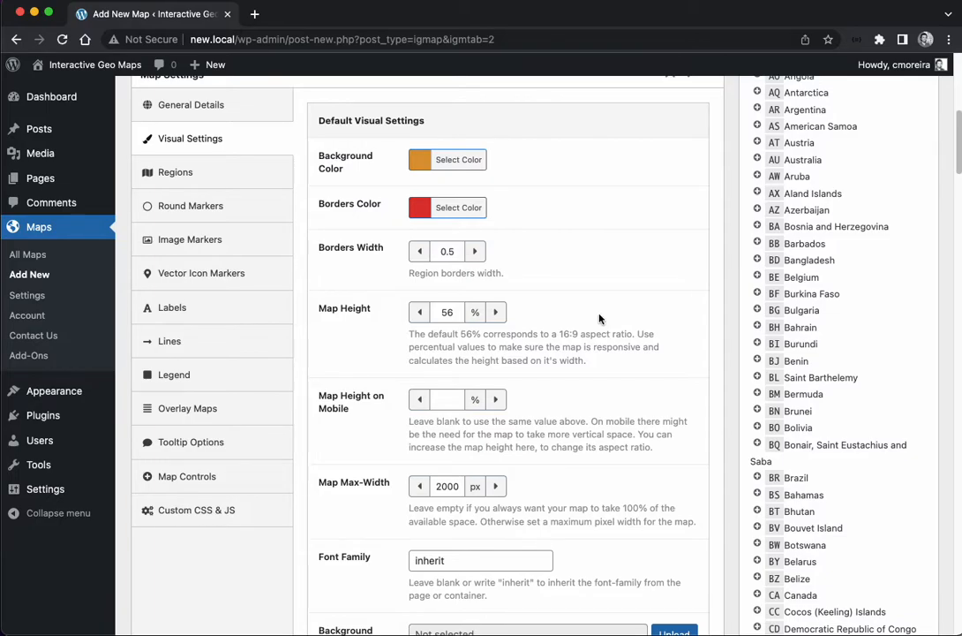
scroll(600, 317, "up", 2)
scroll(599, 318, "up", 4)
scroll(599, 317, "up", 2)
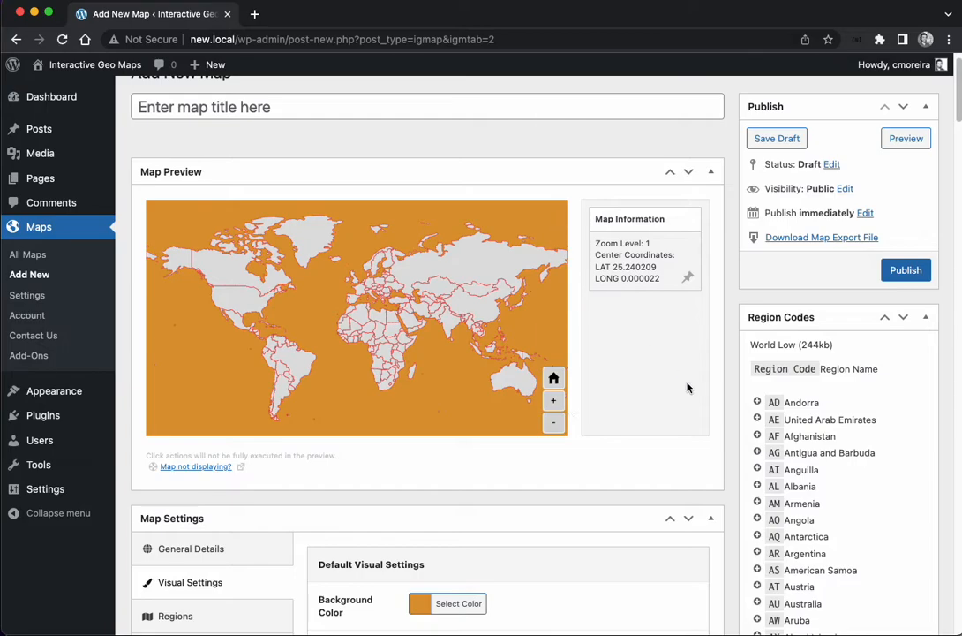
scroll(688, 387, "down", 3)
scroll(649, 374, "down", 3)
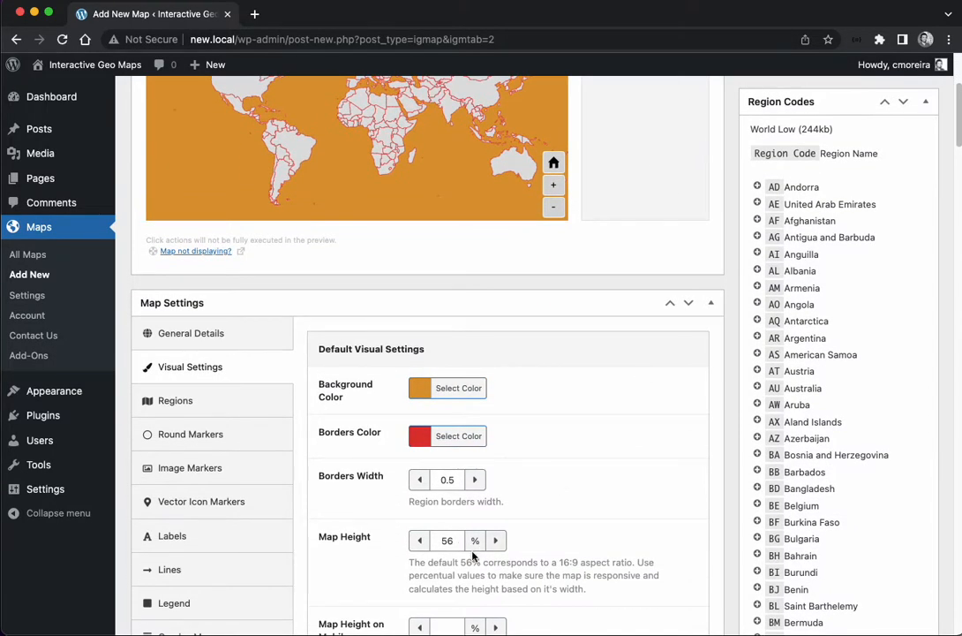
left_click_drag(558, 563, 578, 563)
left_click(596, 465)
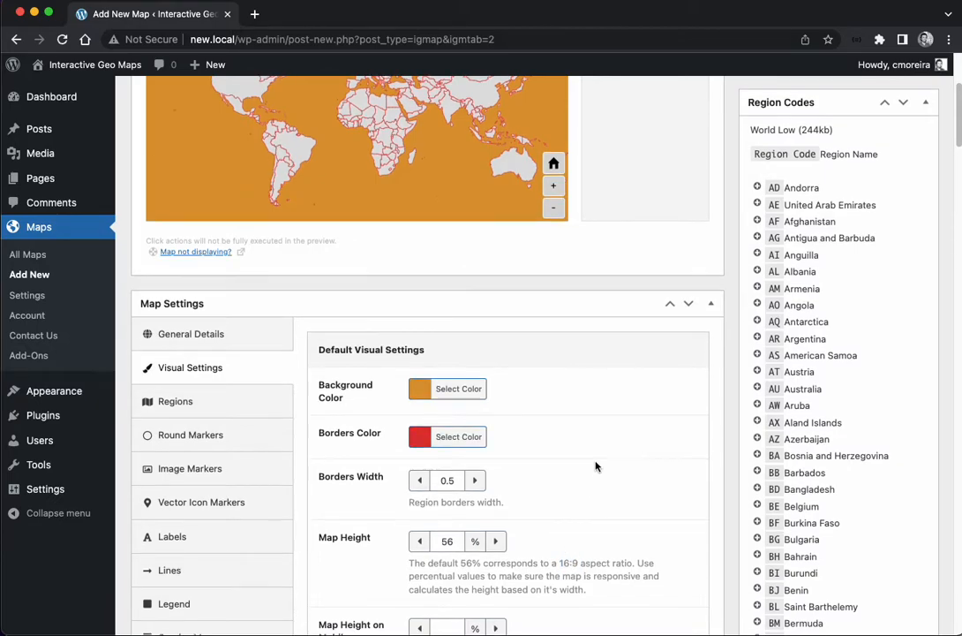
scroll(597, 465, "up", 5)
scroll(596, 465, "down", 4)
In General Details choose France Departments2 High as the map to display
left_click(191, 350)
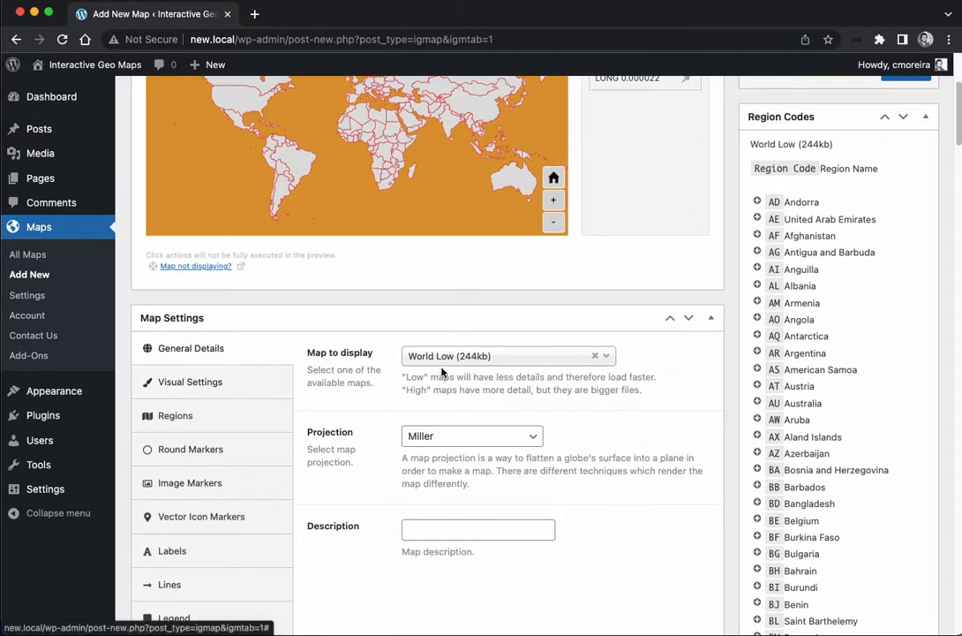
left_click(461, 358)
type("France")
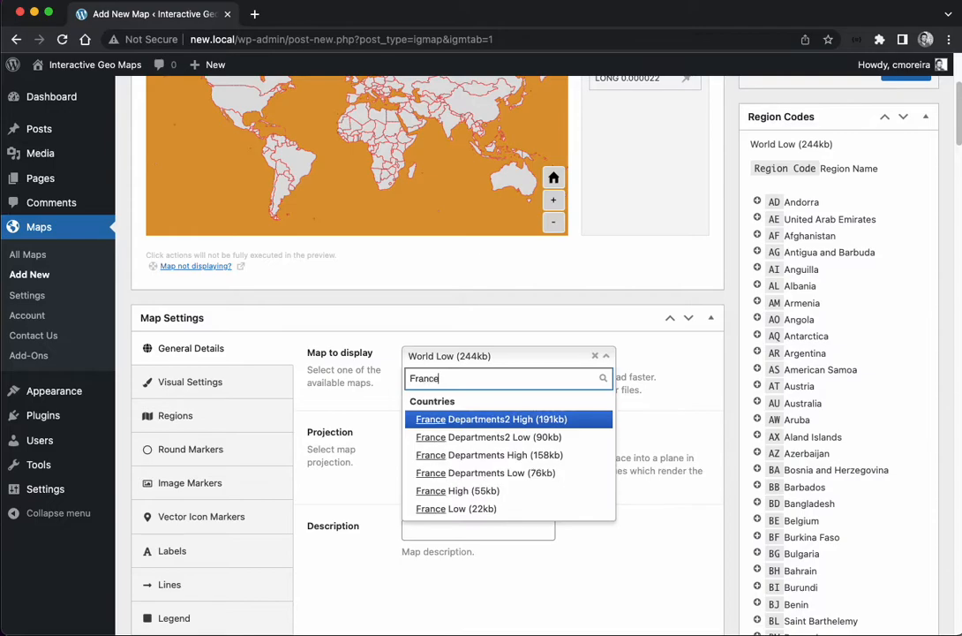
left_click(491, 418)
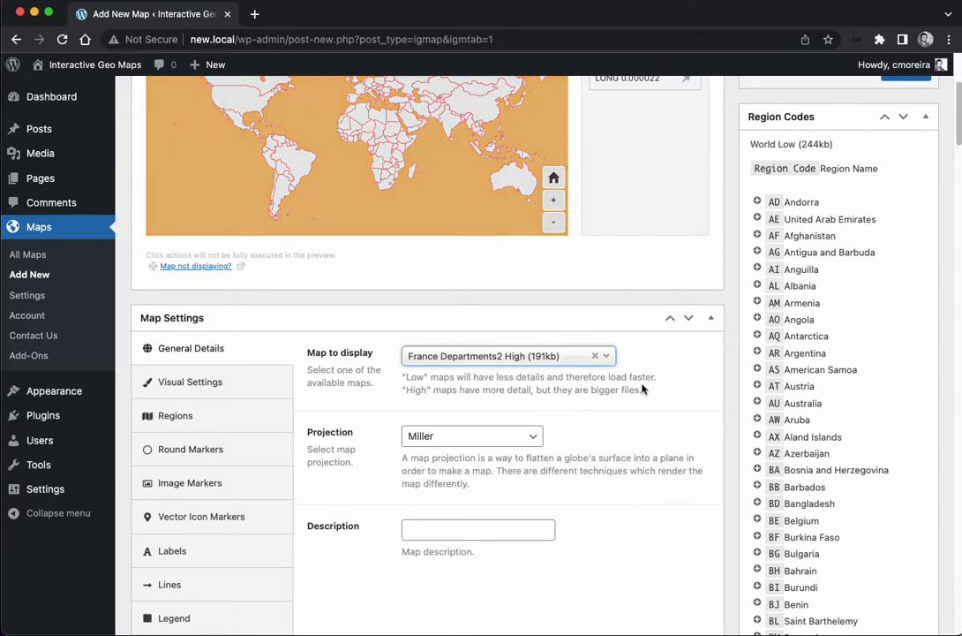
scroll(666, 391, "up", 5)
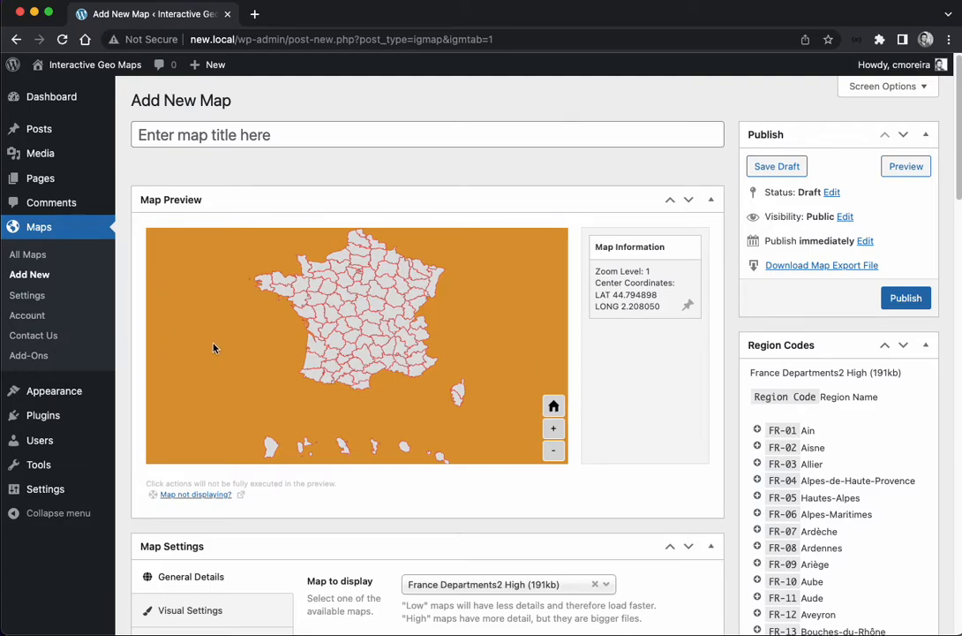
scroll(652, 394, "down", 5)
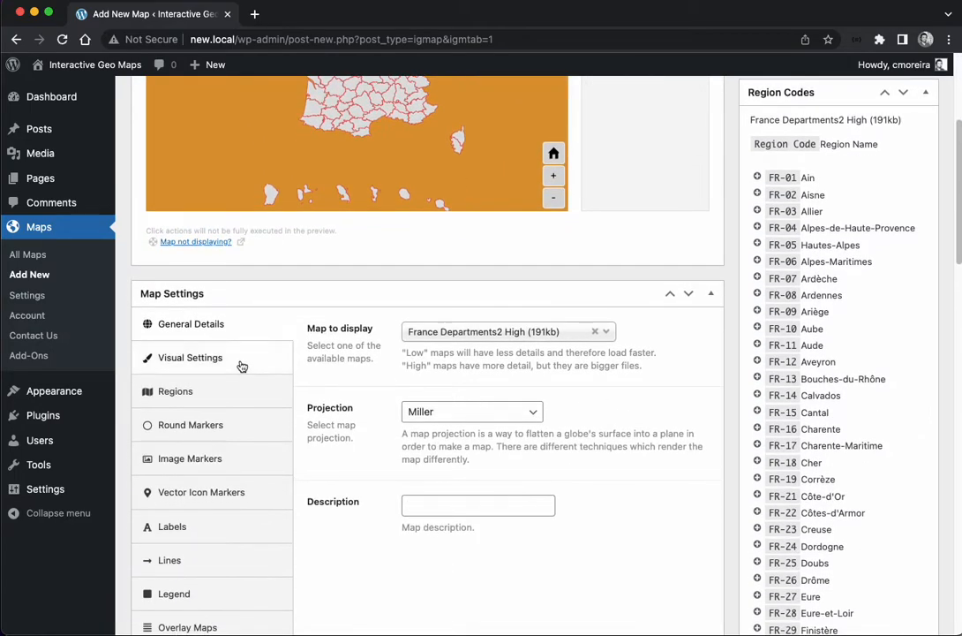
Set the map height to 100% and leave the mobile height blank
left_click(190, 367)
scroll(369, 409, "down", 5)
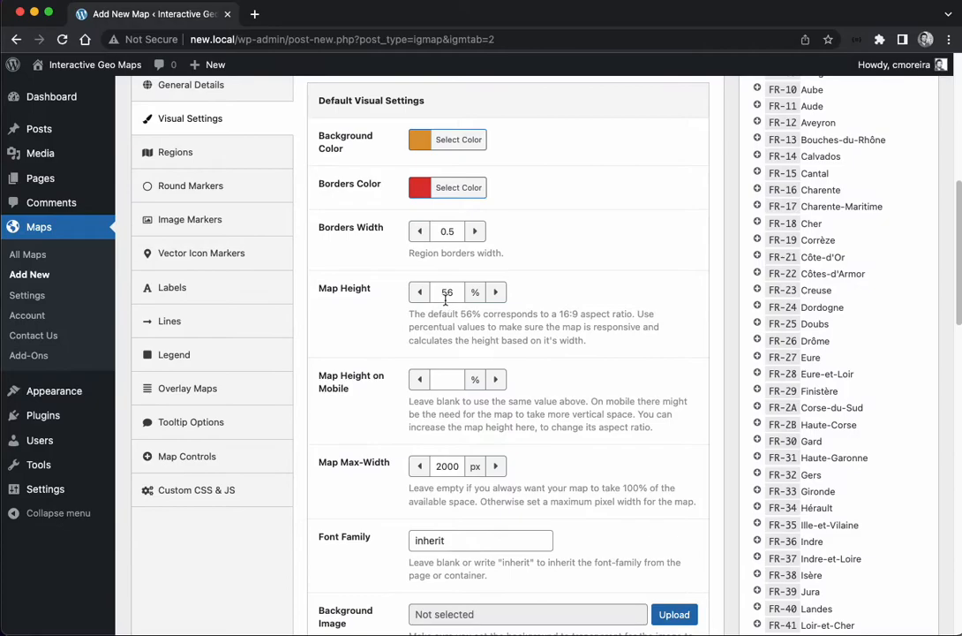
left_click_drag(453, 292, 431, 294)
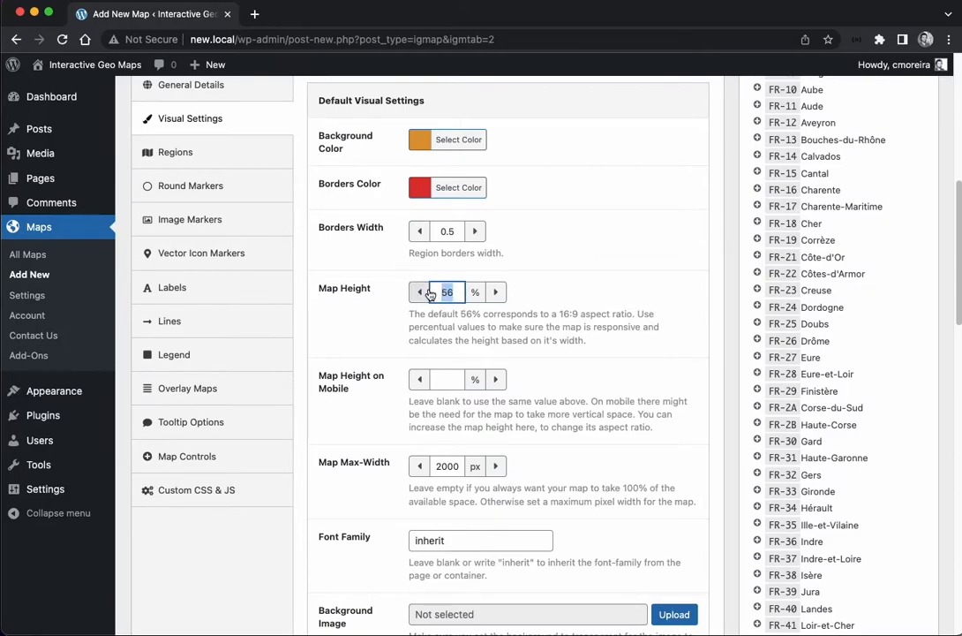
type("100")
scroll(487, 239, "up", 5)
scroll(592, 355, "up", 3)
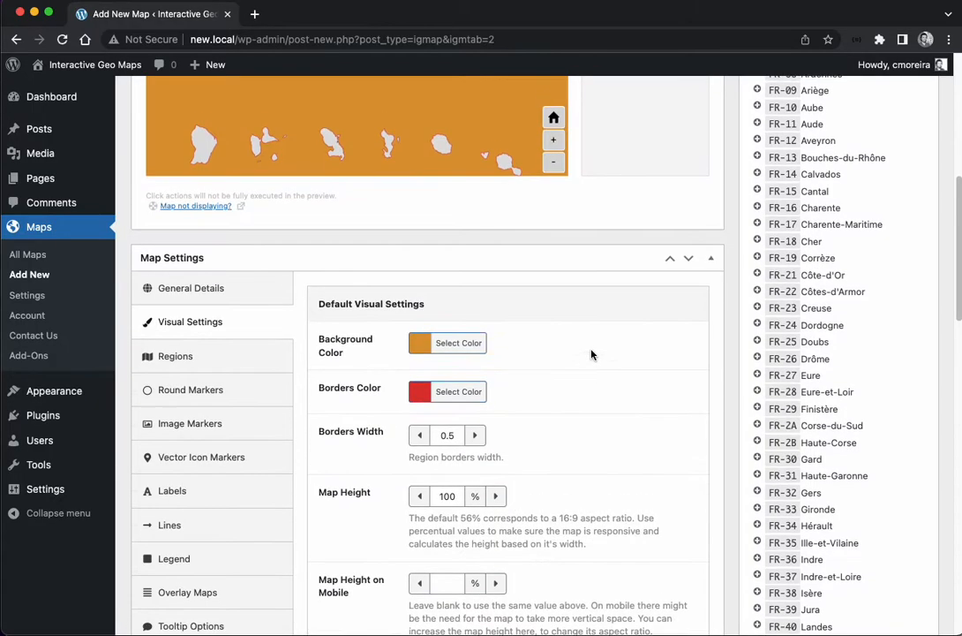
scroll(591, 355, "up", 5)
scroll(609, 360, "up", 3)
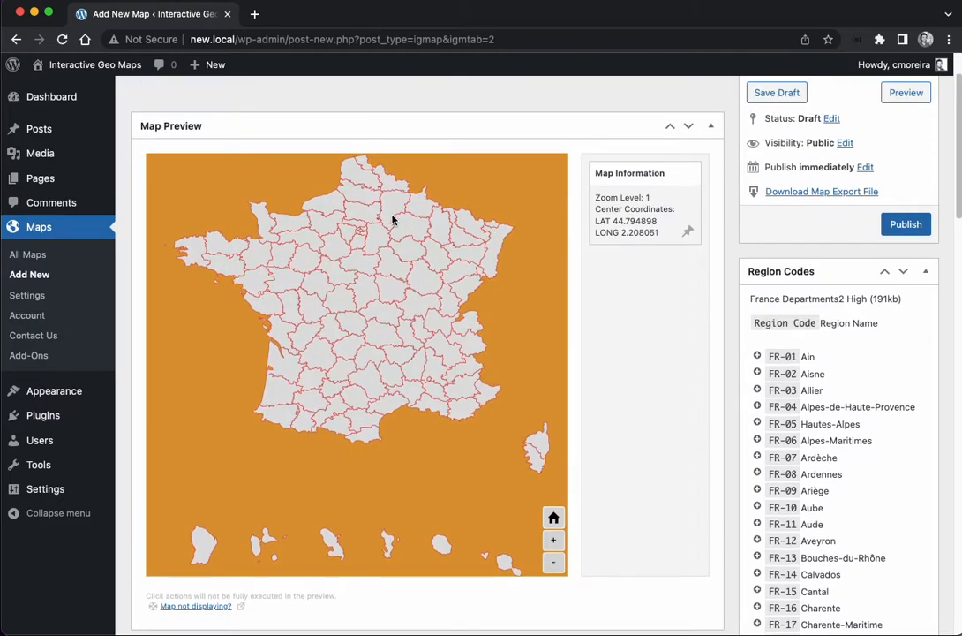
scroll(706, 444, "down", 3)
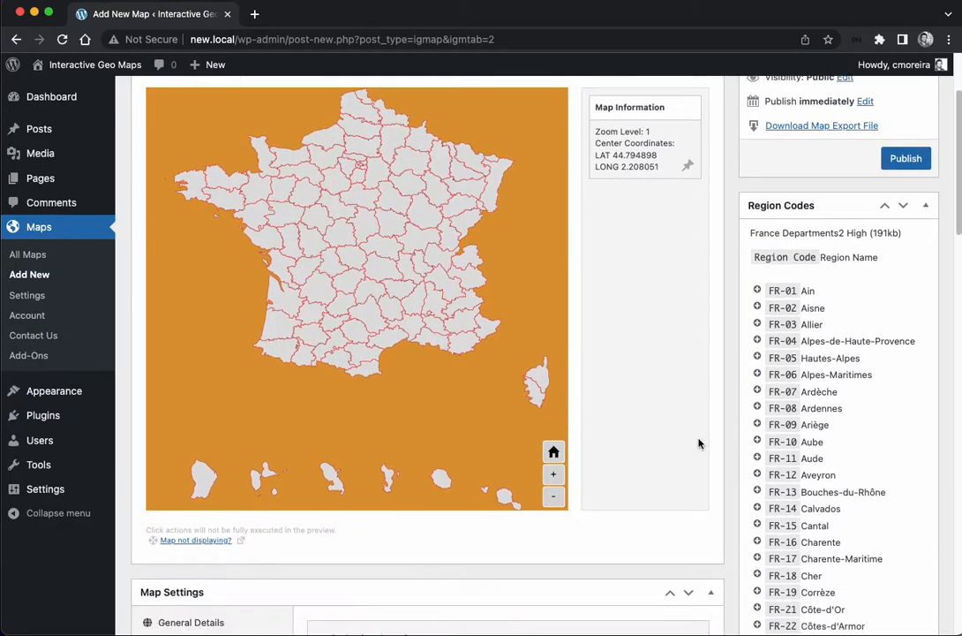
scroll(697, 433, "down", 3)
scroll(677, 420, "up", 4)
scroll(676, 420, "down", 3)
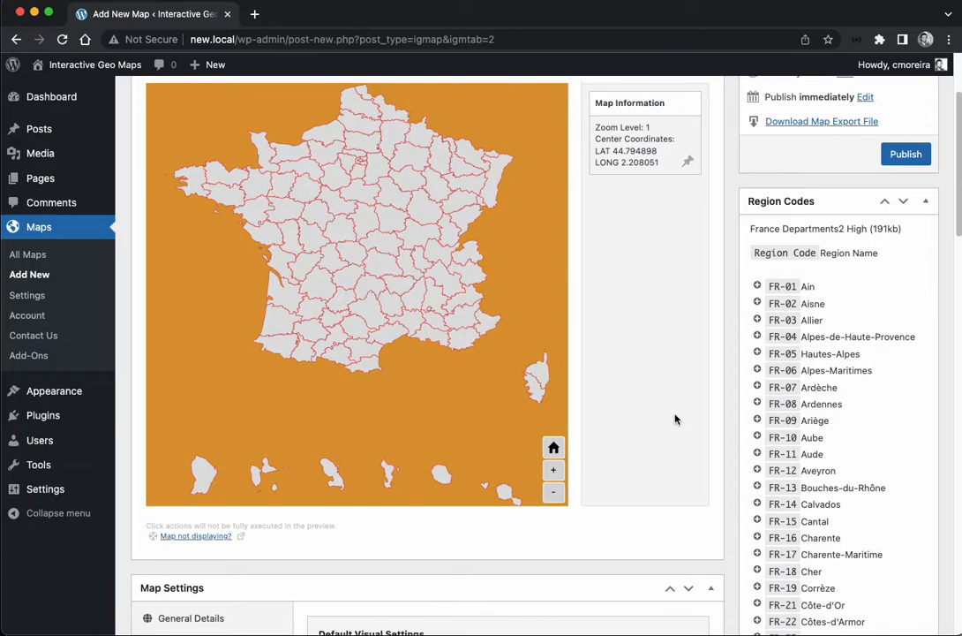
scroll(618, 406, "down", 5)
scroll(566, 399, "down", 2)
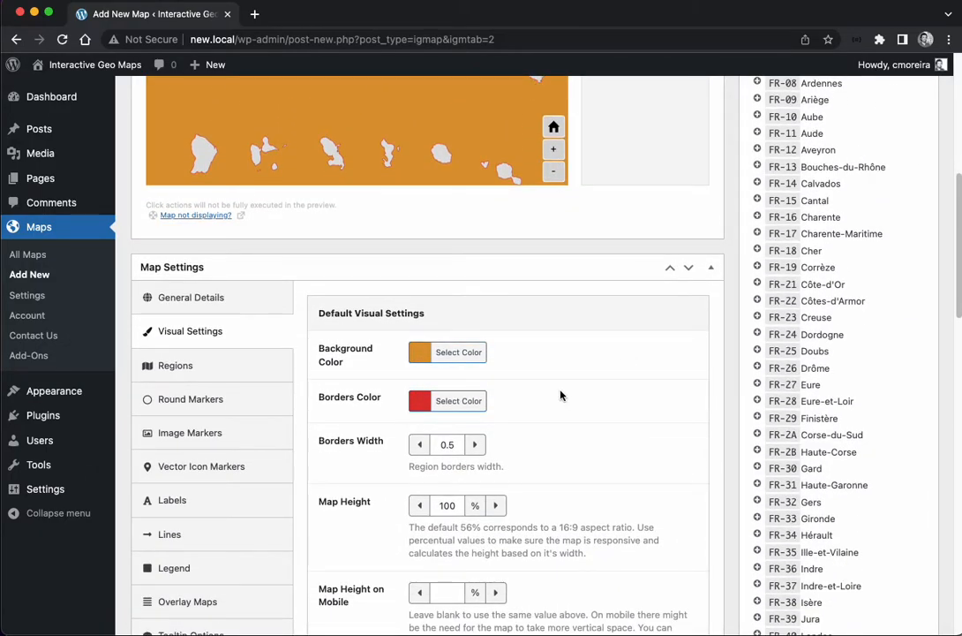
left_click_drag(459, 505, 417, 502)
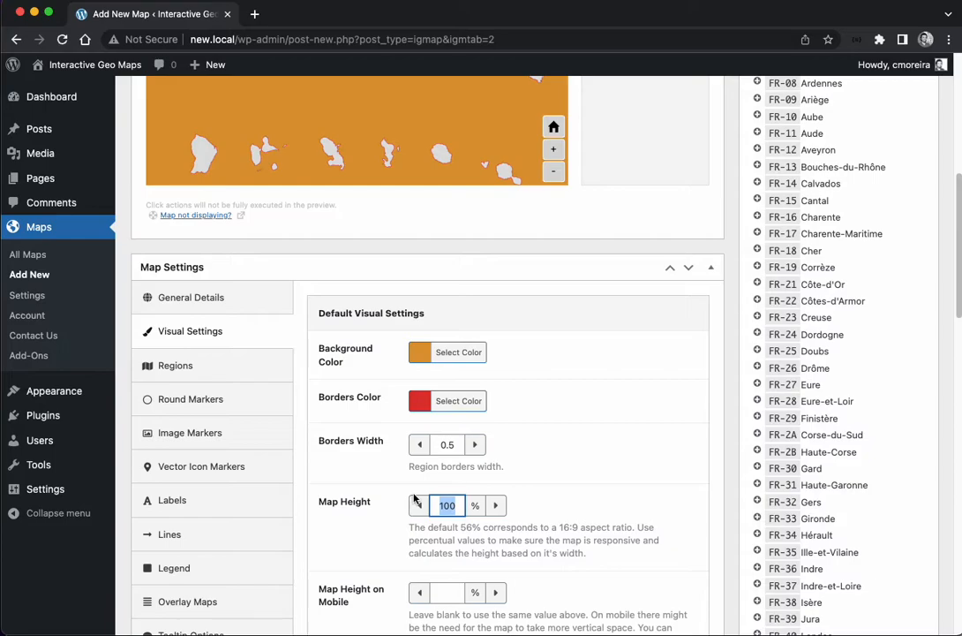
scroll(414, 500, "down", 2)
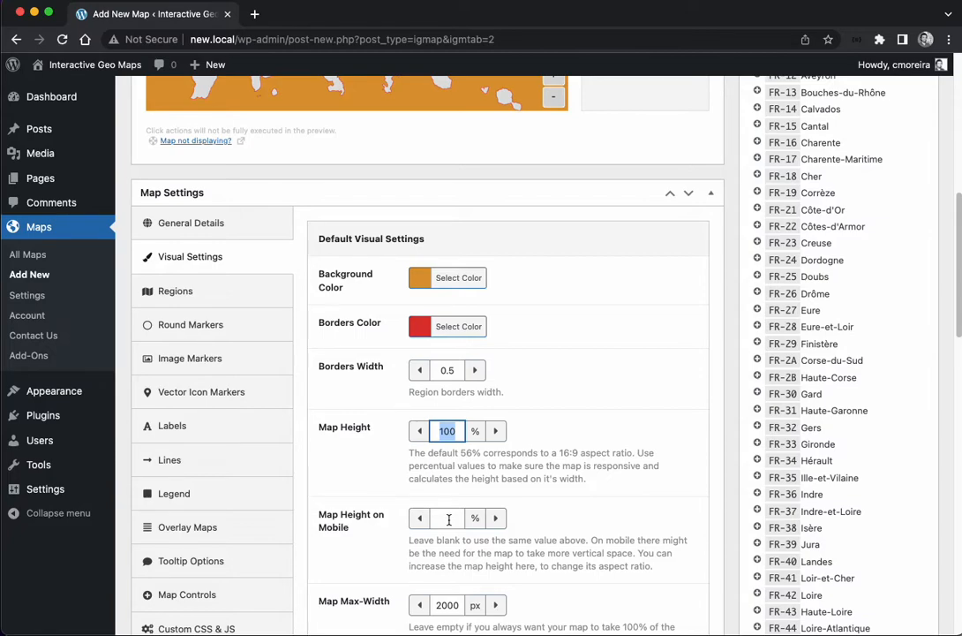
left_click(448, 518)
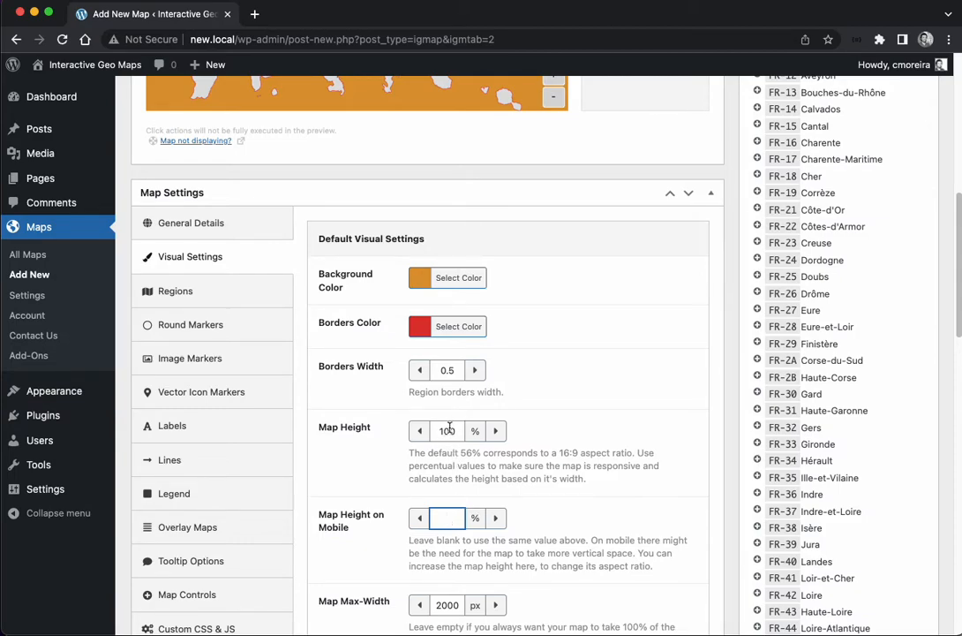
left_click_drag(455, 432, 427, 437)
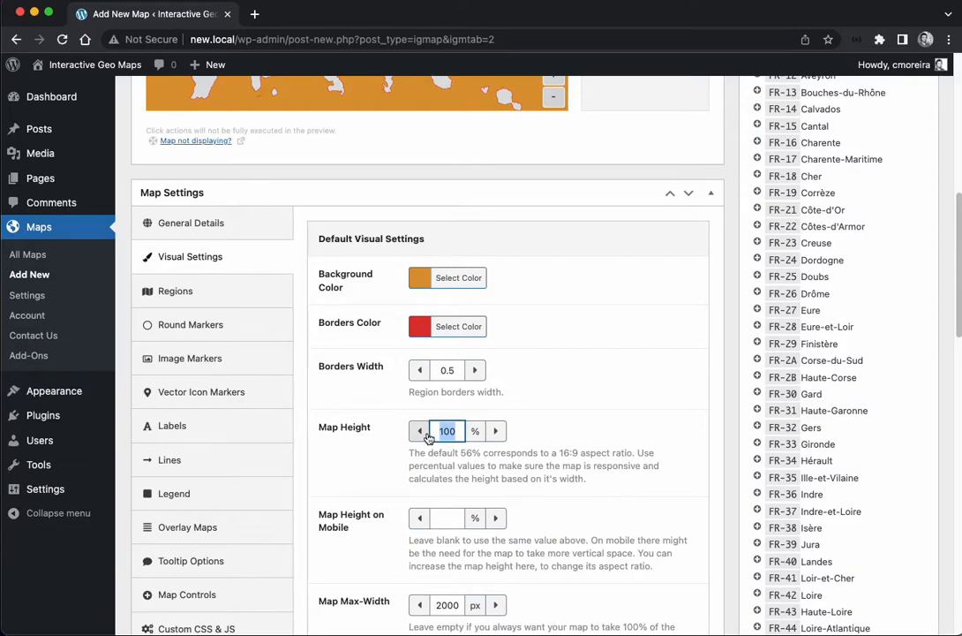
scroll(429, 437, "down", 5)
scroll(265, 265, "up", 5)
Choose World Low as the map to display, replacing France departments
left_click(191, 152)
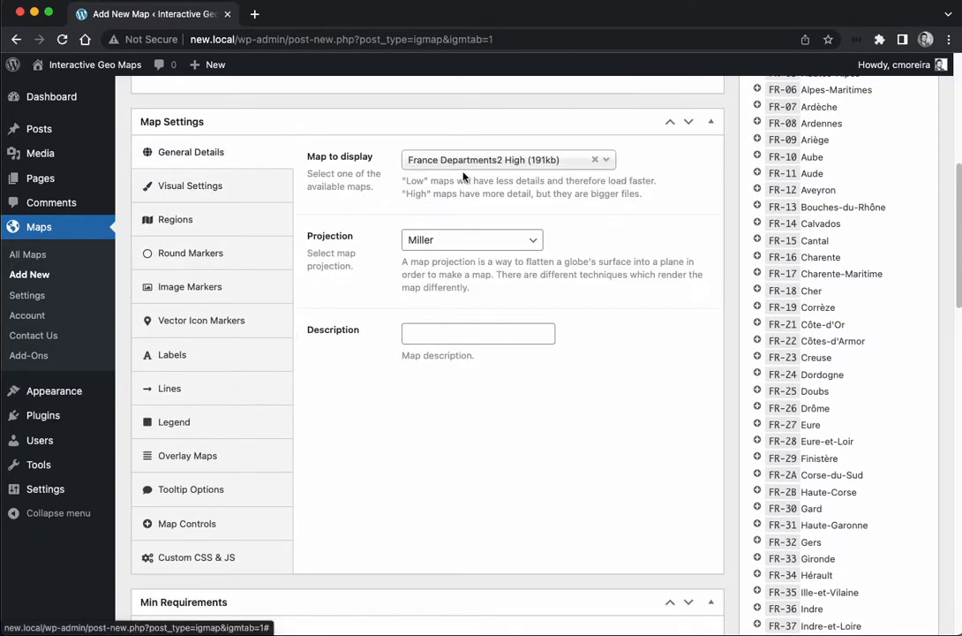
left_click(482, 159)
type("world lo")
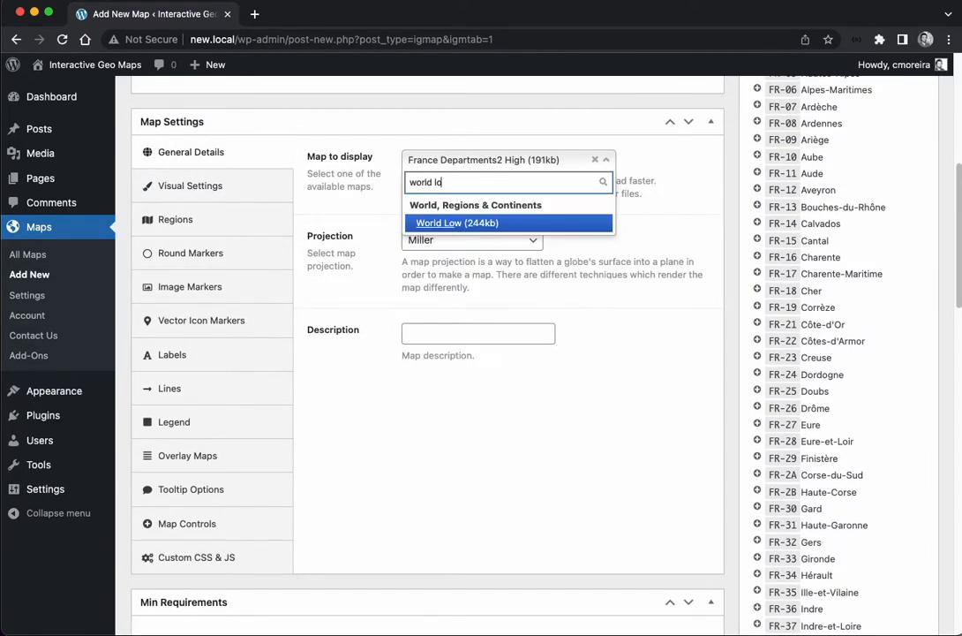
left_click(458, 222)
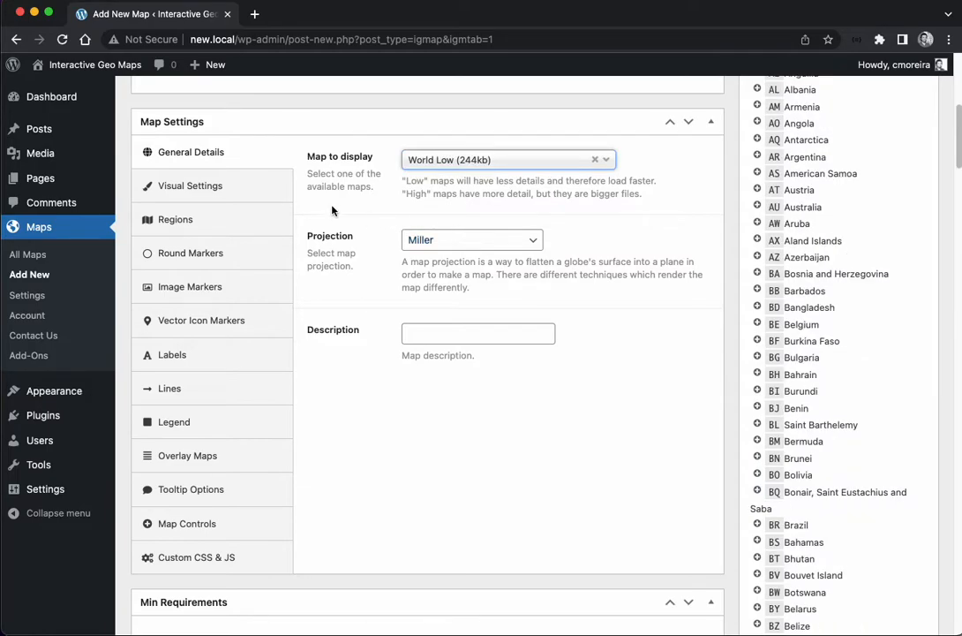
left_click(233, 183)
scroll(432, 398, "up", 10)
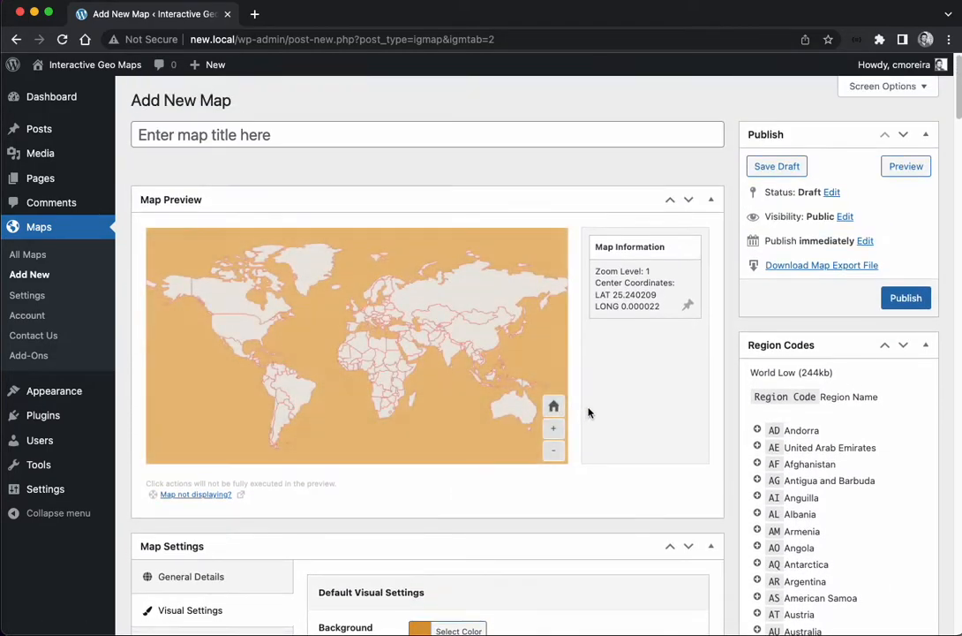
scroll(622, 422, "down", 5)
scroll(618, 419, "down", 5)
scroll(617, 419, "down", 5)
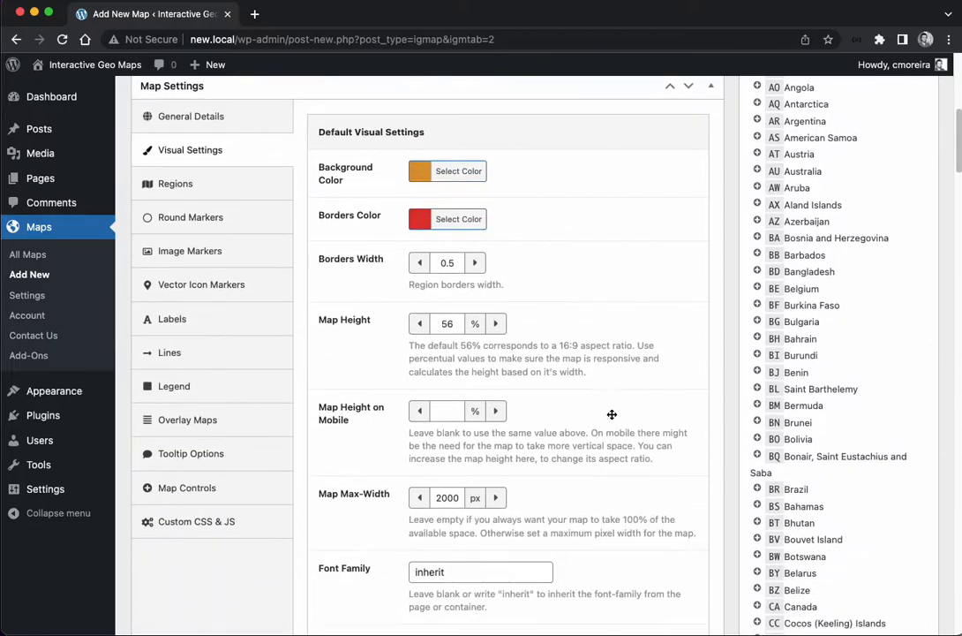
scroll(613, 416, "down", 3)
scroll(611, 415, "down", 3)
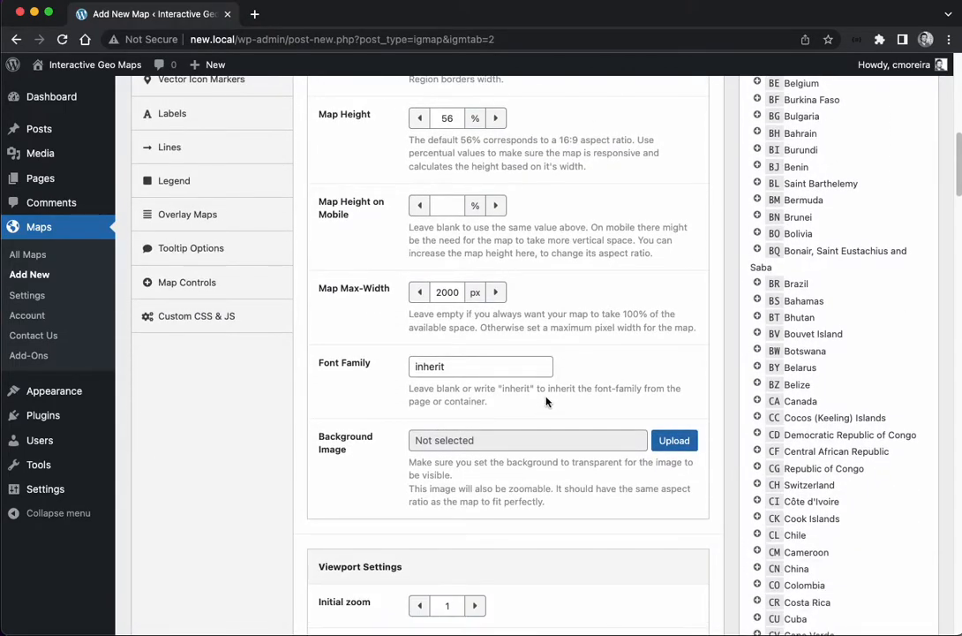
scroll(713, 365, "up", 5)
scroll(713, 365, "up", 3)
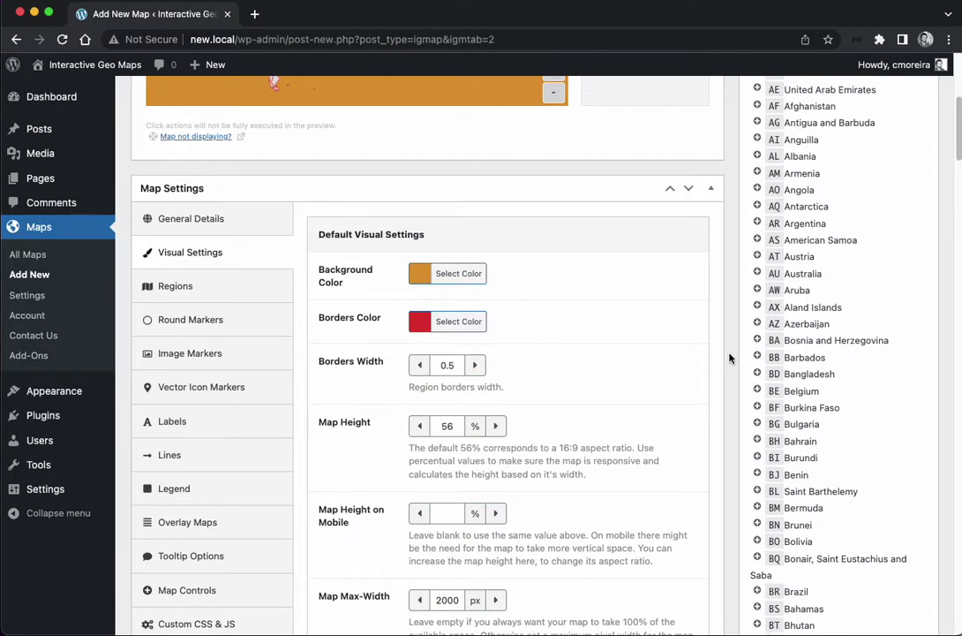
Add Australia as an interactive region via its region code
left_click(758, 273)
left_click(416, 300)
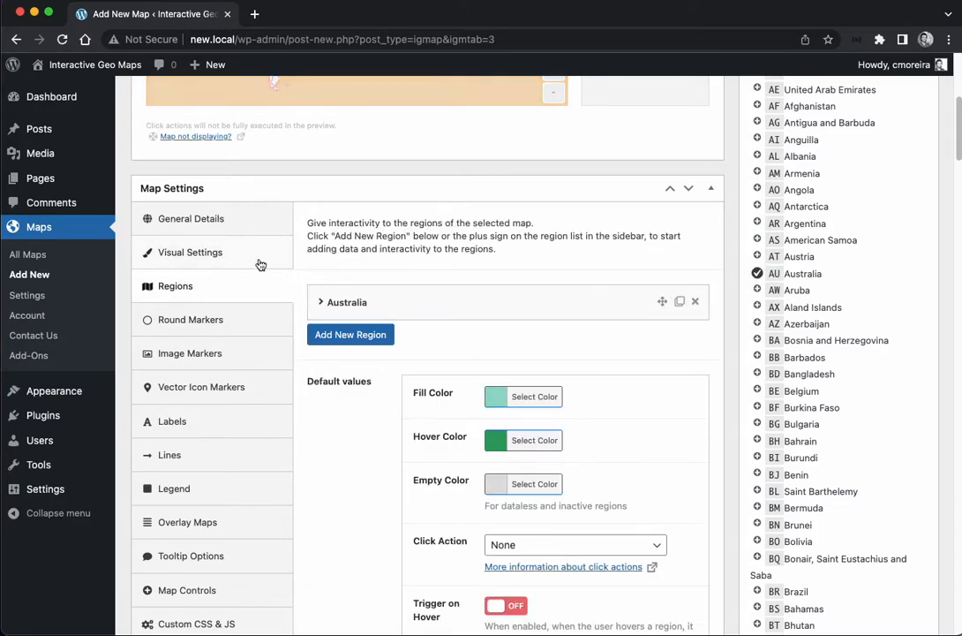
left_click(241, 256)
scroll(344, 379, "down", 5)
scroll(344, 379, "down", 2)
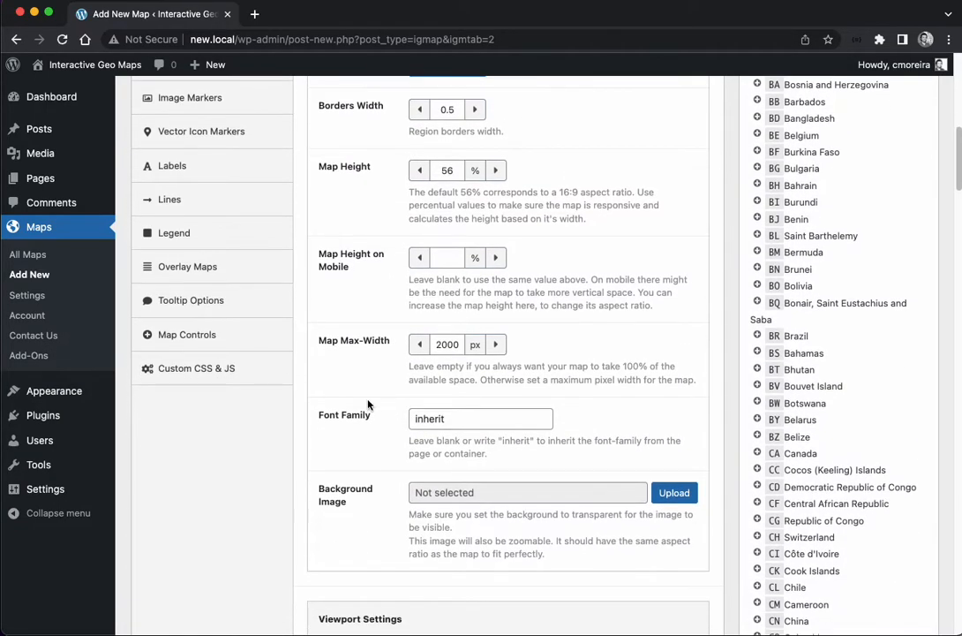
scroll(662, 400, "up", 5)
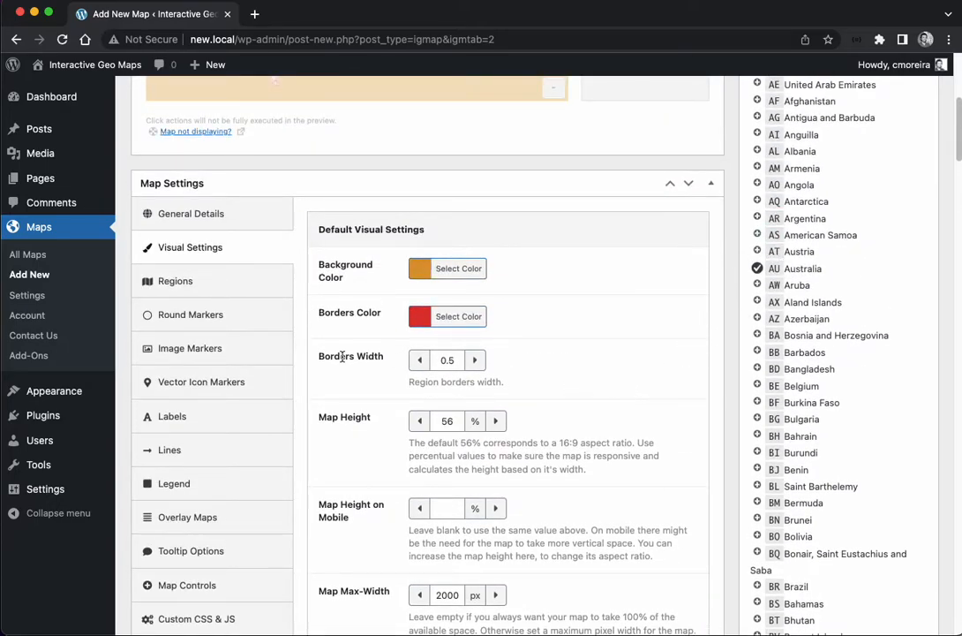
scroll(388, 362, "up", 5)
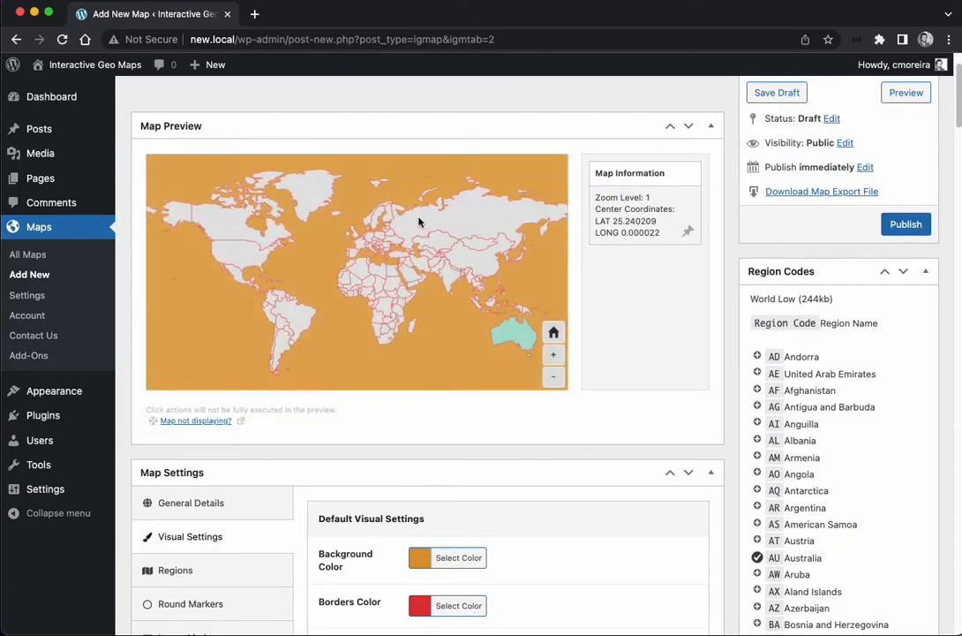
Add a custom marker over Russia from the preview and enable automatic marker labels
left_click(450, 232)
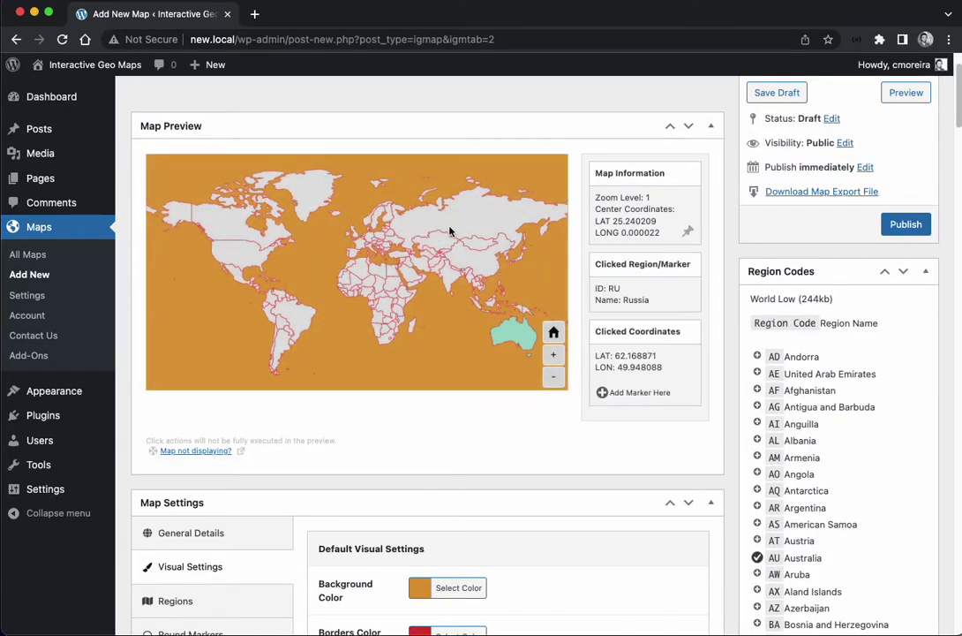
left_click(633, 392)
scroll(537, 351, "down", 5)
scroll(353, 335, "down", 3)
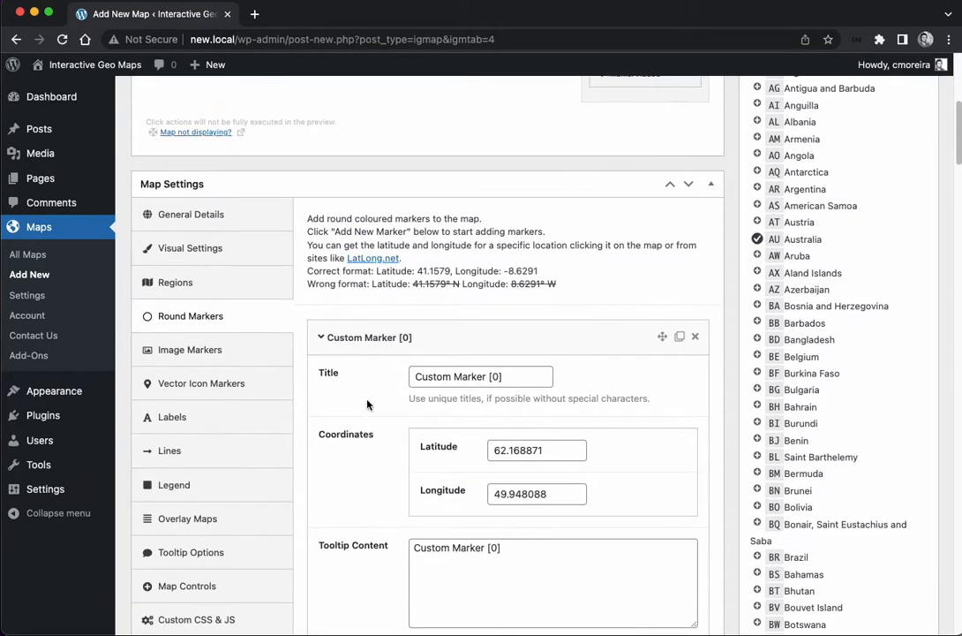
scroll(360, 341, "down", 10)
scroll(309, 373, "down", 3)
scroll(309, 373, "down", 2)
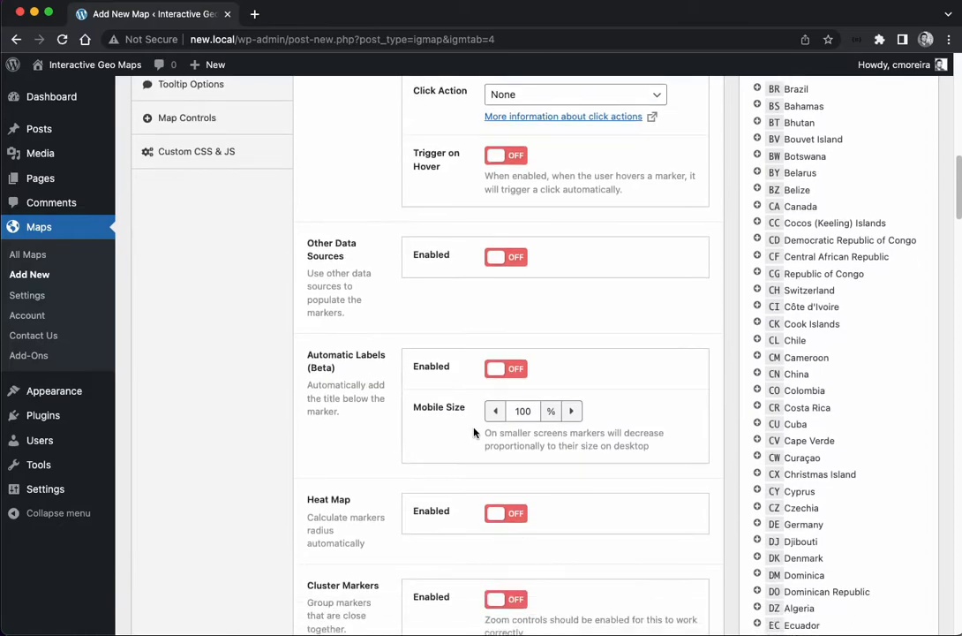
left_click(515, 371)
scroll(381, 382, "up", 5)
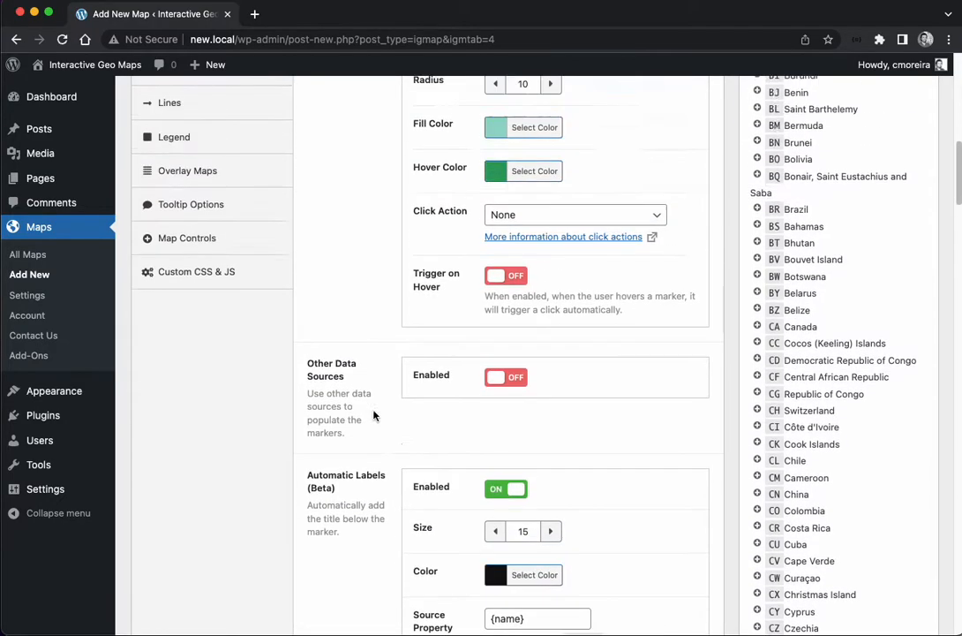
scroll(381, 382, "up", 10)
scroll(375, 415, "up", 5)
scroll(375, 415, "up", 3)
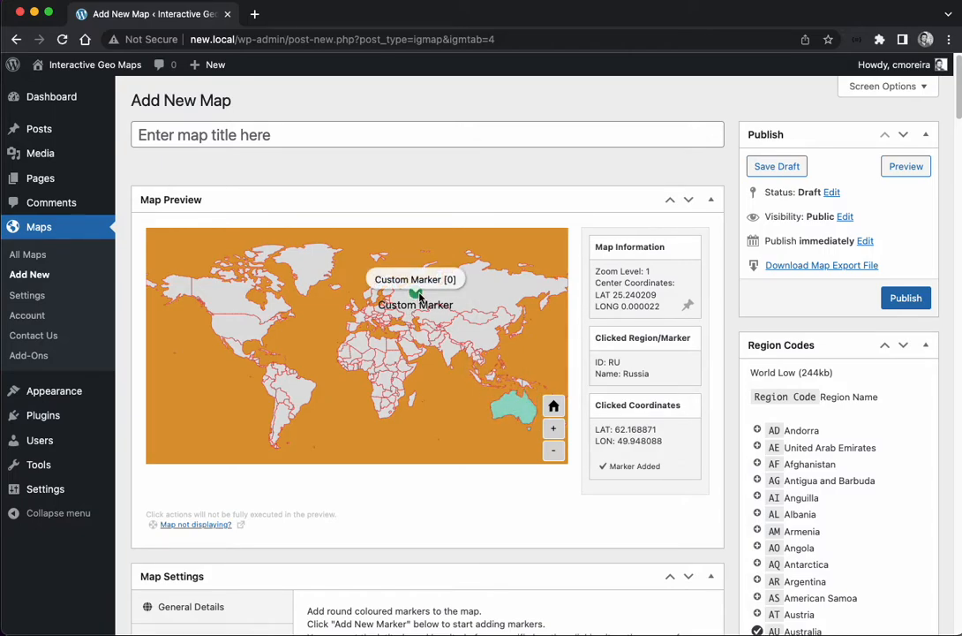
scroll(530, 353, "down", 5)
scroll(633, 423, "down", 1)
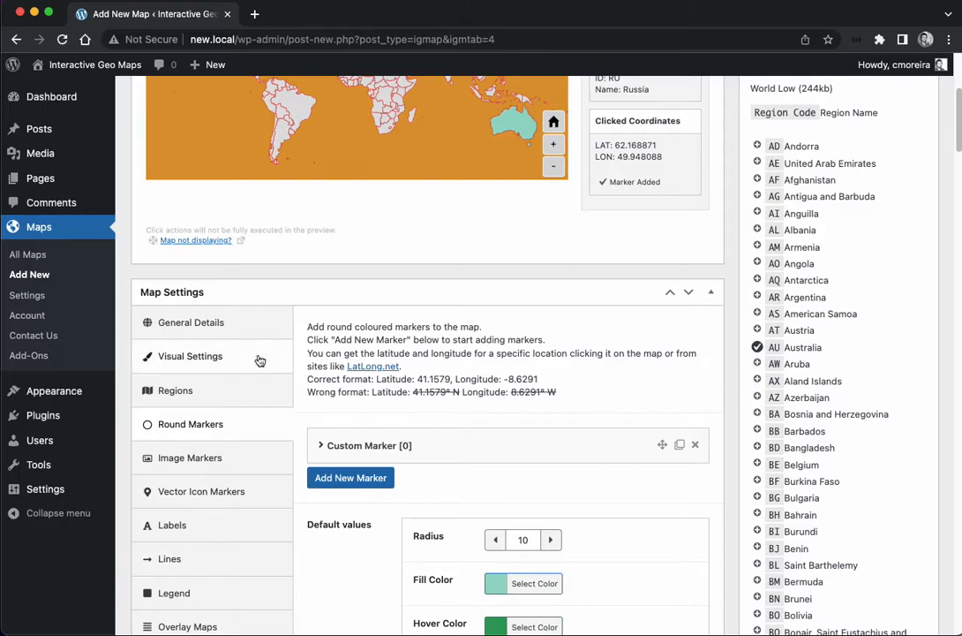
Replace the Times New Roman font family with 'inherit'
left_click(191, 356)
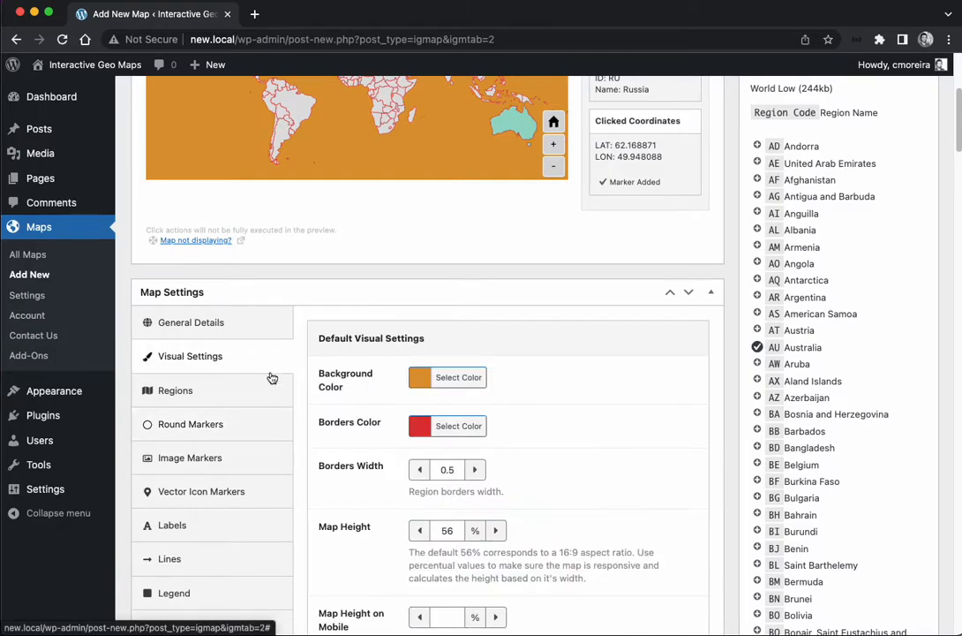
scroll(353, 370, "down", 5)
scroll(406, 442, "down", 5)
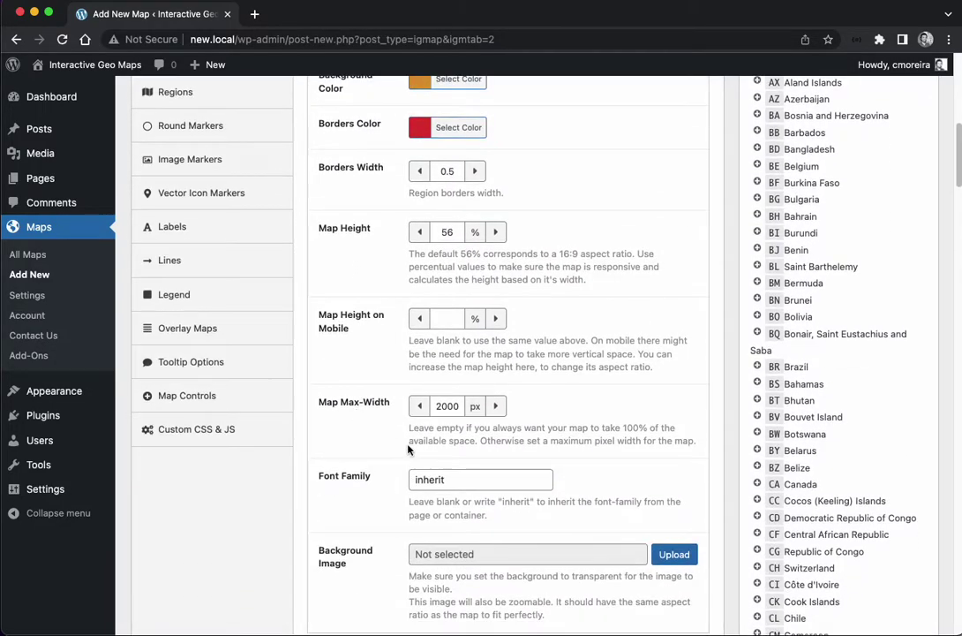
double_click(439, 478)
type("Tim")
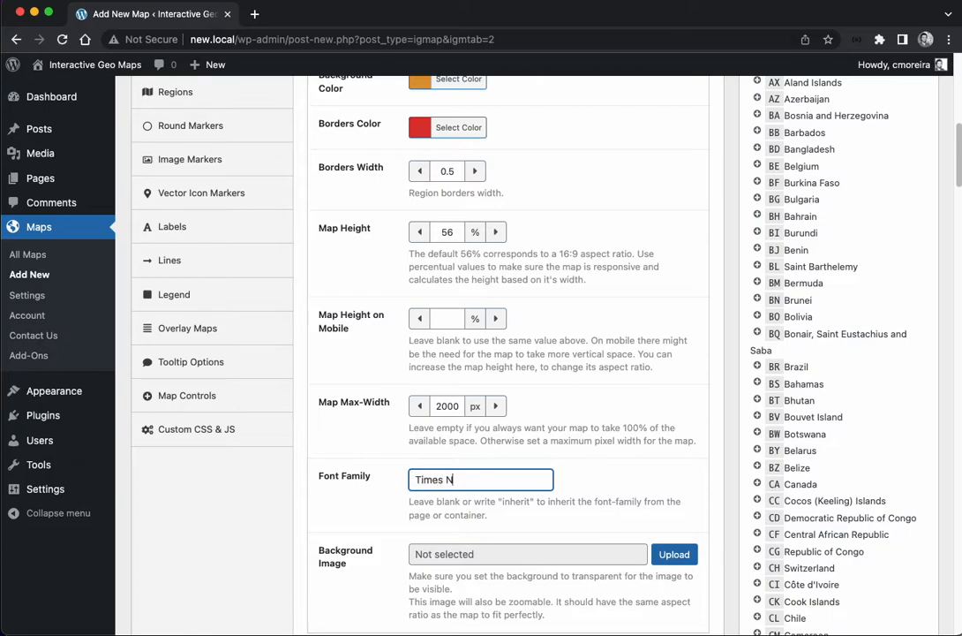
type("es New Ro")
type("man")
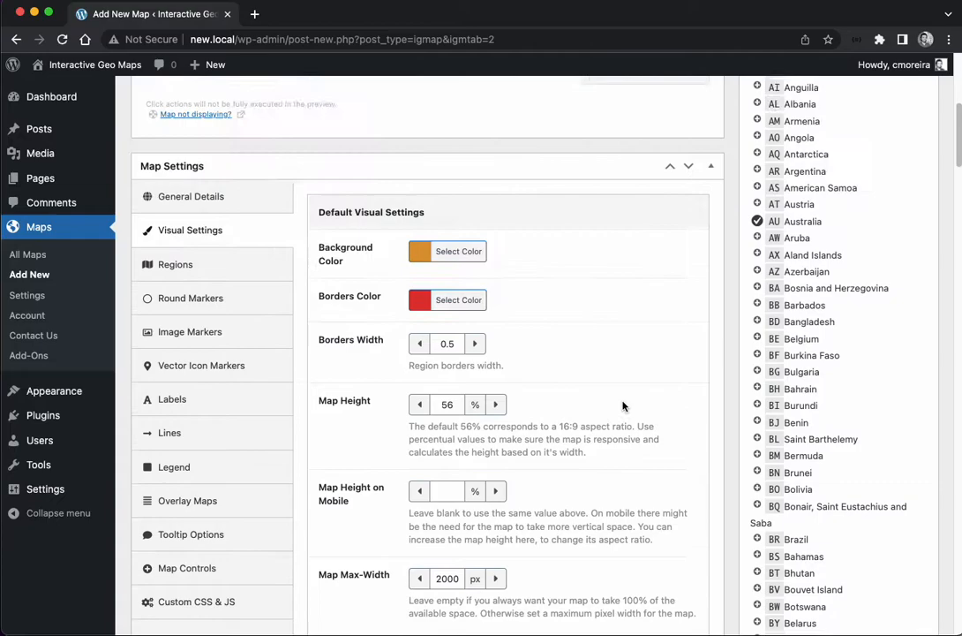
scroll(557, 412, "up", 10)
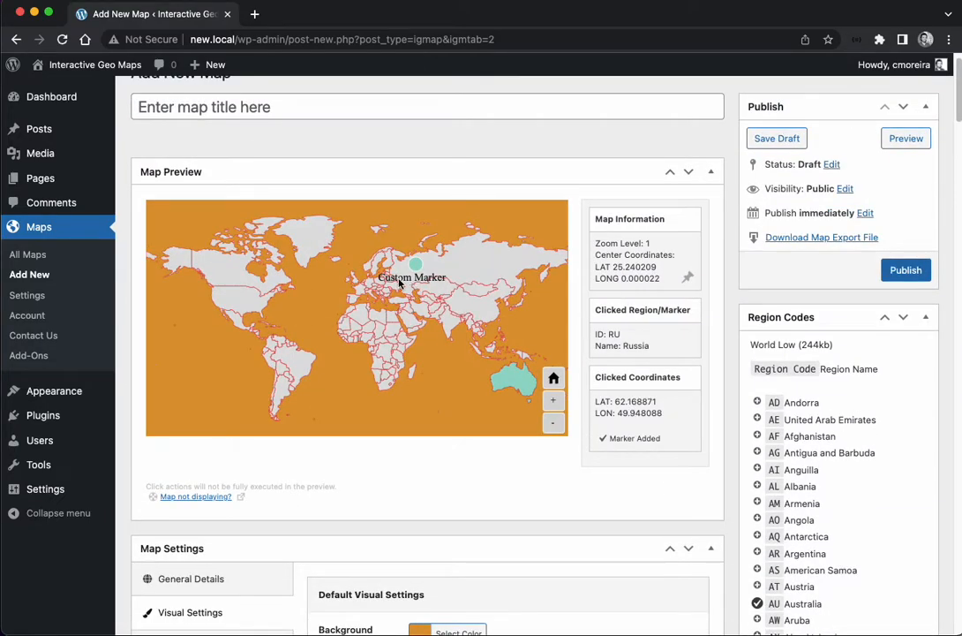
scroll(411, 285, "up", 3)
scroll(411, 284, "up", 2)
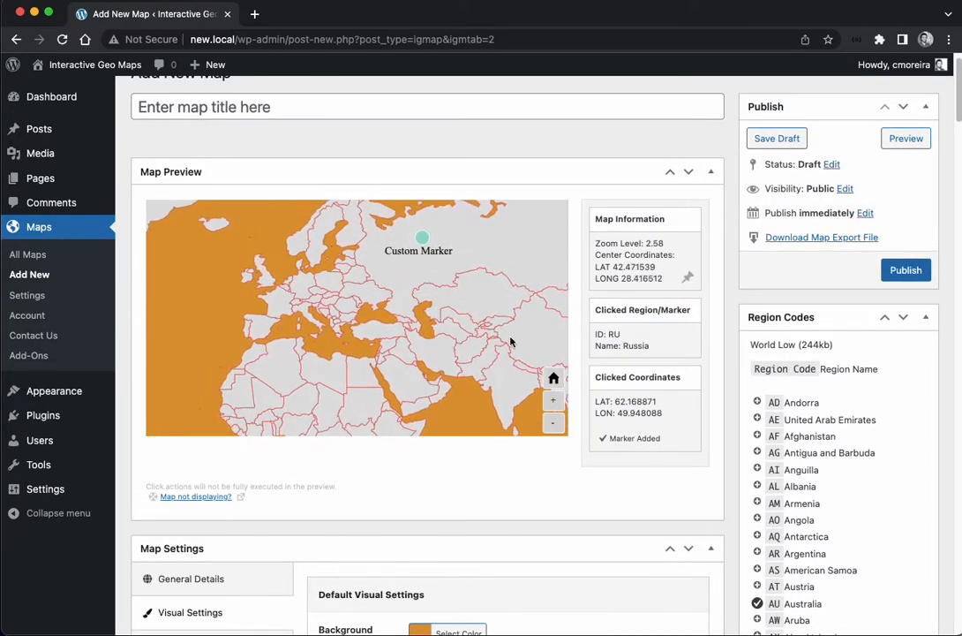
scroll(510, 373, "down", 2)
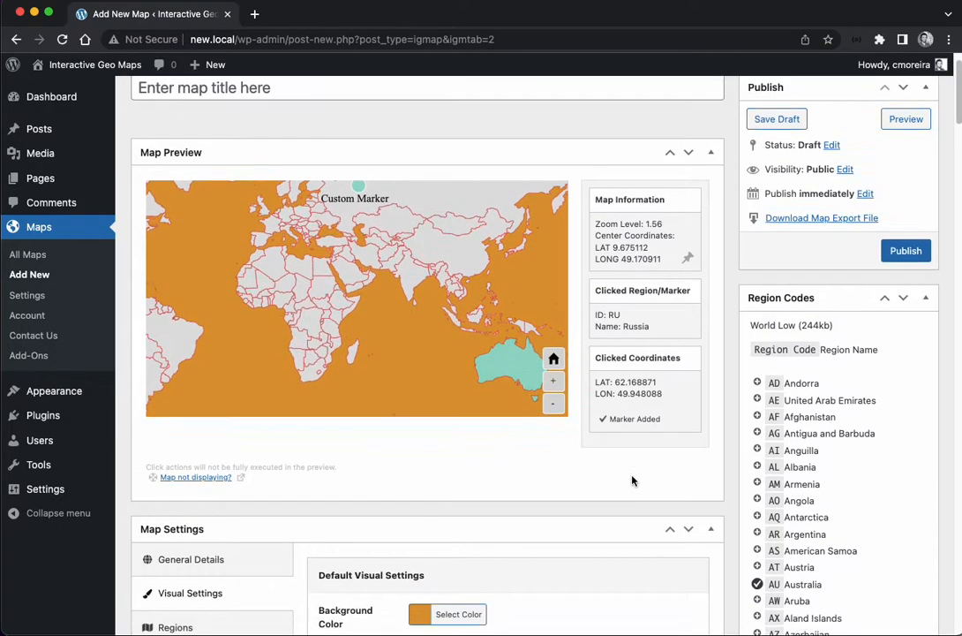
scroll(538, 404, "down", 5)
scroll(356, 425, "down", 5)
scroll(356, 425, "down", 3)
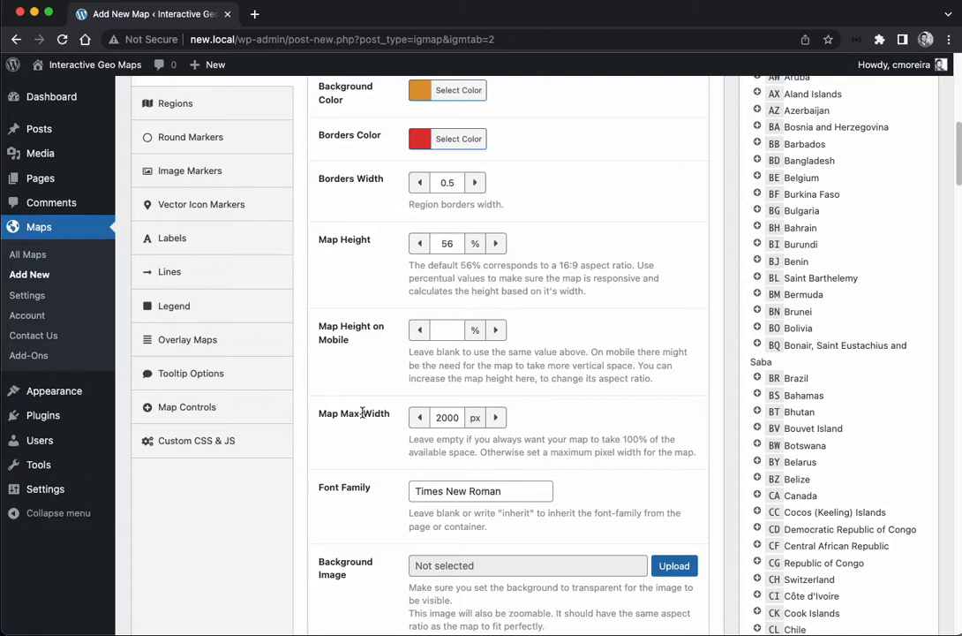
left_click(481, 490)
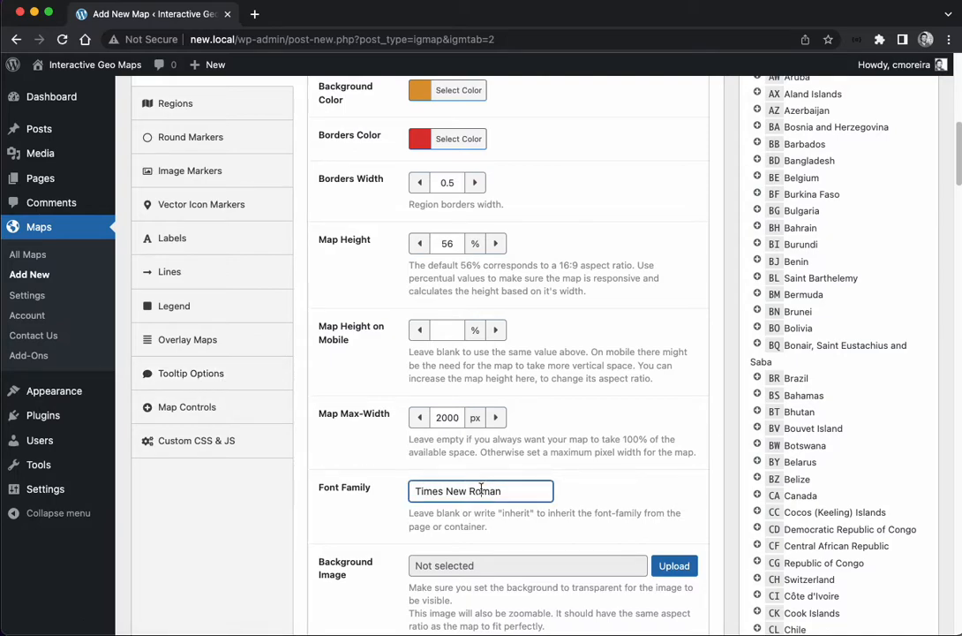
triple_click(481, 488)
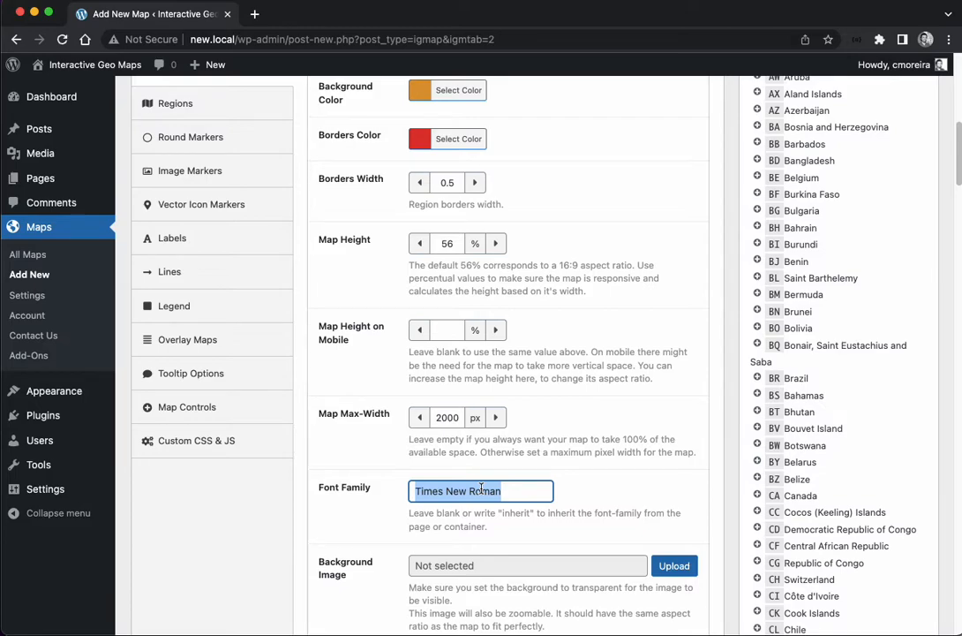
key("BackSpace")
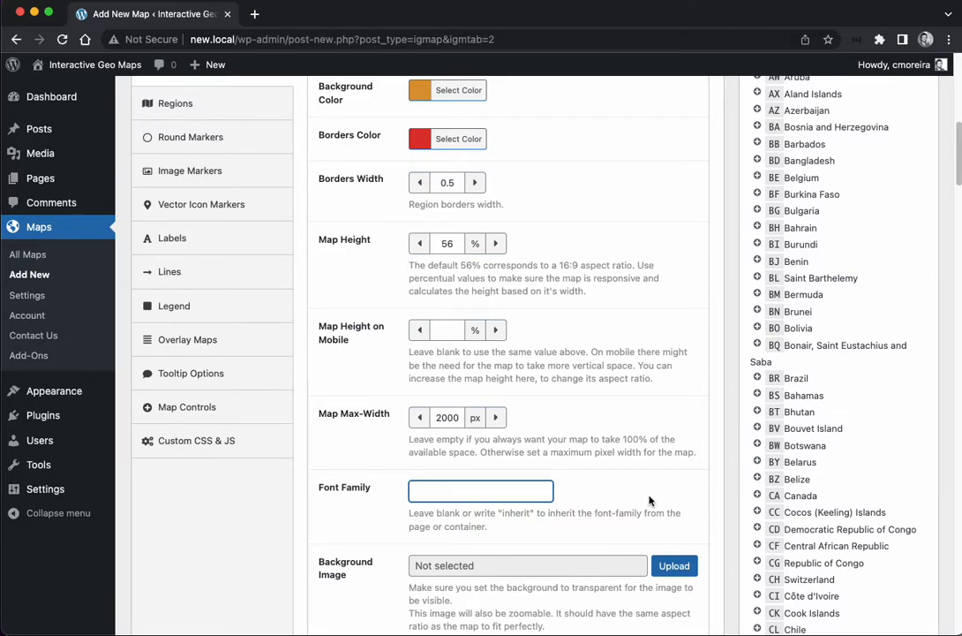
type("inherit")
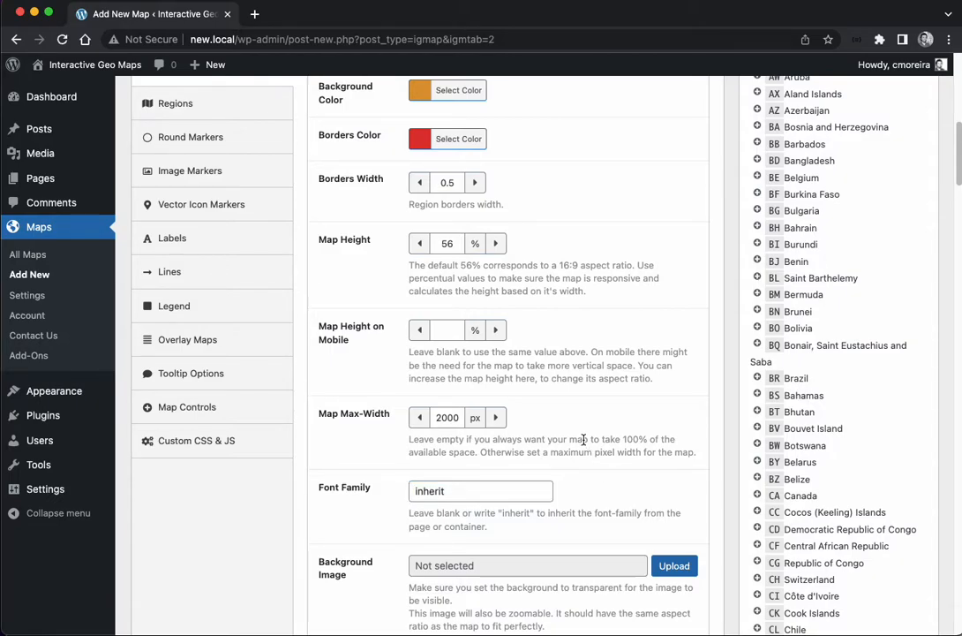
scroll(628, 461, "up", 8)
scroll(628, 462, "up", 5)
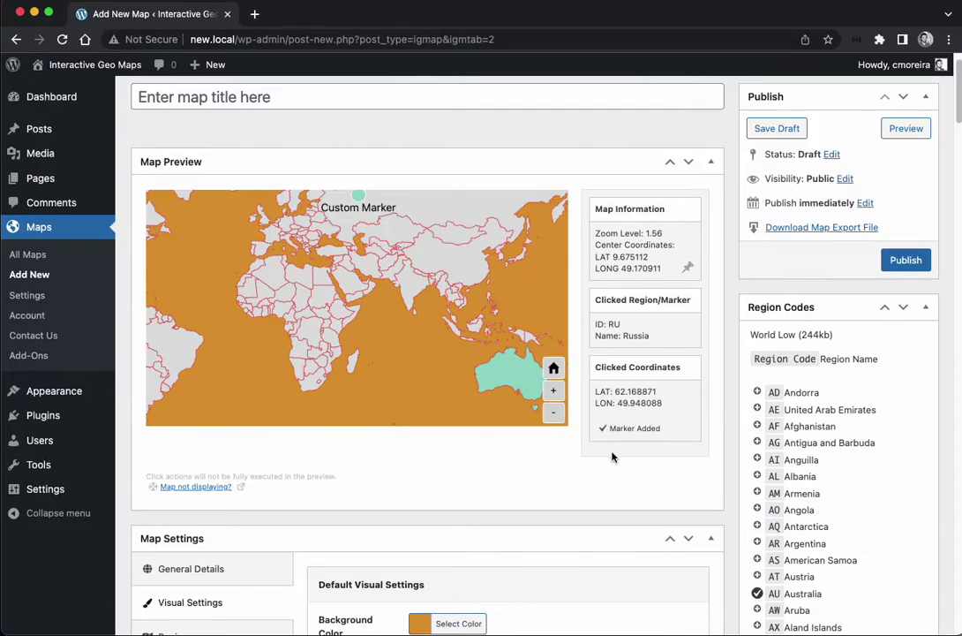
Use the old paper texture from the Media Library as the background image
left_click(553, 368)
scroll(627, 457, "down", 5)
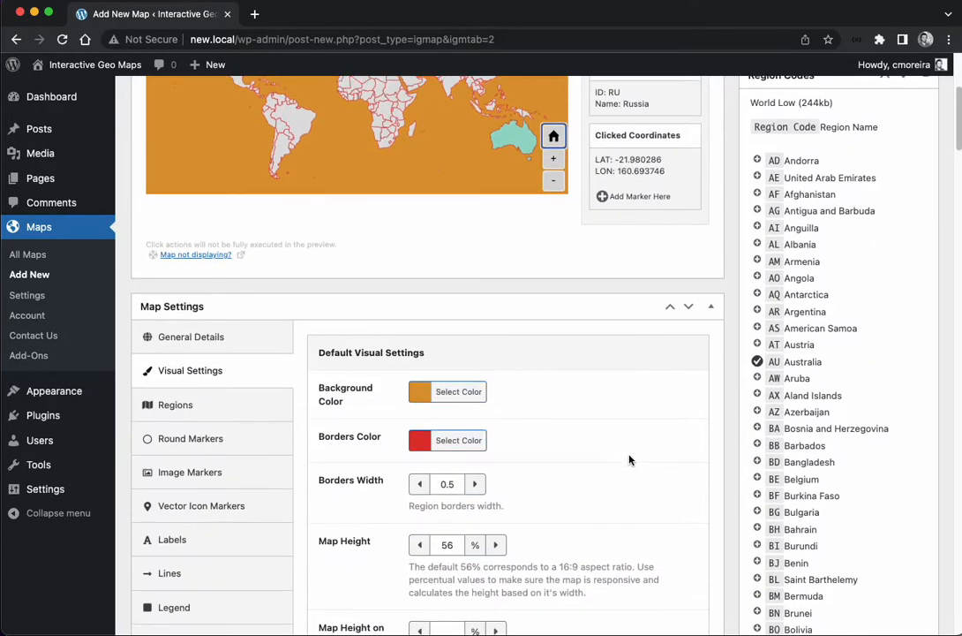
scroll(627, 456, "down", 5)
scroll(628, 456, "down", 3)
scroll(628, 457, "down", 3)
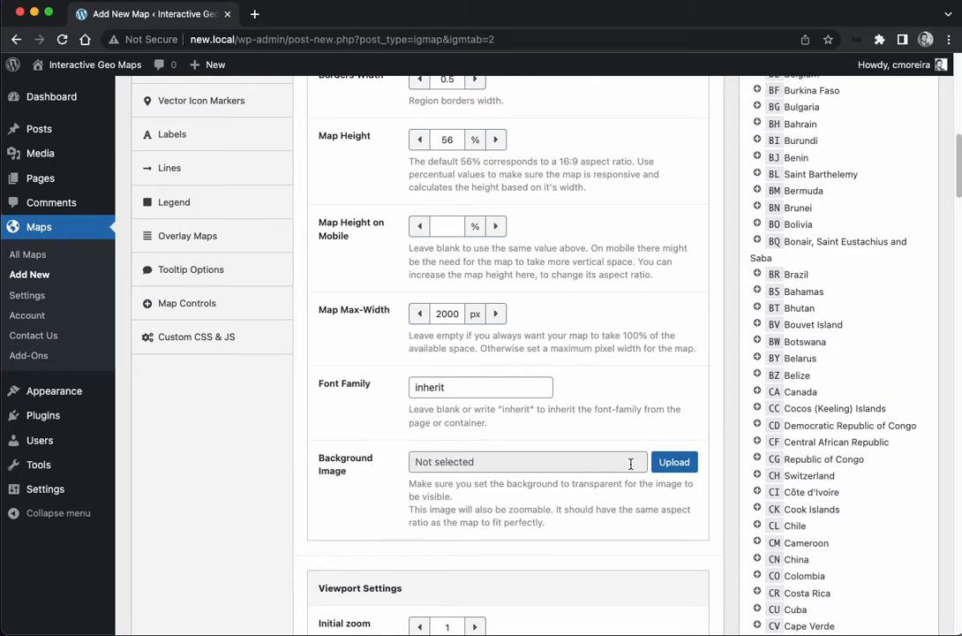
left_click(674, 461)
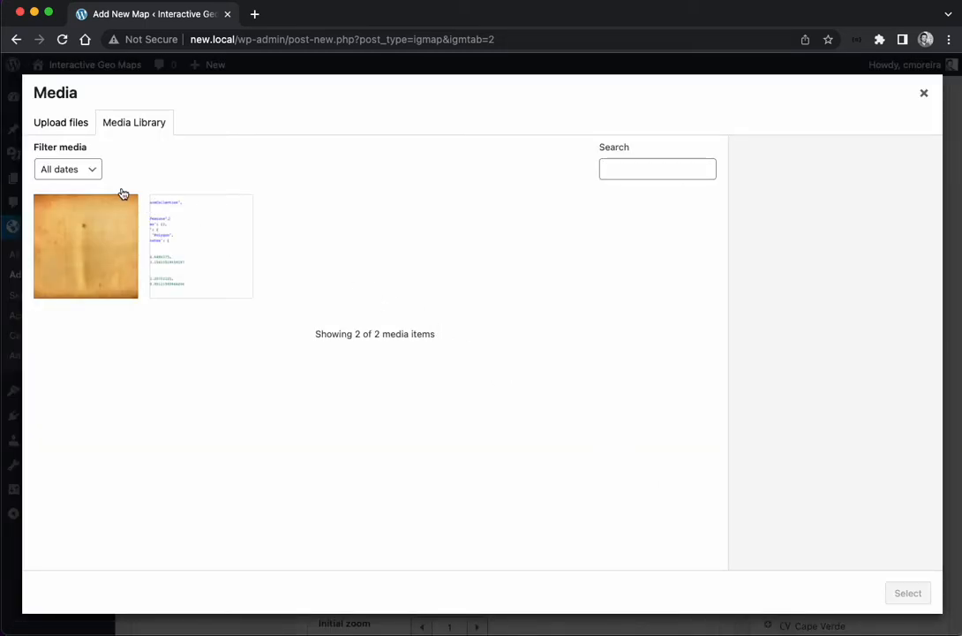
left_click(89, 236)
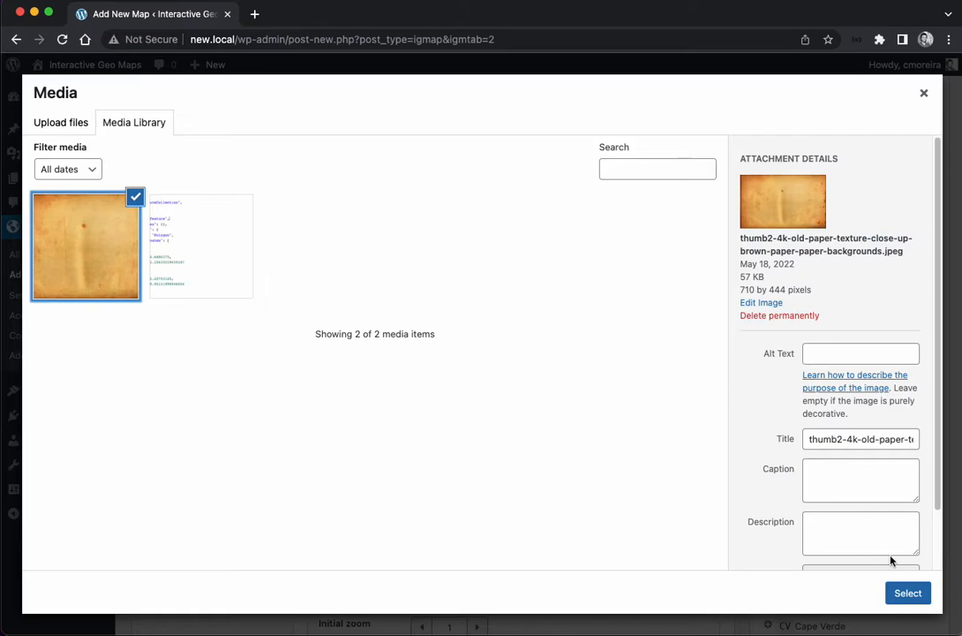
left_click(907, 592)
scroll(643, 456, "up", 5)
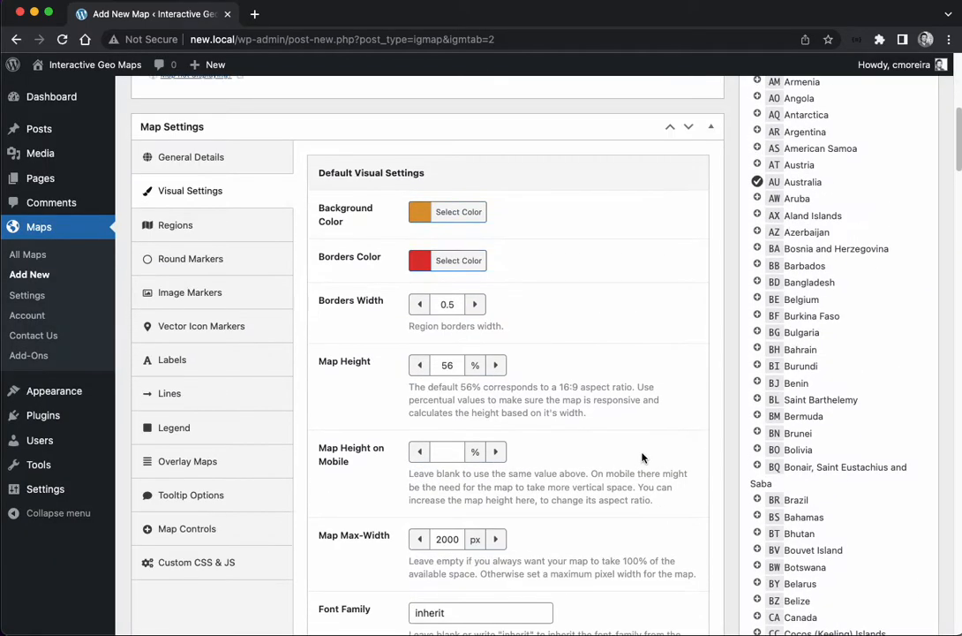
scroll(643, 456, "up", 10)
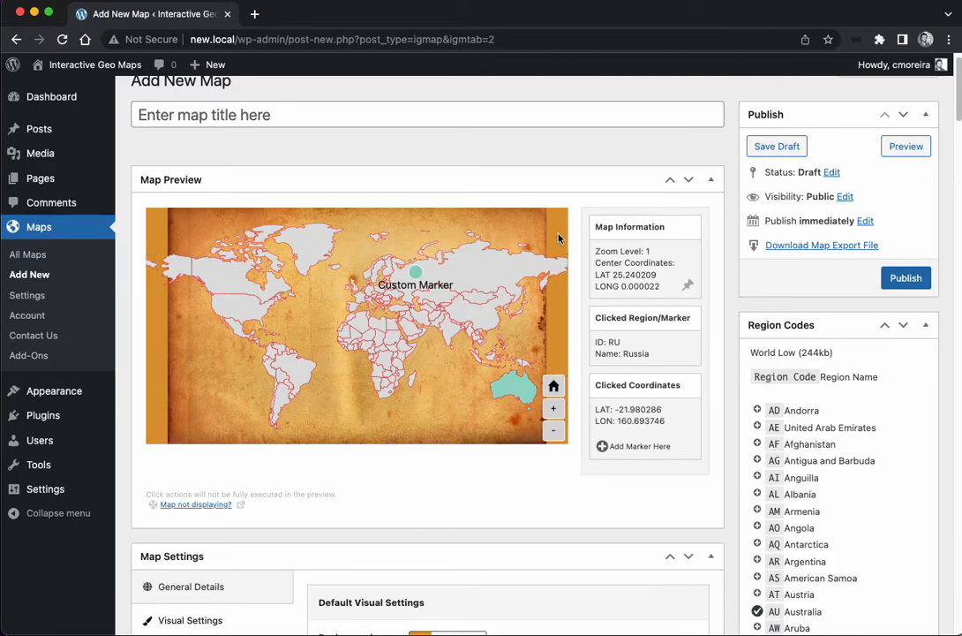
scroll(566, 456, "down", 3)
Make the map background colour transparent so the paper texture shows
left_click(458, 385)
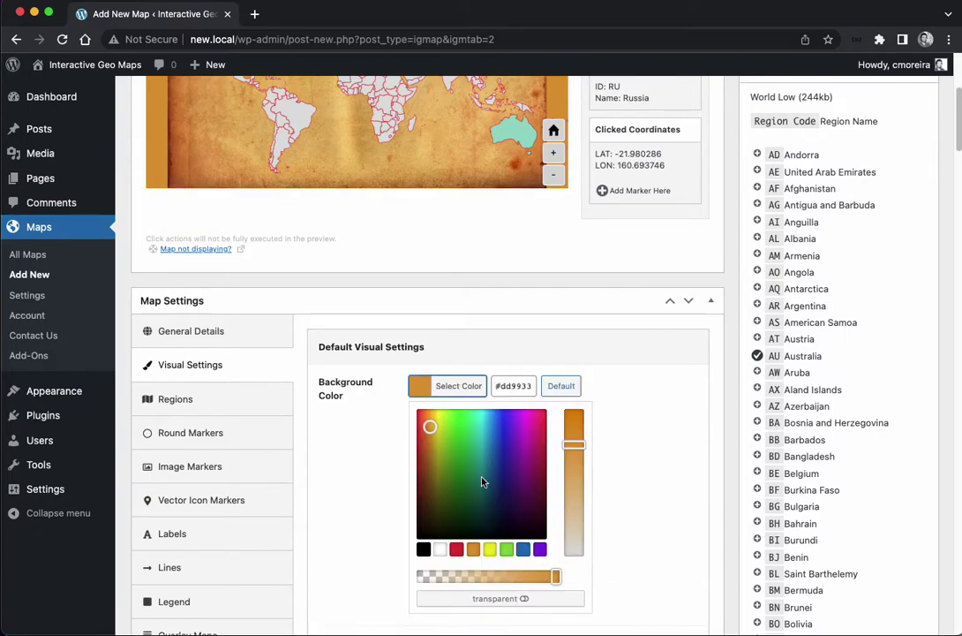
left_click(499, 598)
left_click(643, 433)
scroll(618, 397, "up", 5)
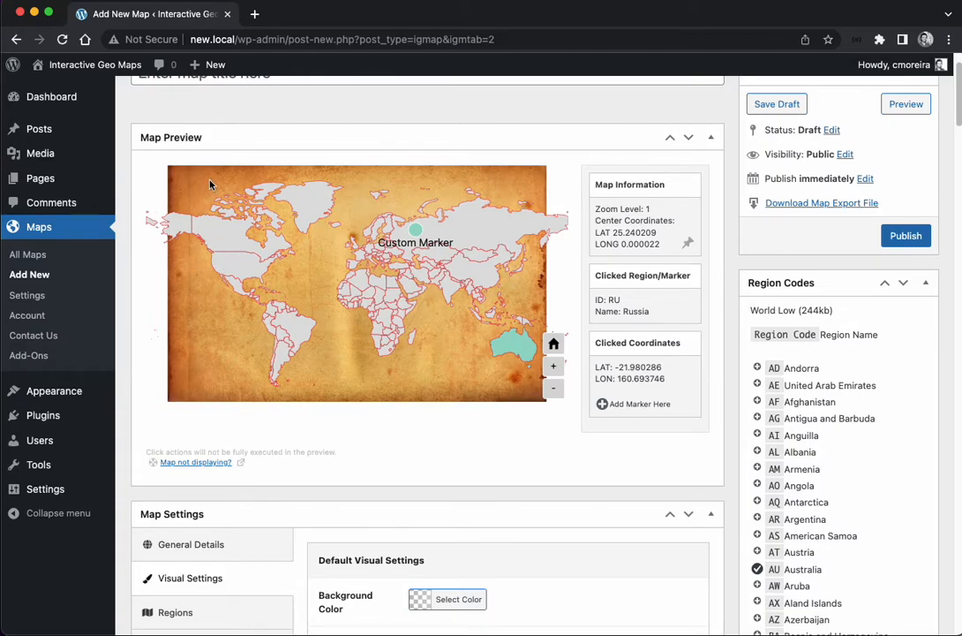
scroll(605, 502, "down", 5)
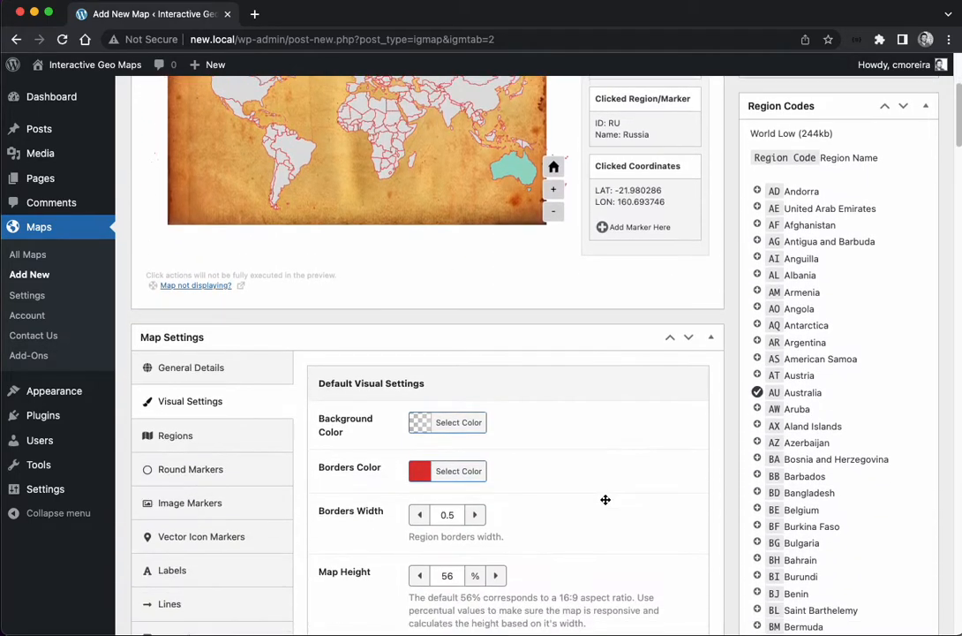
scroll(605, 503, "down", 3)
scroll(618, 486, "up", 1)
scroll(631, 477, "up", 2)
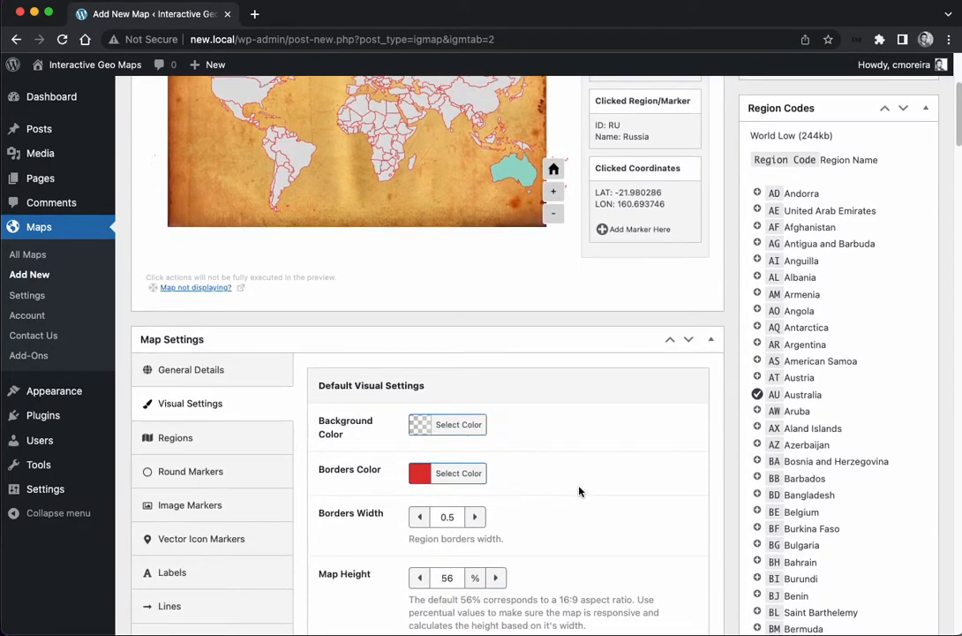
scroll(579, 490, "down", 2)
Raise the map height from 56% to 64% and begin the title
double_click(447, 578)
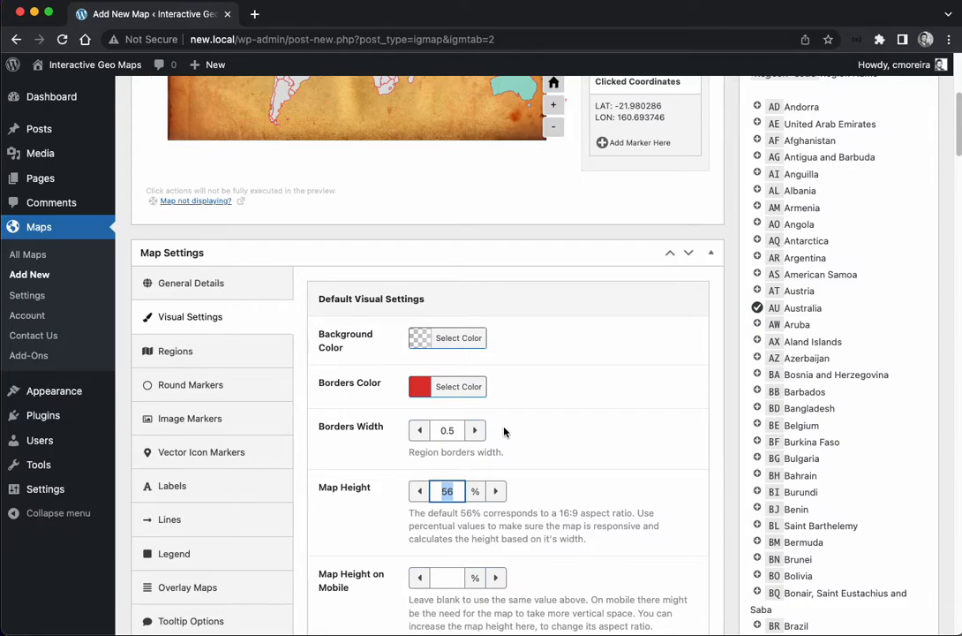
type("64")
scroll(632, 474, "up", 8)
scroll(632, 474, "up", 6)
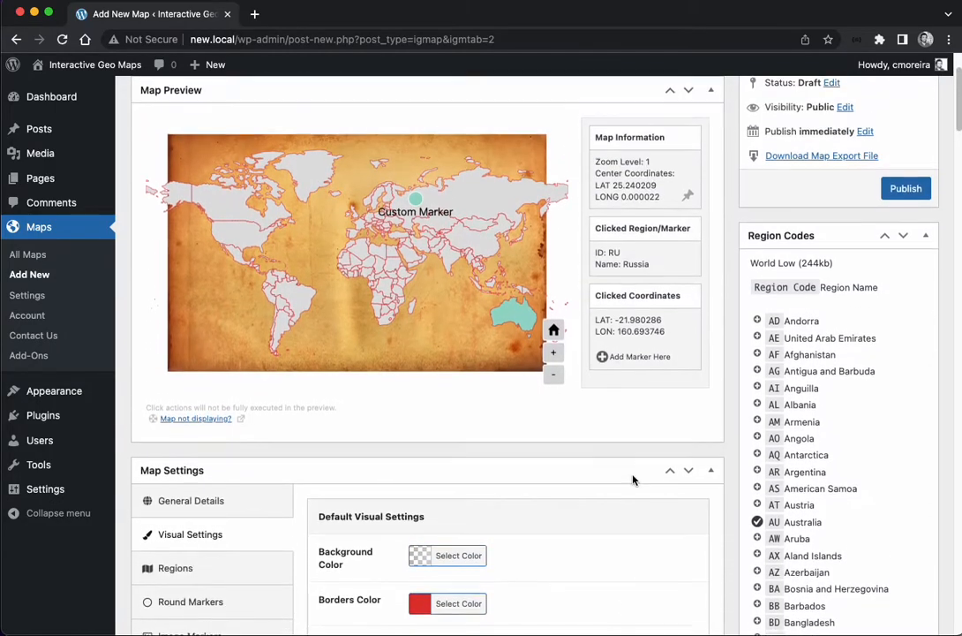
left_click(464, 135)
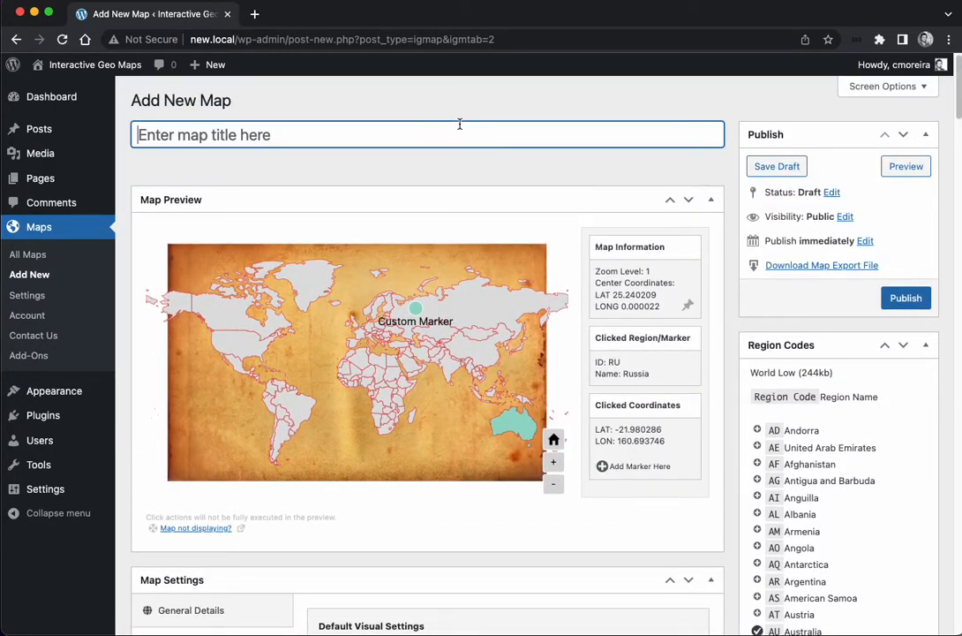
type("Visua")
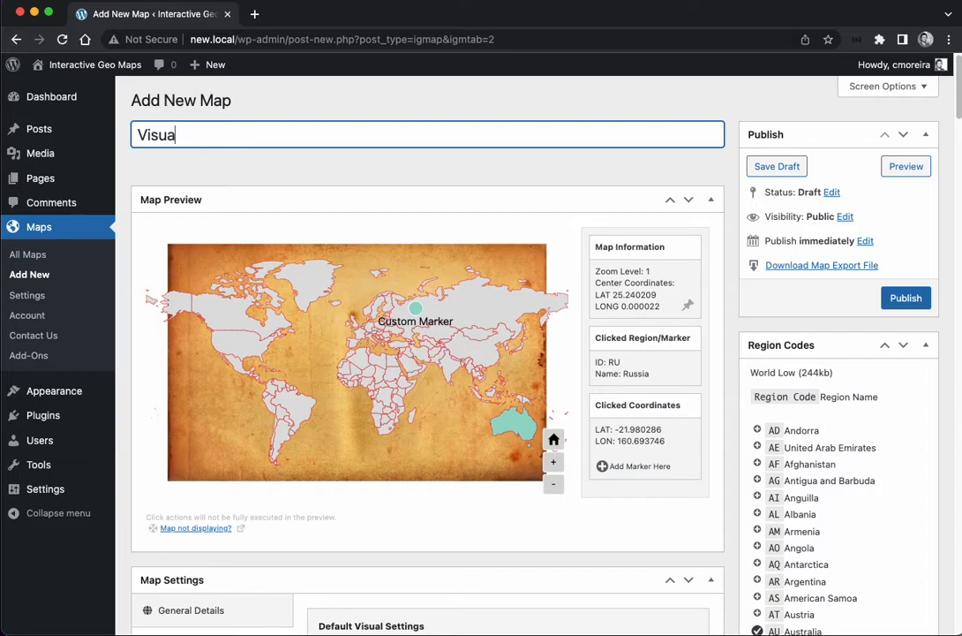
type("l Sre")
Correct the title to 'Visual Settings' and publish the map
key("BackSpace")
key("BackSpace")
type("ett")
type("tings")
key("BackSpace")
key("BackSpace")
key("BackSpace")
type("ings")
left_click(905, 297)
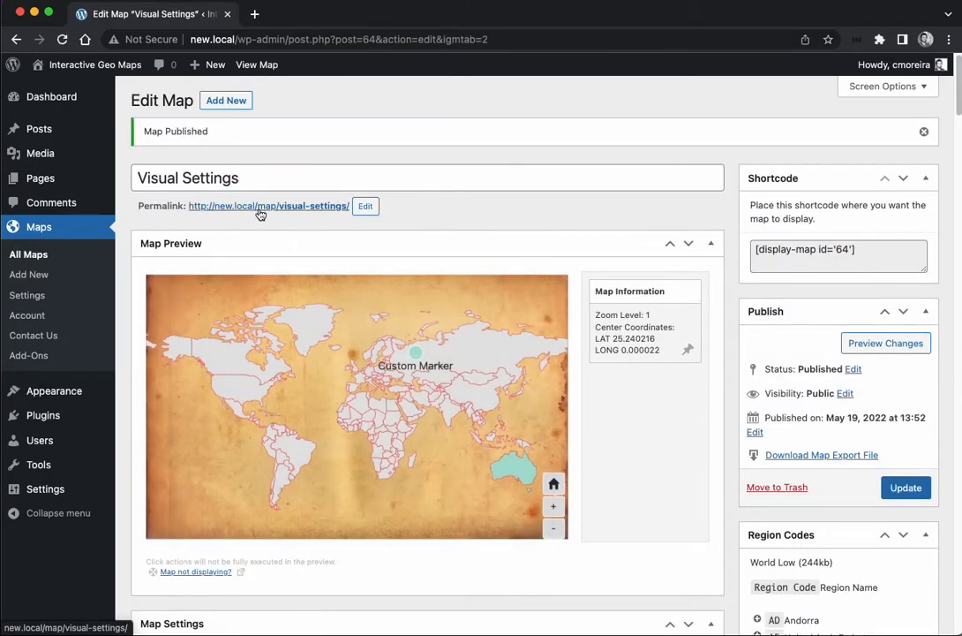
View the published map page via its permalink in a new tab
left_click(267, 210)
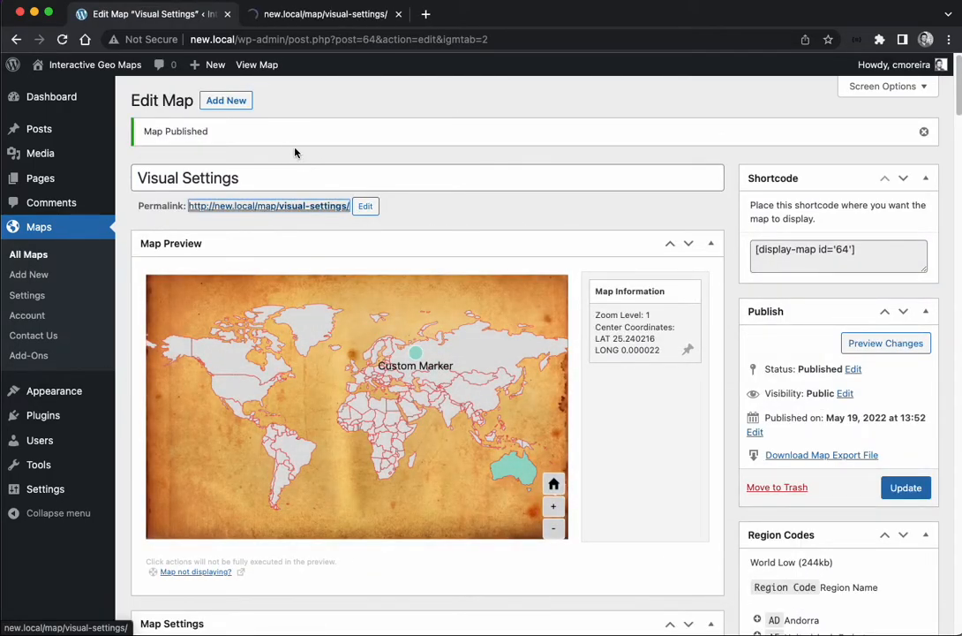
left_click(318, 14)
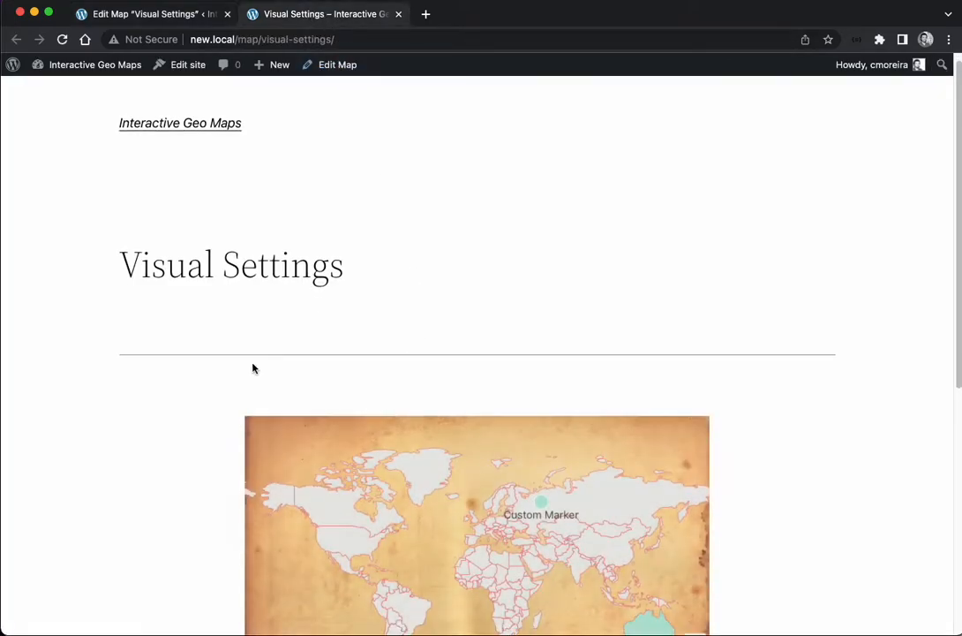
scroll(222, 366, "down", 5)
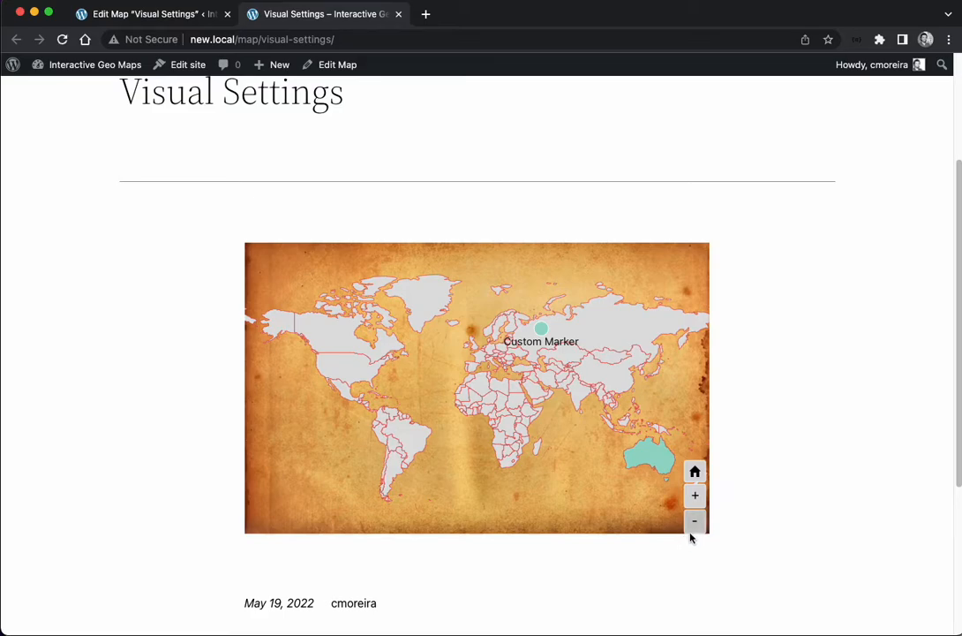
Change Map Height to 62% in Visual Settings, update the map, and reset the preview to full view
left_click(146, 14)
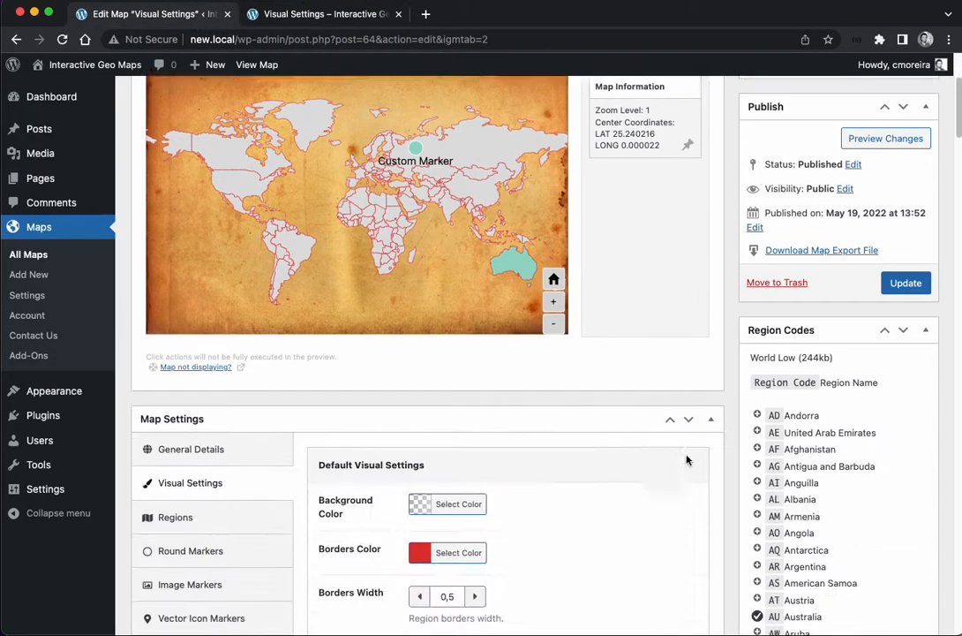
scroll(551, 357, "down", 10)
double_click(449, 345)
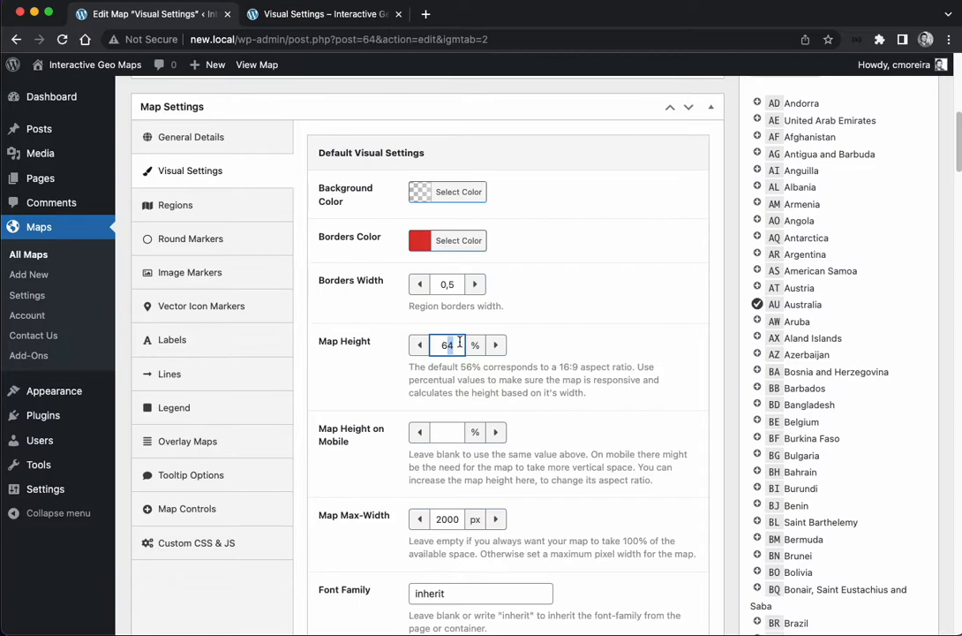
scroll(565, 350, "up", 8)
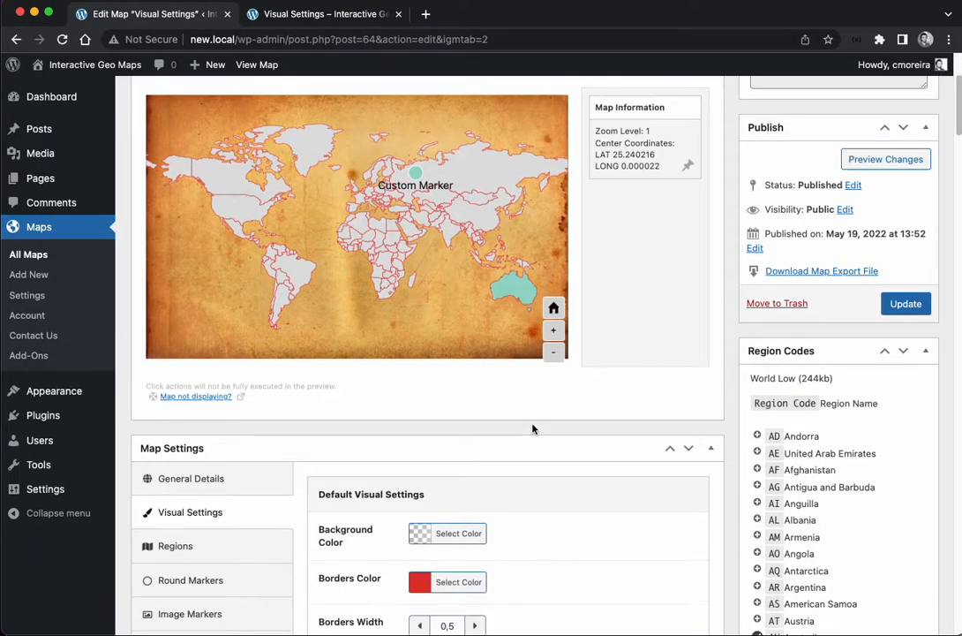
scroll(453, 359, "down", 10)
double_click(447, 292)
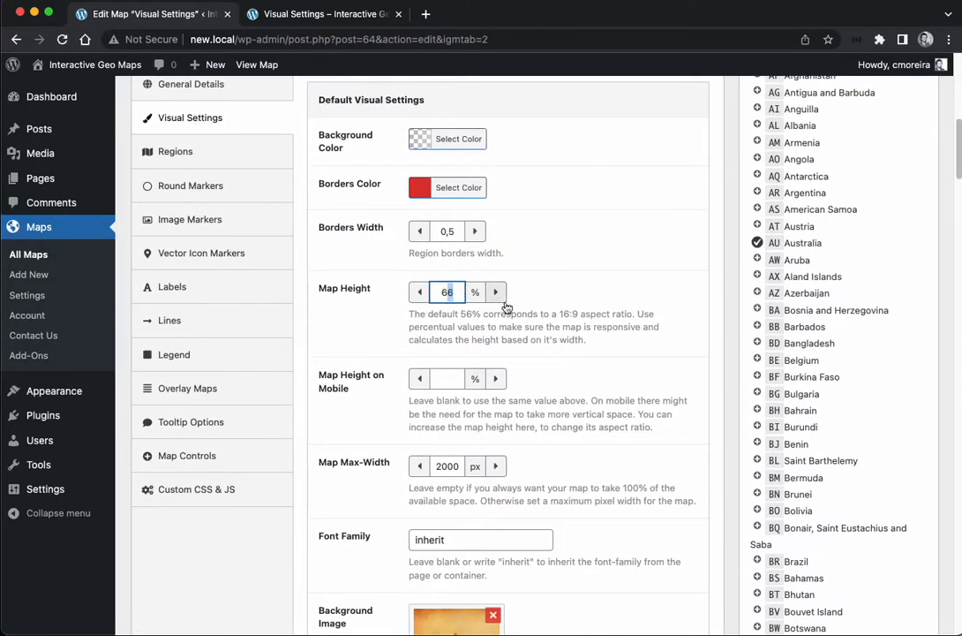
type("62")
scroll(600, 309, "down", 1)
scroll(651, 382, "up", 7)
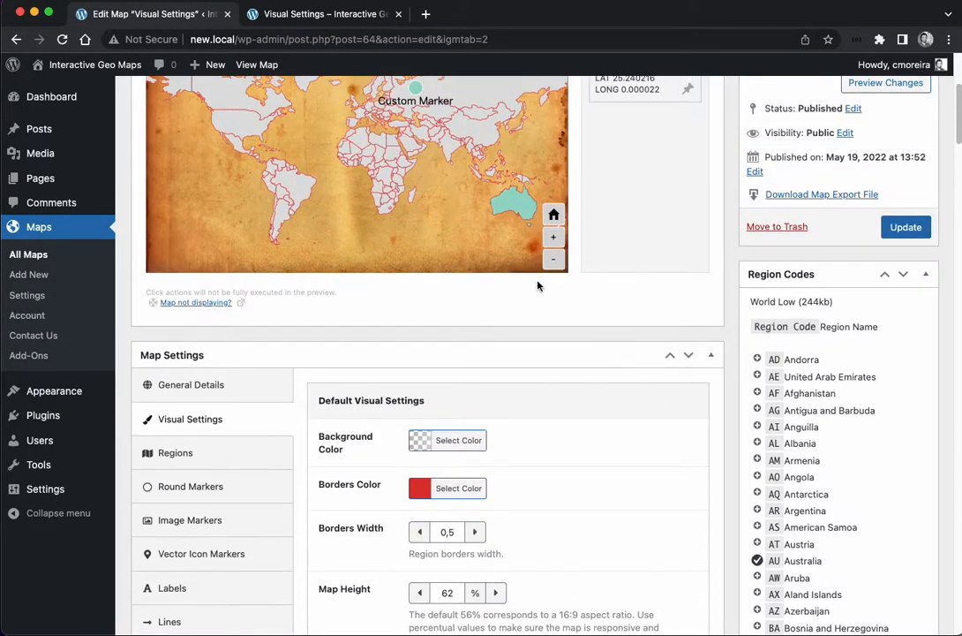
left_click(906, 227)
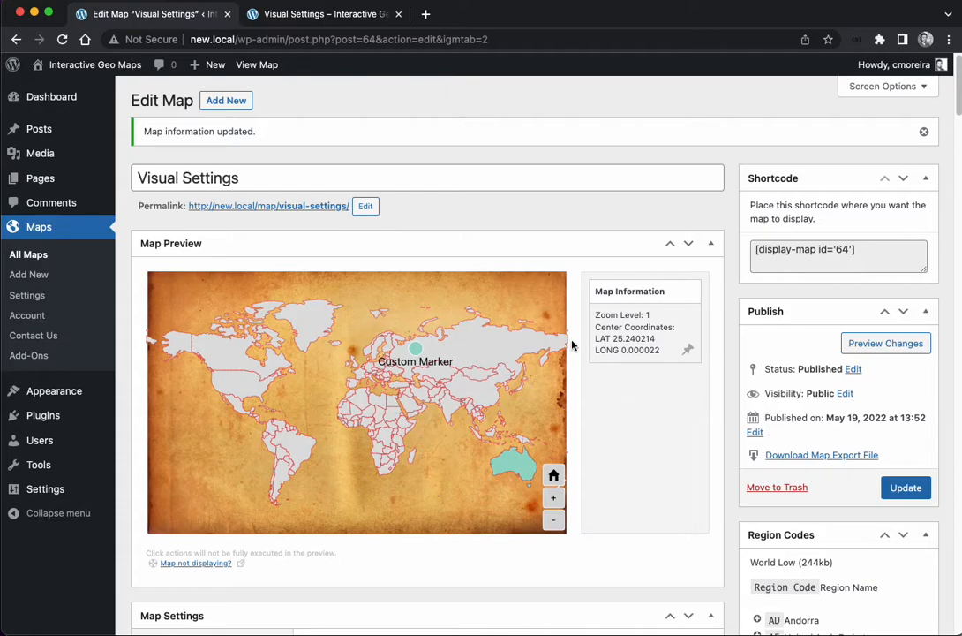
scroll(663, 442, "down", 3)
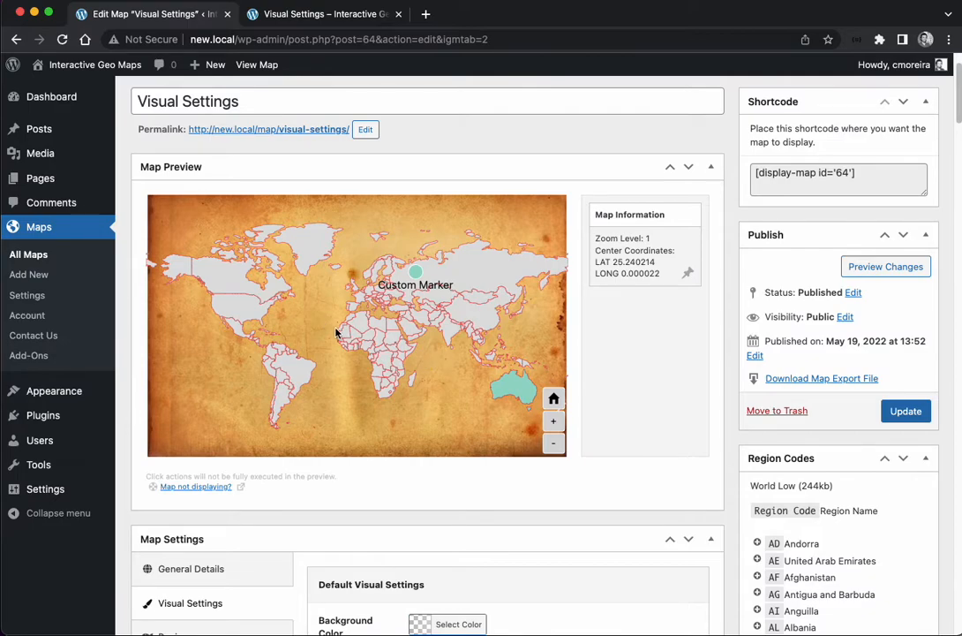
scroll(322, 323, "up", 6)
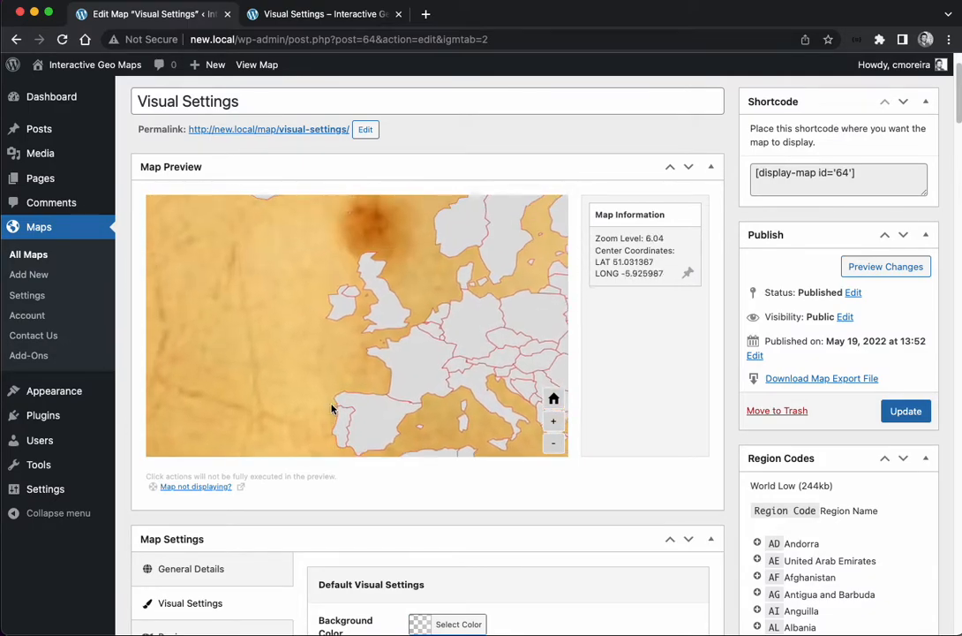
scroll(313, 265, "down", 2)
scroll(316, 256, "down", 3)
scroll(353, 292, "down", 2)
scroll(369, 309, "down", 2)
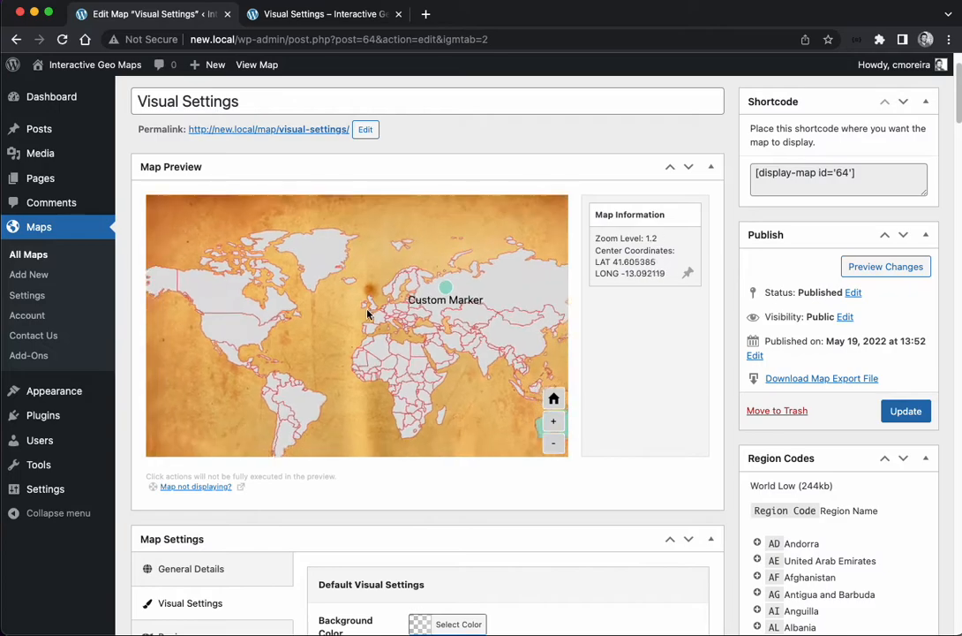
left_click(554, 398)
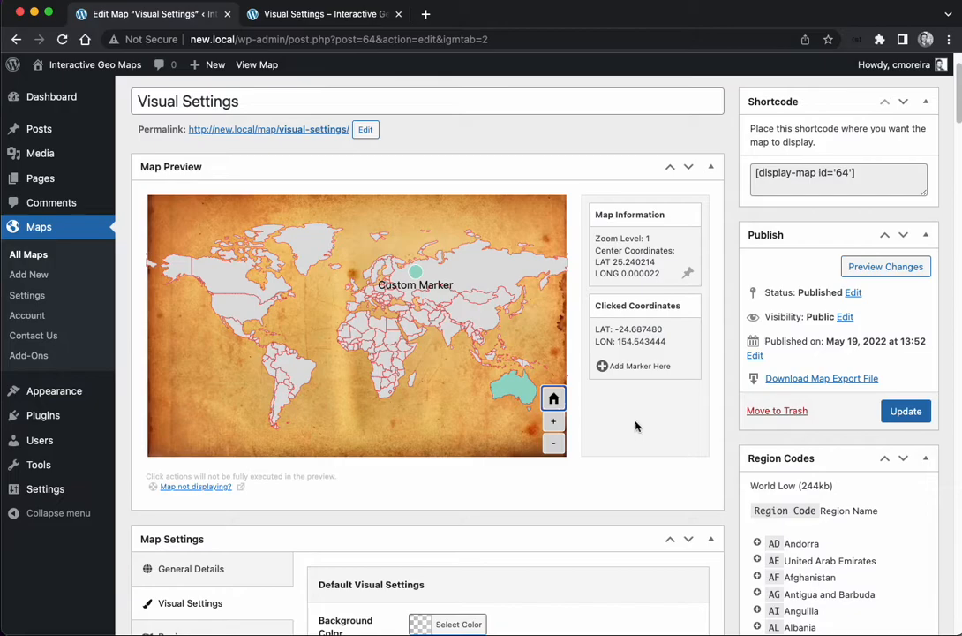
scroll(647, 441, "down", 5)
scroll(626, 440, "down", 5)
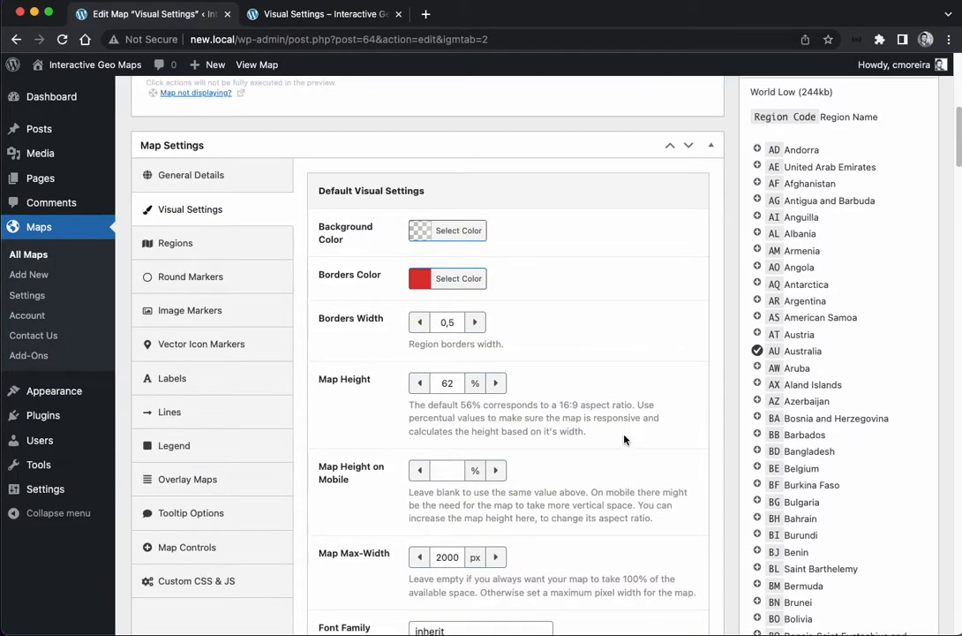
scroll(624, 439, "down", 3)
scroll(624, 438, "down", 2)
scroll(574, 442, "down", 2)
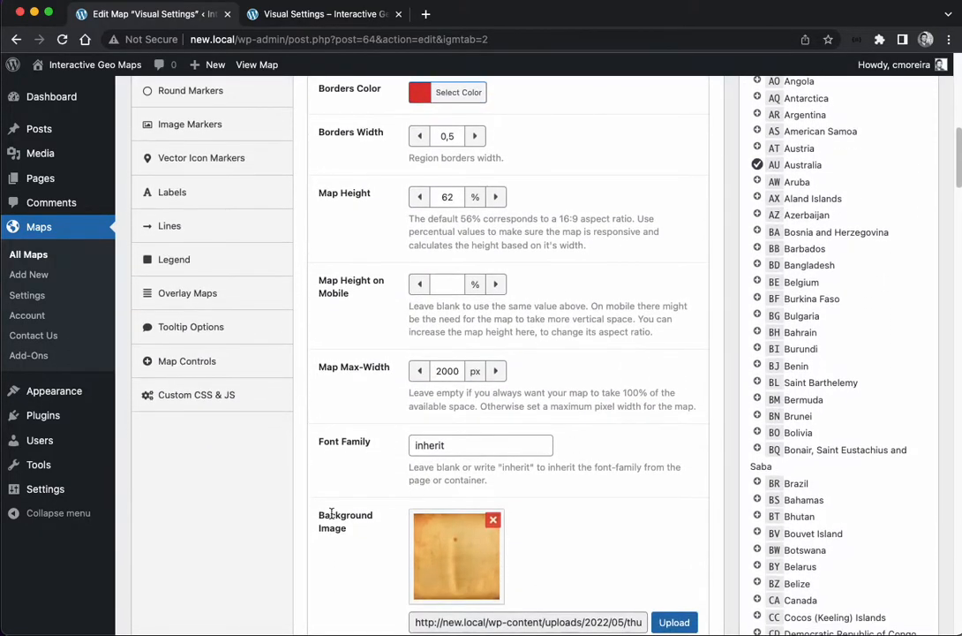
scroll(339, 505, "down", 3)
scroll(339, 506, "down", 2)
scroll(353, 495, "up", 5)
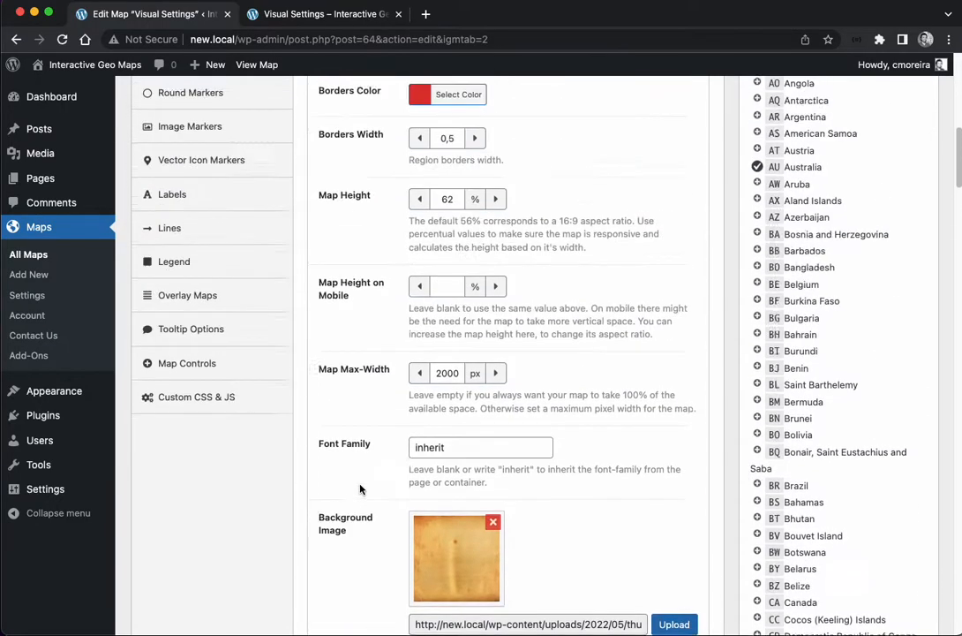
scroll(360, 488, "up", 8)
scroll(360, 488, "up", 4)
scroll(402, 397, "up", 3)
scroll(402, 388, "up", 3)
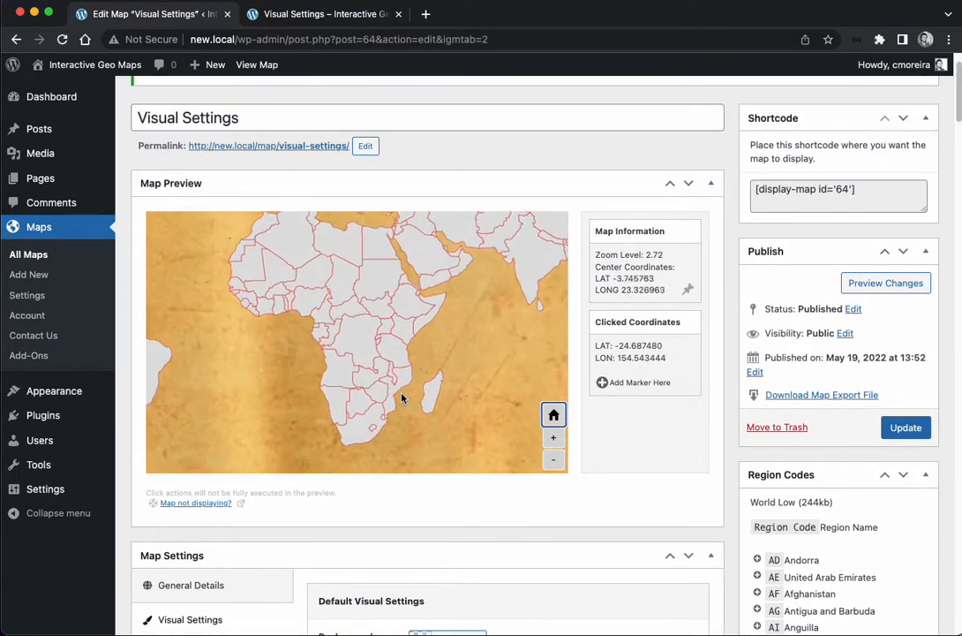
scroll(406, 388, "down", 2)
left_click(554, 415)
scroll(624, 483, "down", 5)
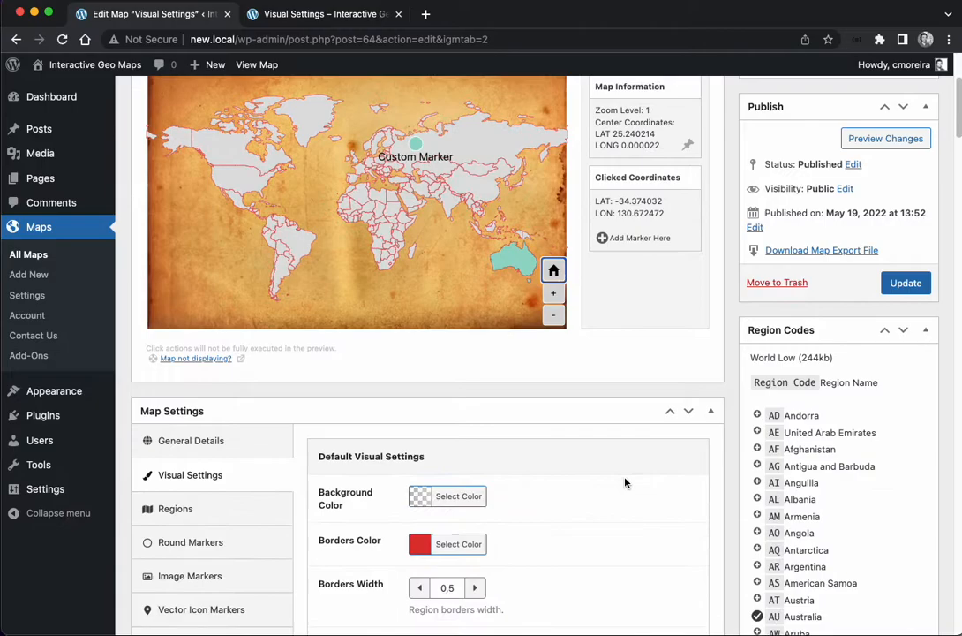
scroll(625, 483, "down", 5)
scroll(625, 483, "down", 5)
scroll(625, 483, "down", 5)
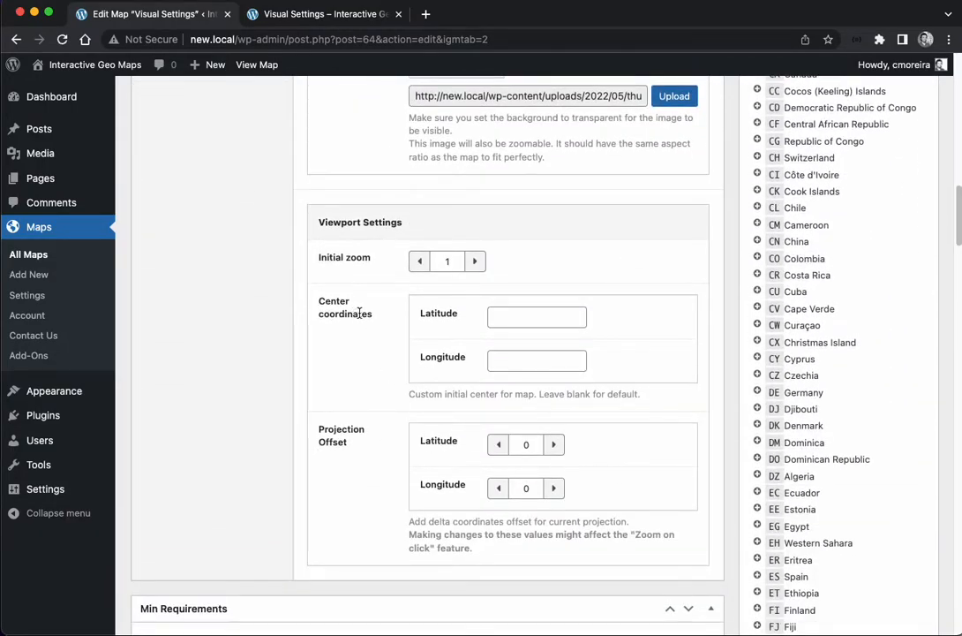
Set Projection Offset Longitude to -50, check the preview, then change it to -80
left_click_drag(318, 427, 357, 445)
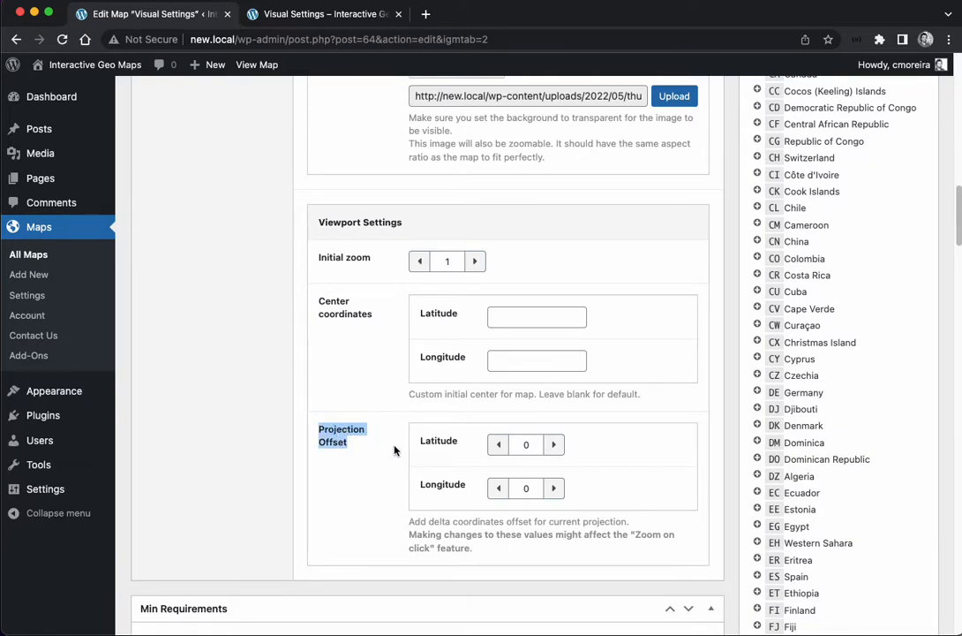
double_click(440, 486)
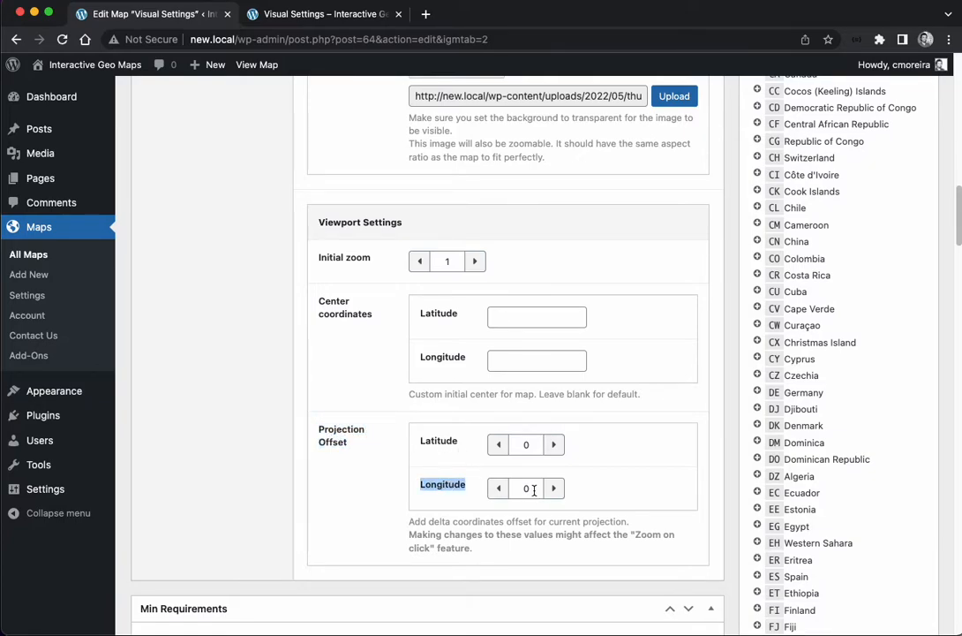
left_click_drag(533, 489, 508, 488)
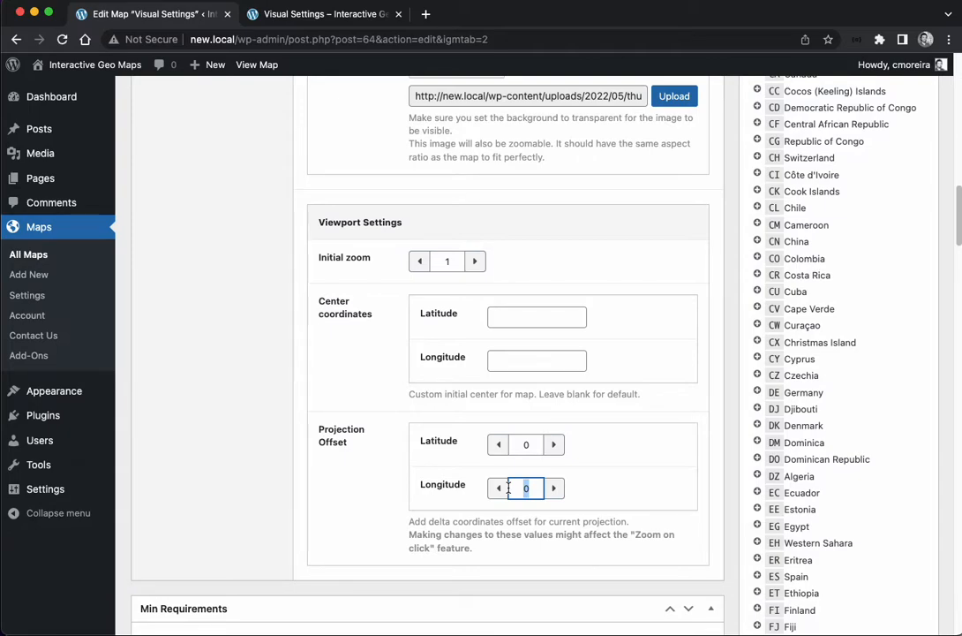
type("-5")
scroll(633, 490, "up", 10)
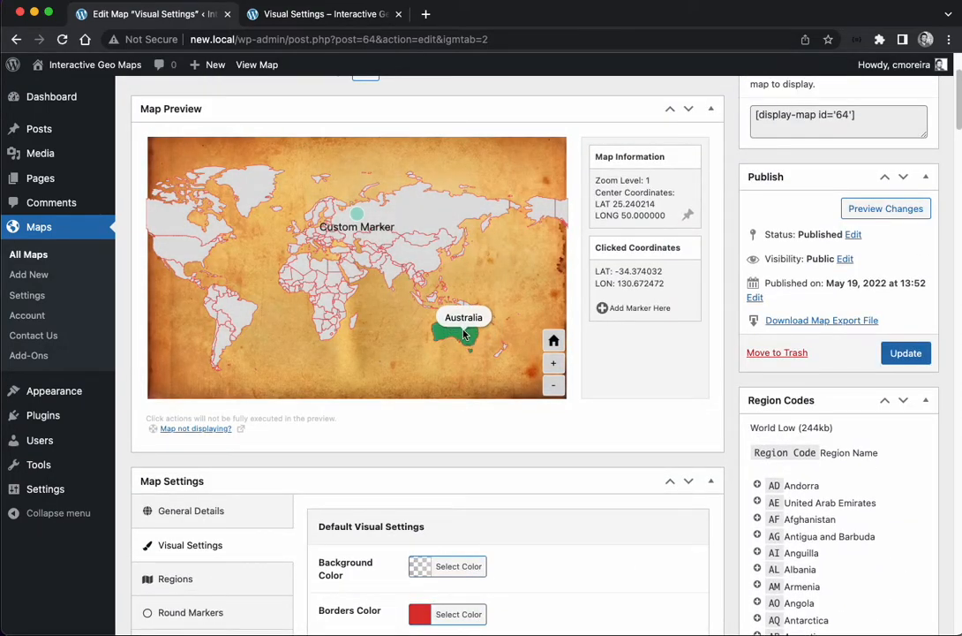
scroll(628, 493, "down", 10)
scroll(618, 503, "down", 5)
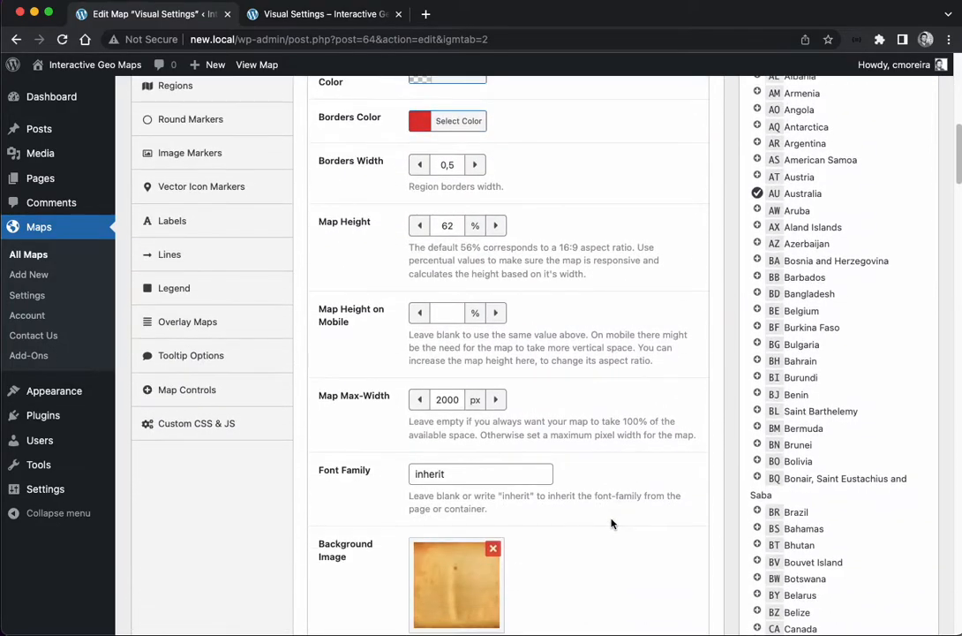
scroll(610, 523, "down", 3)
scroll(610, 523, "down", 5)
scroll(610, 523, "down", 5)
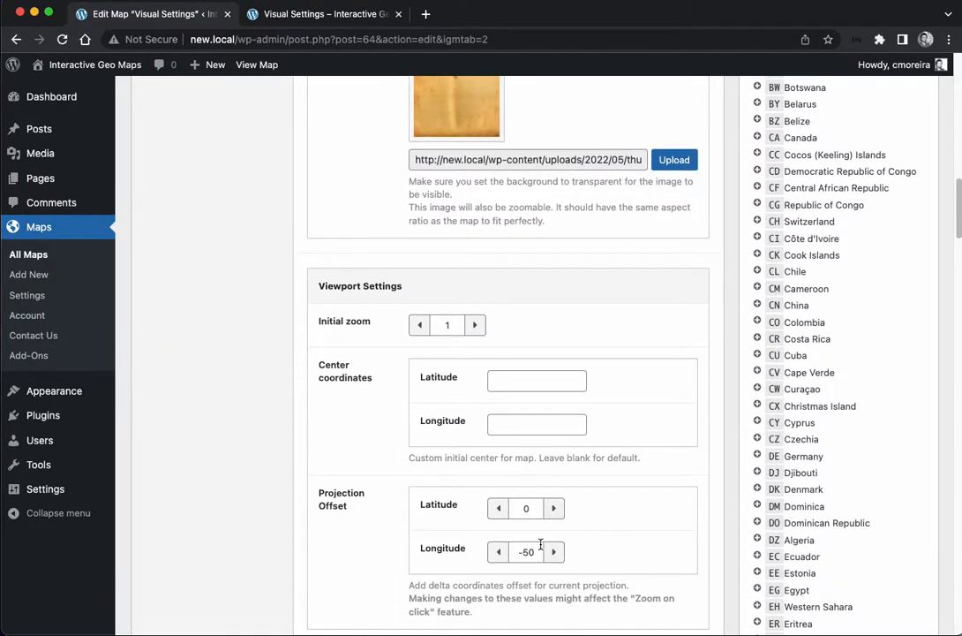
double_click(527, 552)
type("-30")
scroll(615, 527, "up", 10)
scroll(614, 527, "up", 10)
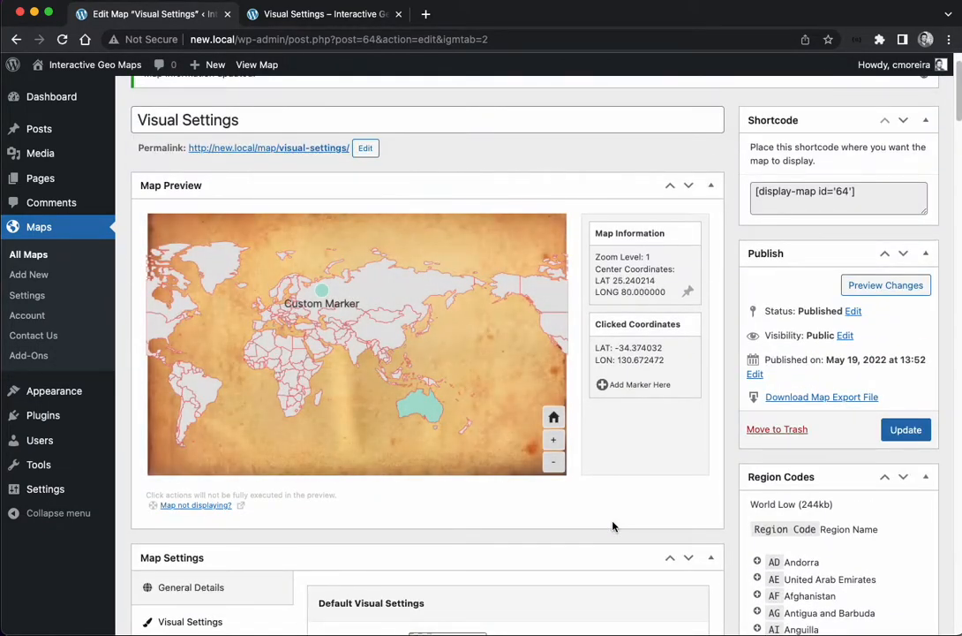
scroll(614, 527, "down", 8)
scroll(610, 532, "down", 6)
scroll(610, 532, "down", 10)
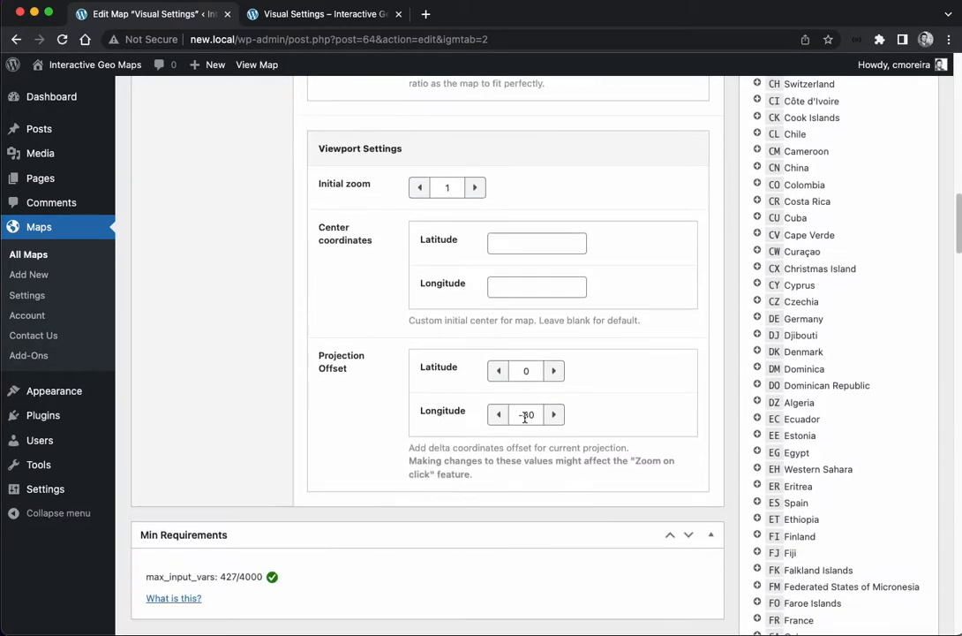
Revisit the offset longitude and latitude values, then update the map to refresh the preview
double_click(528, 415)
type("-90")
left_click(526, 371)
left_click(526, 370)
type("5")
scroll(646, 406, "up", 10)
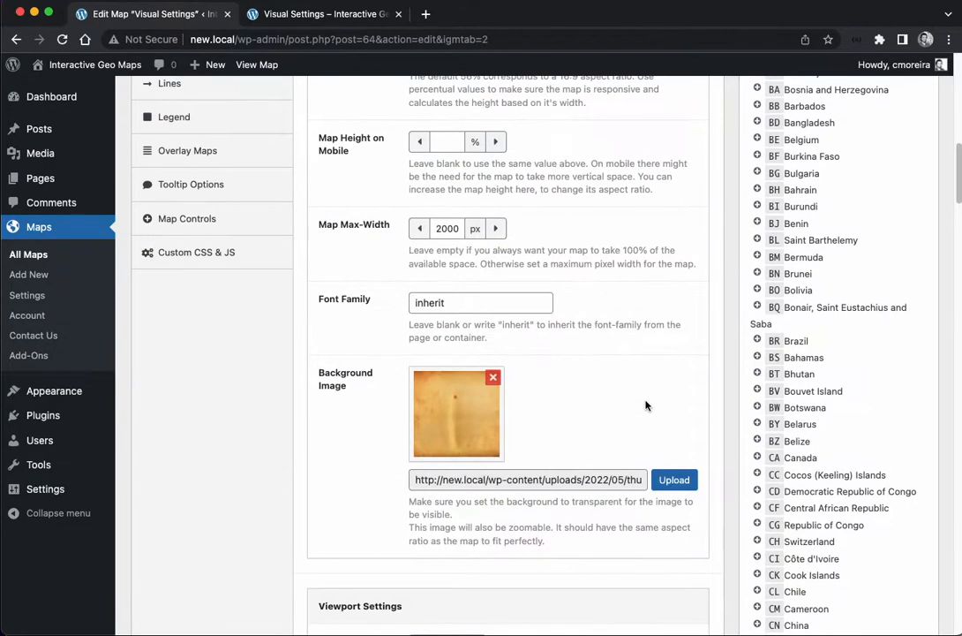
scroll(646, 405, "up", 5)
key("Return")
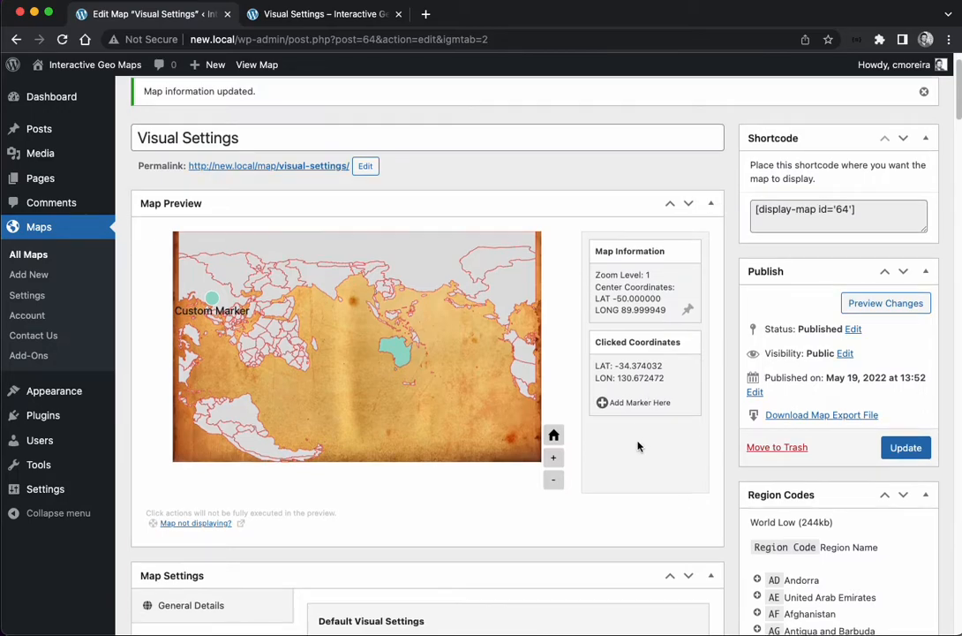
scroll(636, 441, "down", 3)
Set Projection to Orthographic (Globe) in General Details and rotate the globe to centre Australia
left_click(191, 333)
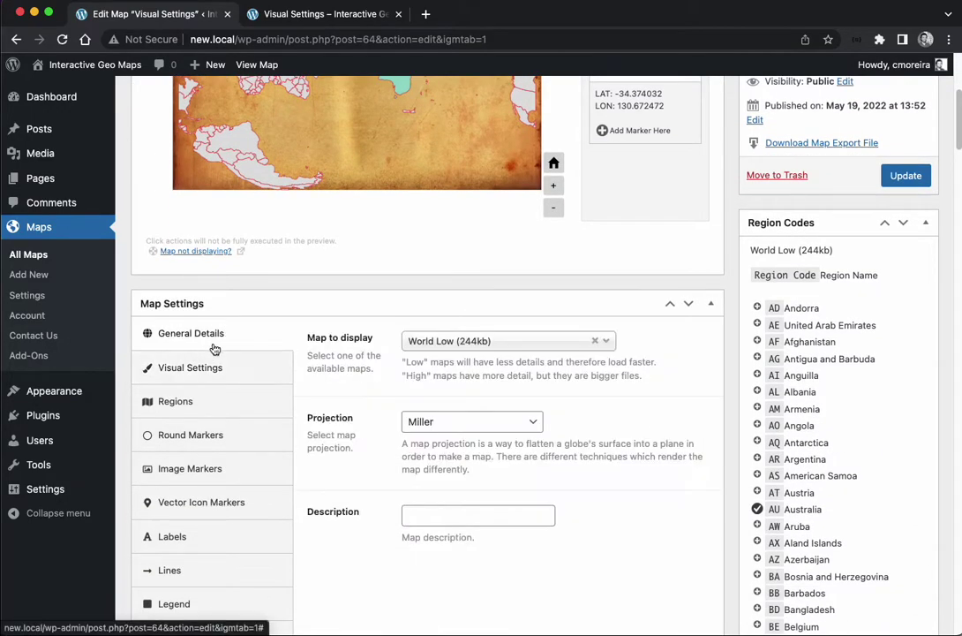
left_click(450, 341)
left_click(446, 422)
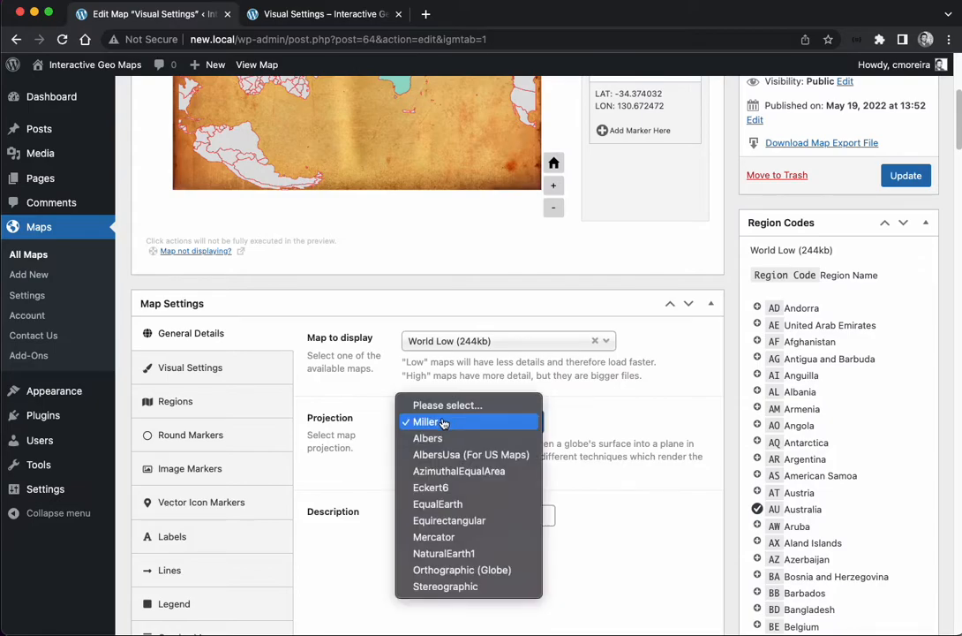
left_click(462, 570)
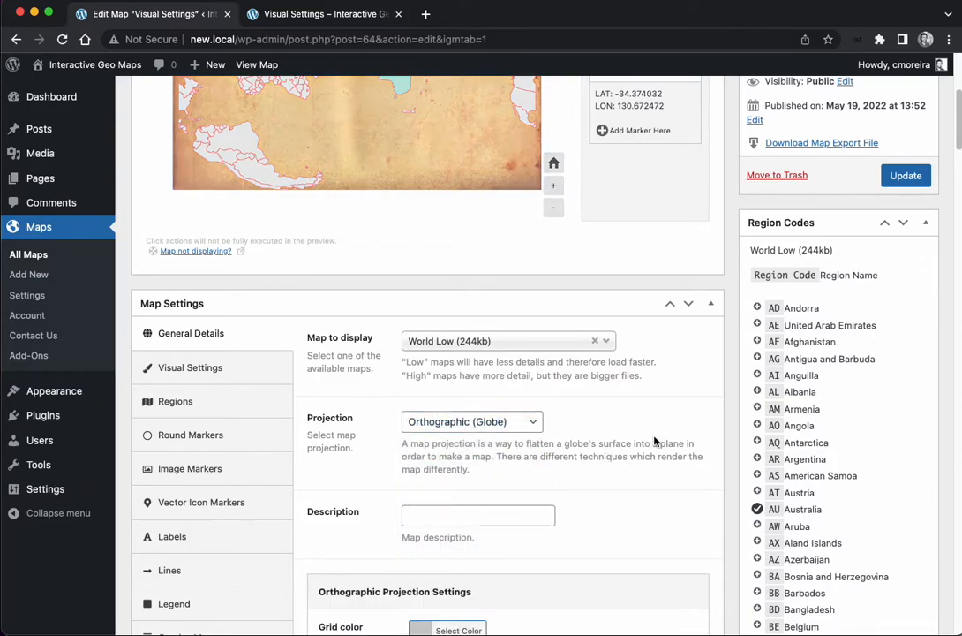
scroll(654, 441, "up", 5)
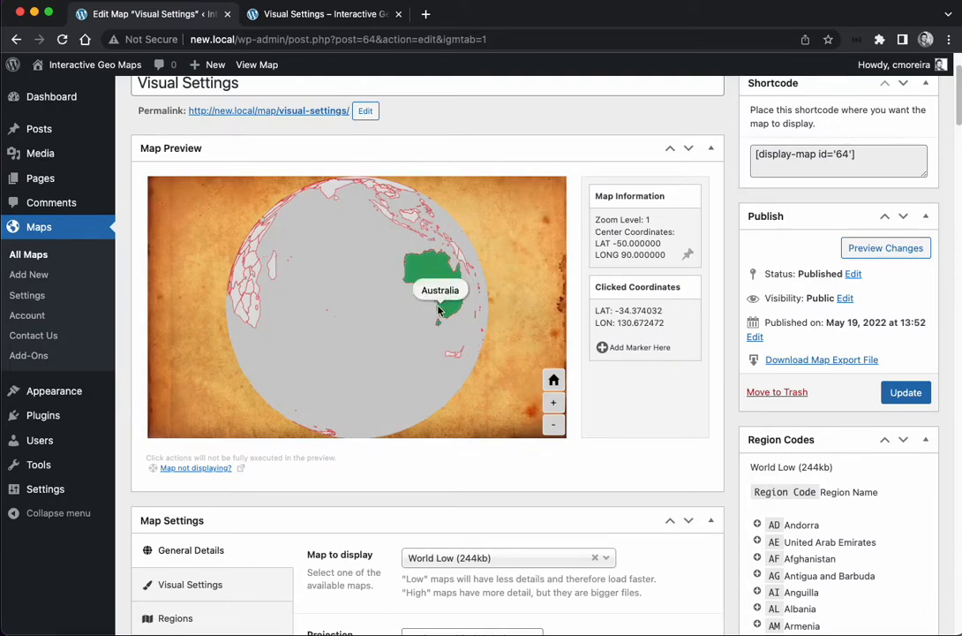
mouse_move(419, 326)
left_mouse_down()
mouse_move(345, 349)
mouse_move(459, 416)
mouse_move(253, 269)
mouse_move(459, 350)
left_mouse_up()
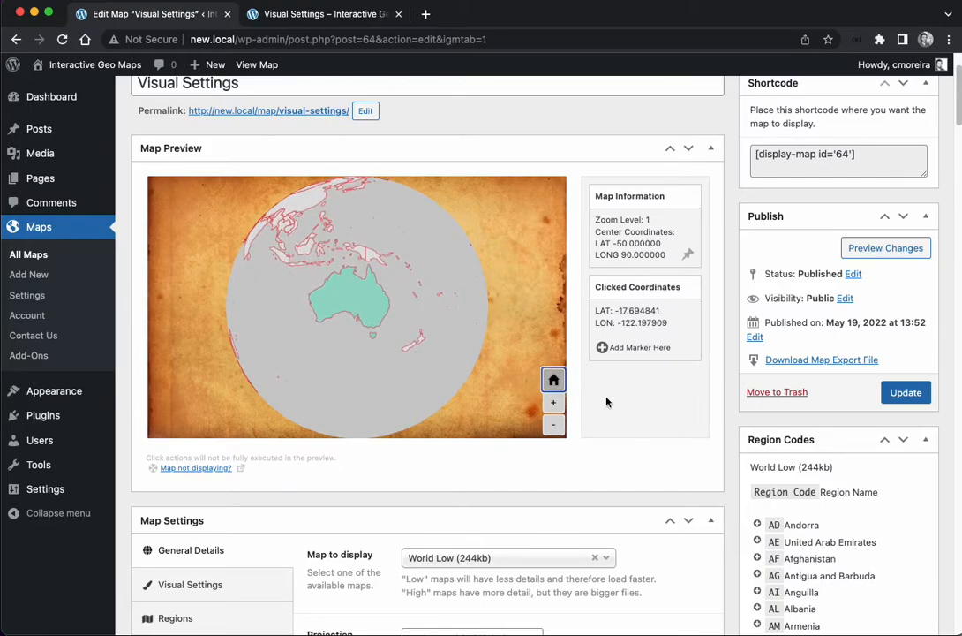
left_click_drag(384, 326, 347, 357)
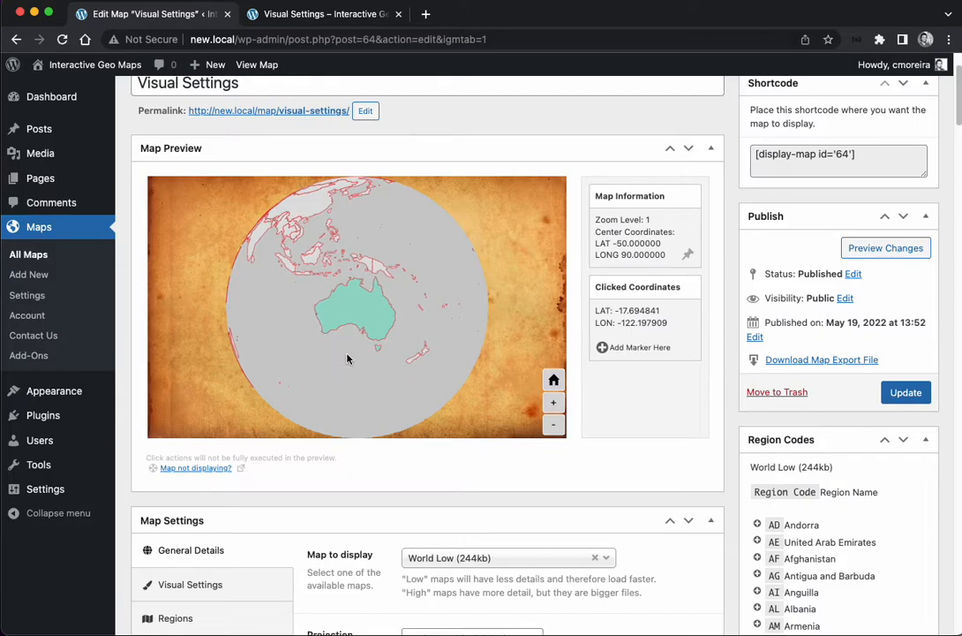
scroll(653, 429, "down", 10)
scroll(653, 430, "down", 2)
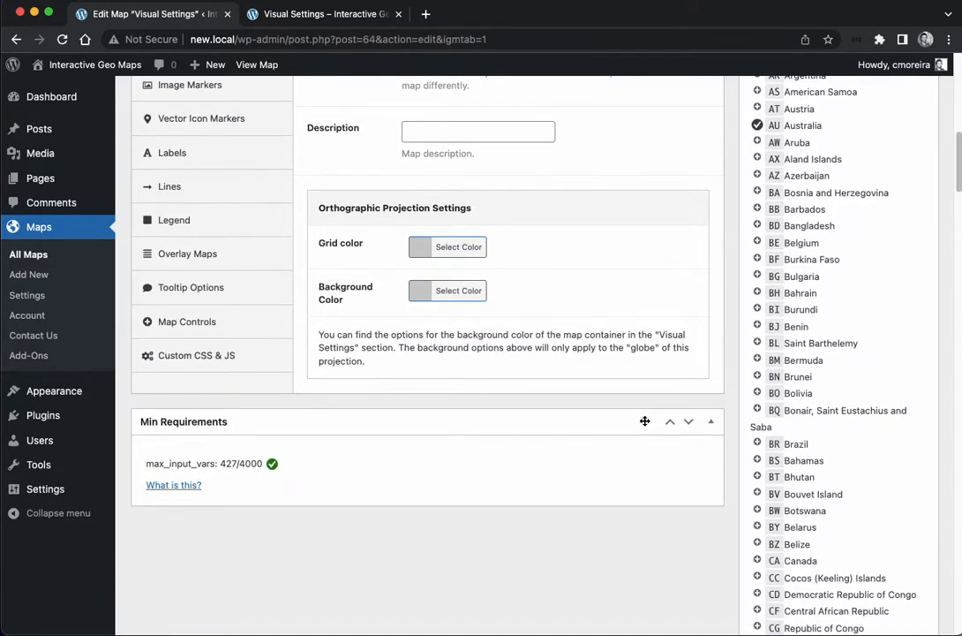
Set Projection Offset to latitude 50, longitude -90 and rotate the globe toward Africa
left_click(190, 90)
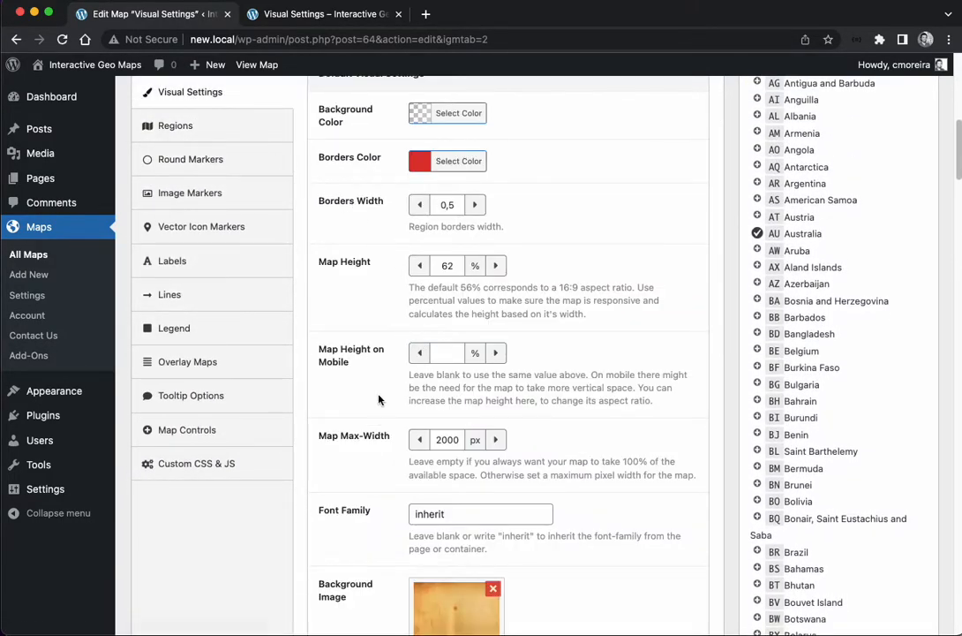
scroll(321, 334, "down", 5)
scroll(322, 334, "down", 5)
scroll(321, 334, "down", 3)
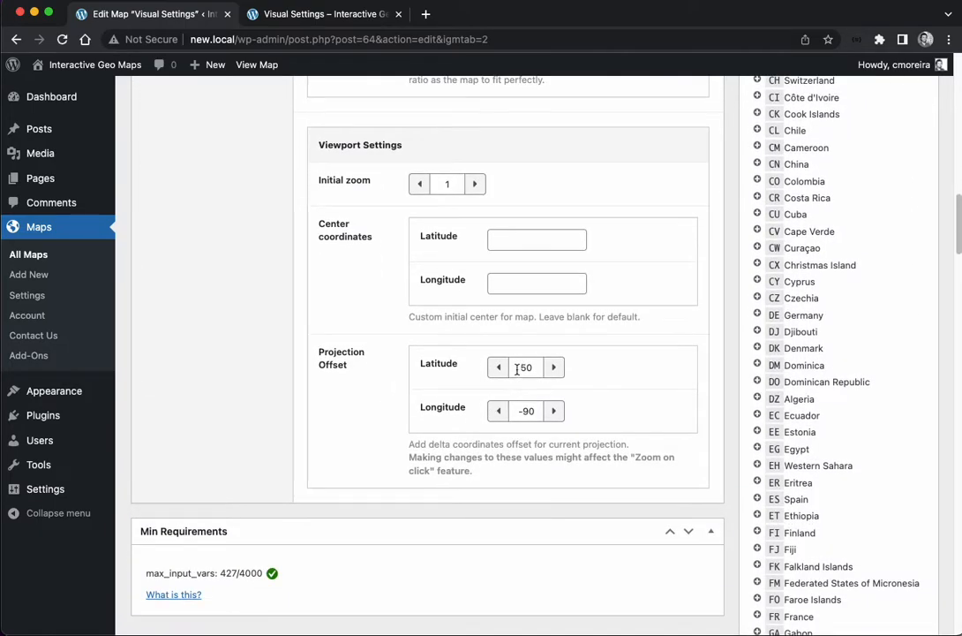
left_click(516, 369)
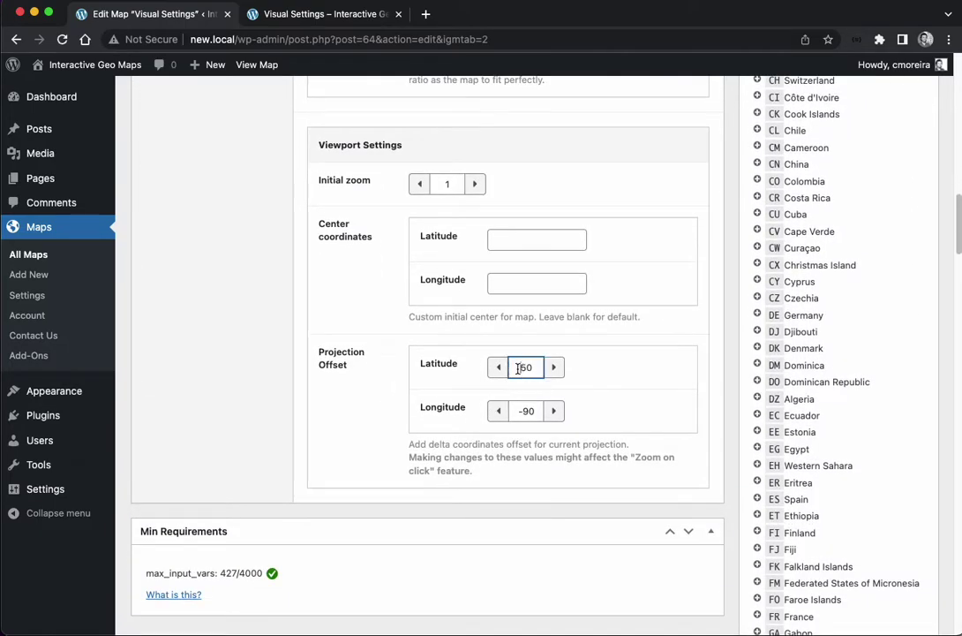
left_click(605, 373)
type("-100")
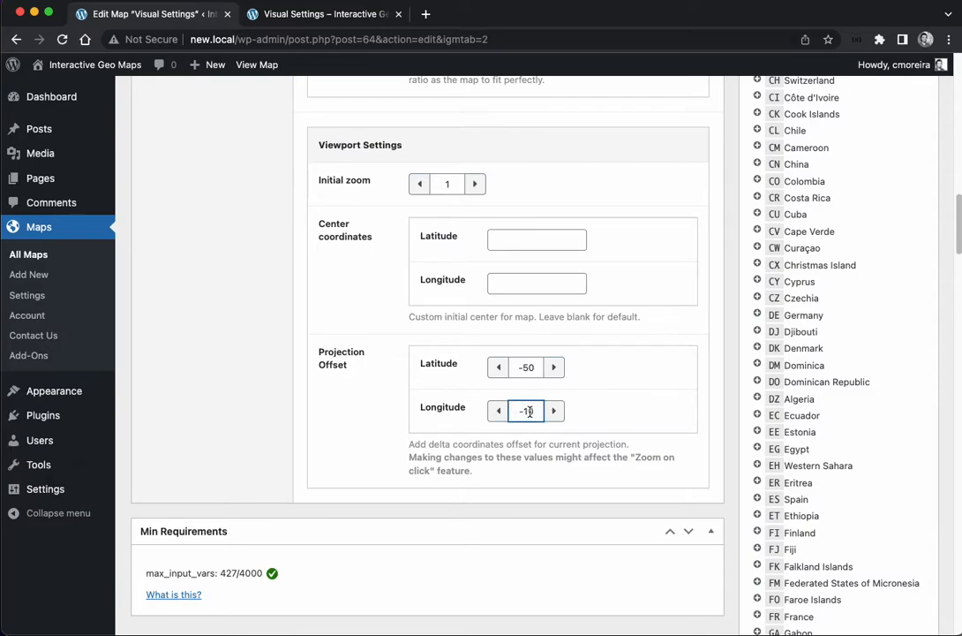
scroll(597, 412, "up", 10)
scroll(625, 414, "up", 5)
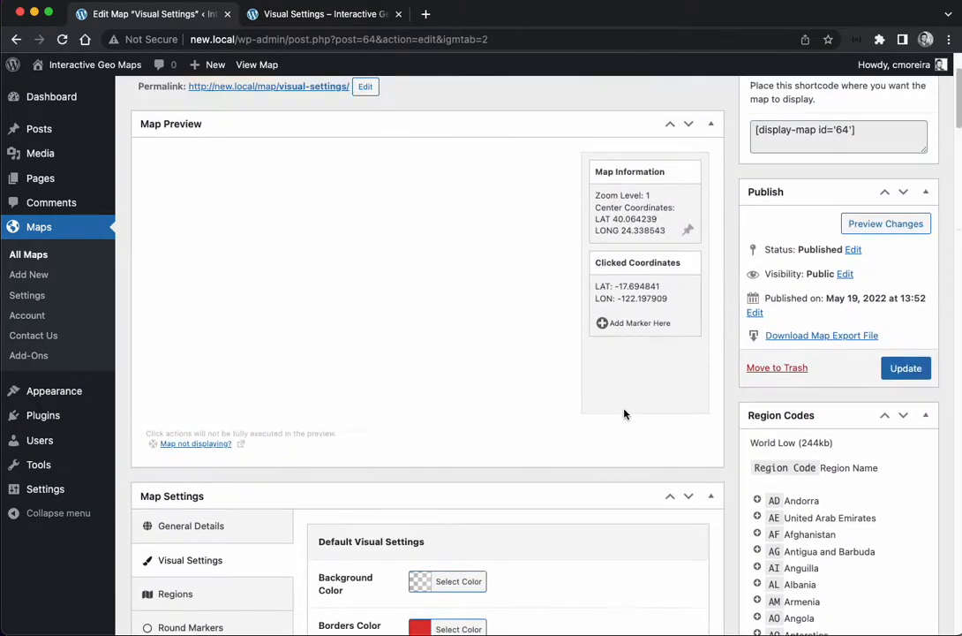
scroll(632, 433, "down", 10)
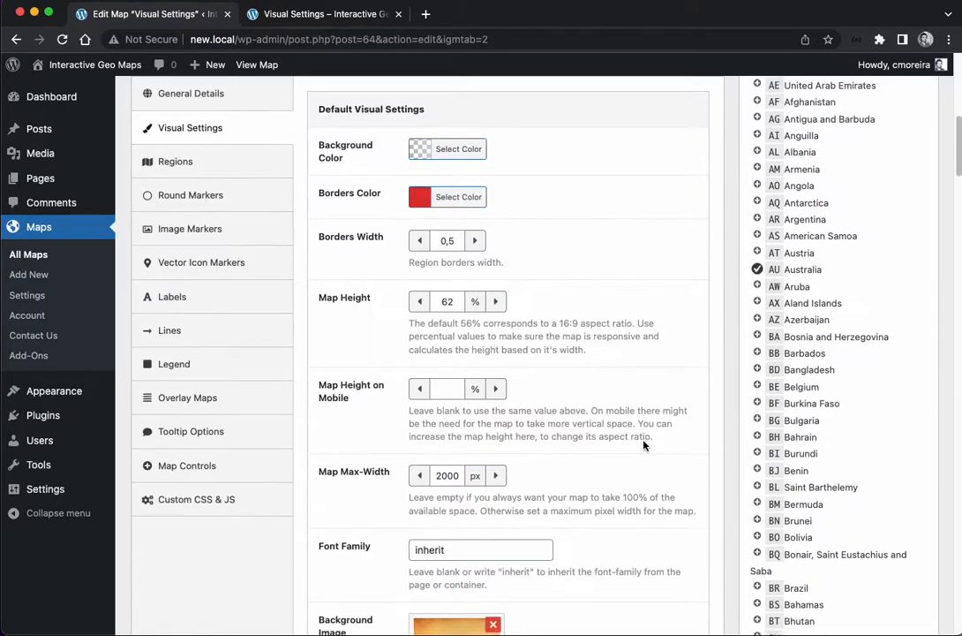
scroll(643, 446, "down", 5)
scroll(643, 446, "down", 5)
scroll(617, 424, "down", 3)
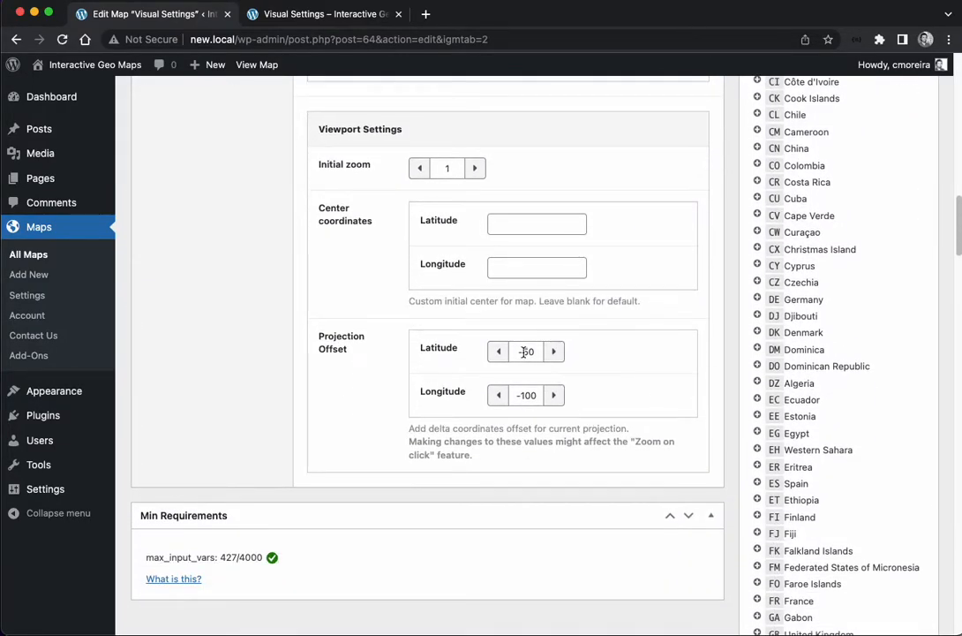
scroll(625, 386, "up", 8)
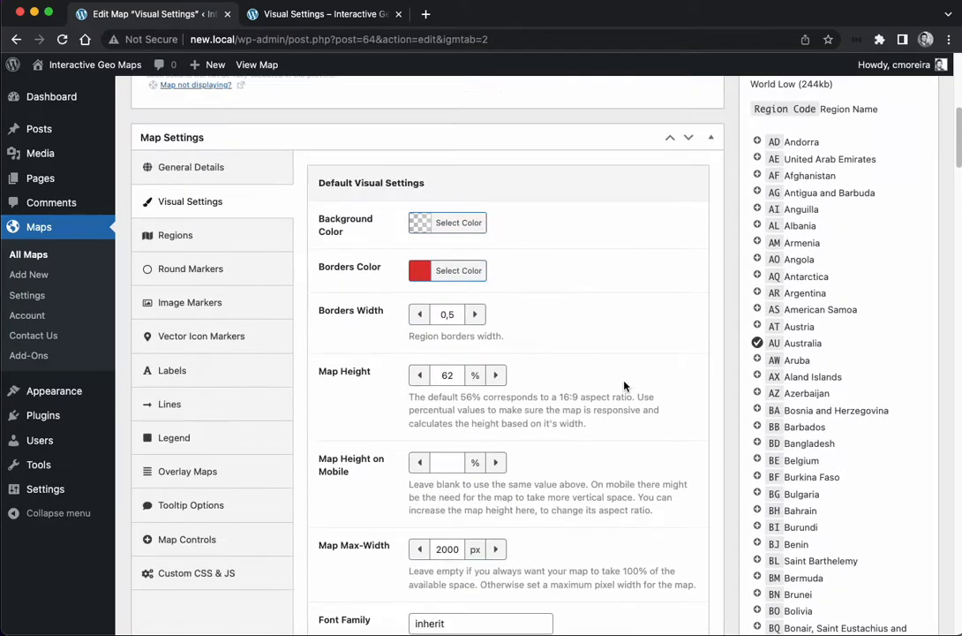
scroll(625, 386, "up", 4)
scroll(625, 386, "up", 3)
scroll(624, 386, "down", 5)
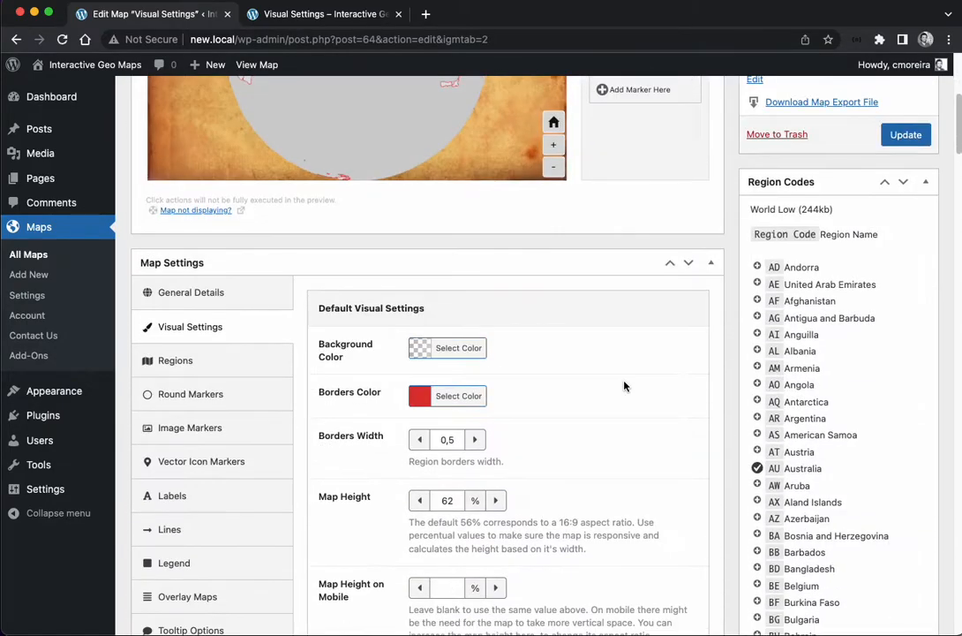
scroll(624, 386, "down", 6)
scroll(624, 385, "down", 3)
scroll(624, 385, "down", 2)
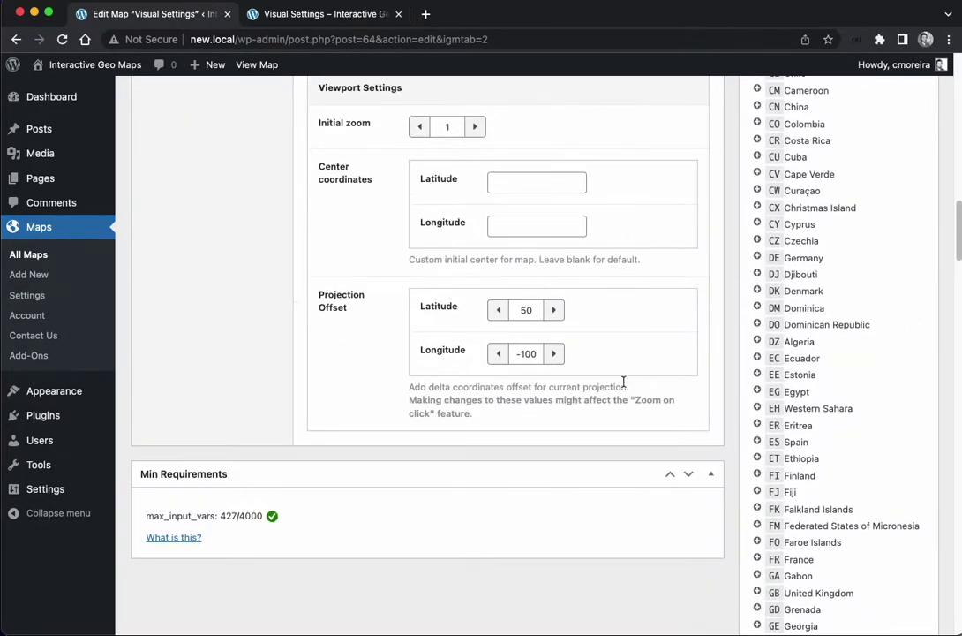
double_click(528, 353)
type("-70")
scroll(649, 377, "up", 6)
scroll(649, 377, "up", 6)
scroll(649, 376, "up", 4)
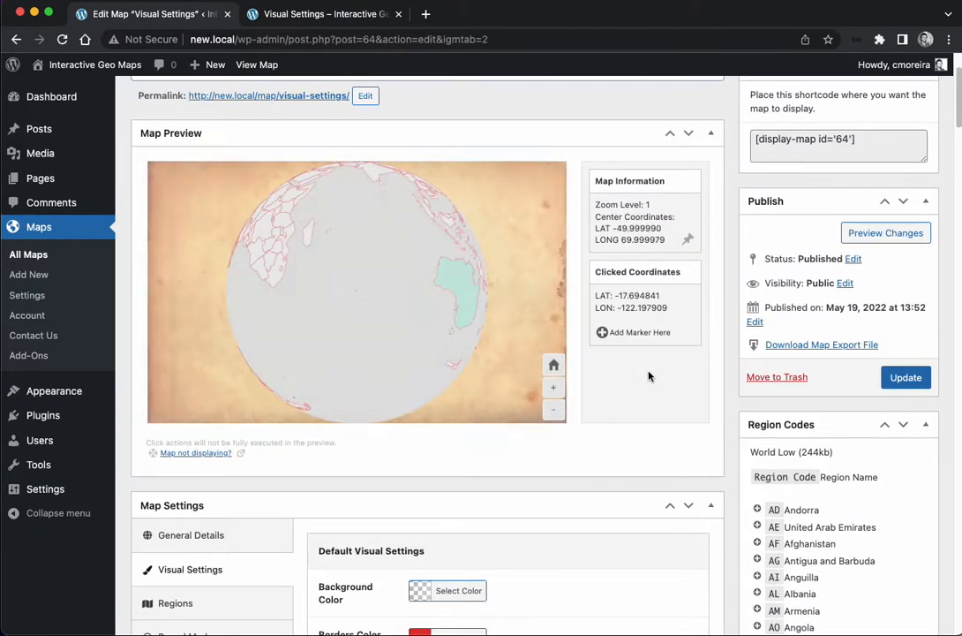
scroll(649, 377, "down", 8)
scroll(618, 389, "down", 5)
scroll(616, 391, "down", 4)
scroll(616, 391, "down", 3)
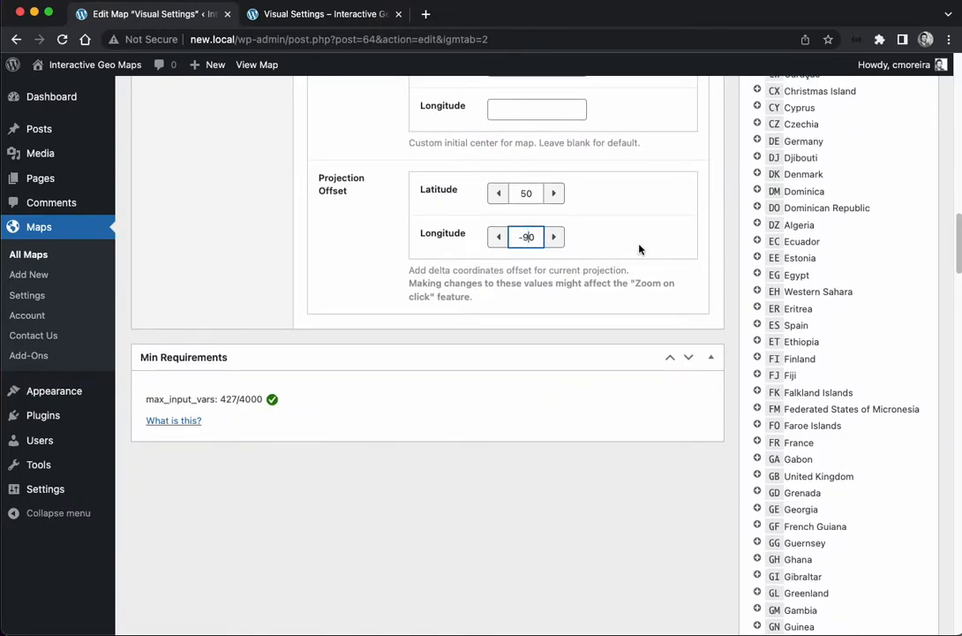
scroll(640, 249, "up", 3)
scroll(640, 297, "up", 8)
scroll(640, 297, "up", 8)
scroll(640, 296, "up", 3)
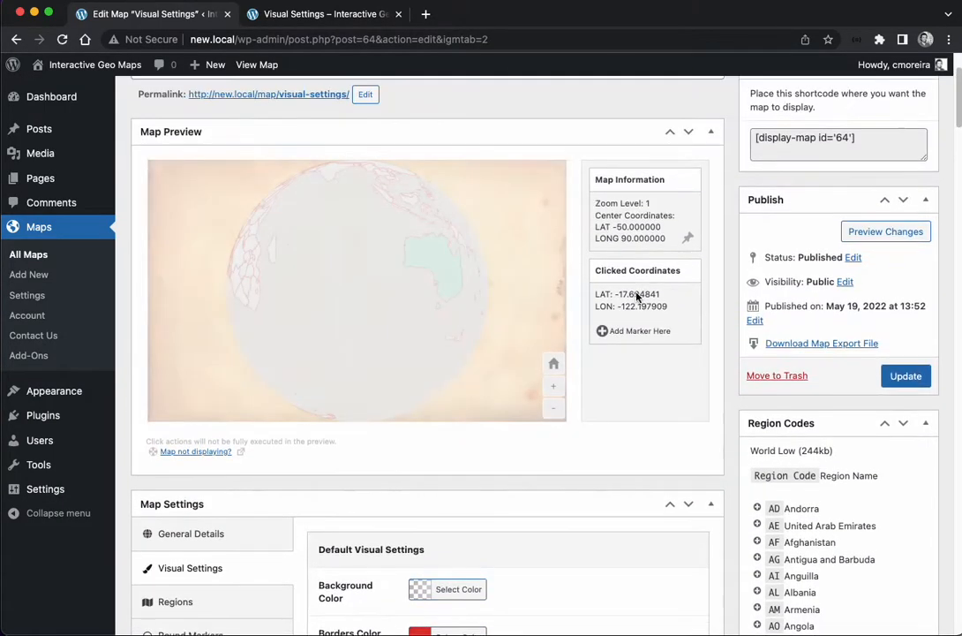
mouse_move(408, 275)
left_mouse_down()
mouse_move(326, 302)
mouse_move(323, 344)
mouse_move(420, 265)
left_mouse_up()
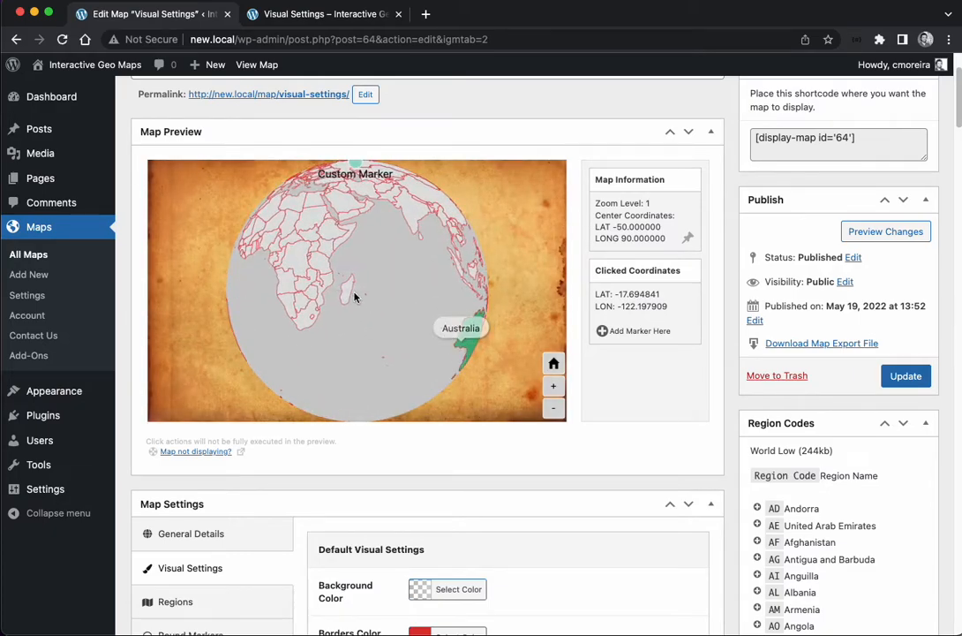
mouse_move(354, 296)
left_mouse_down()
mouse_move(321, 307)
mouse_move(416, 340)
left_mouse_up()
scroll(489, 402, "down", 3)
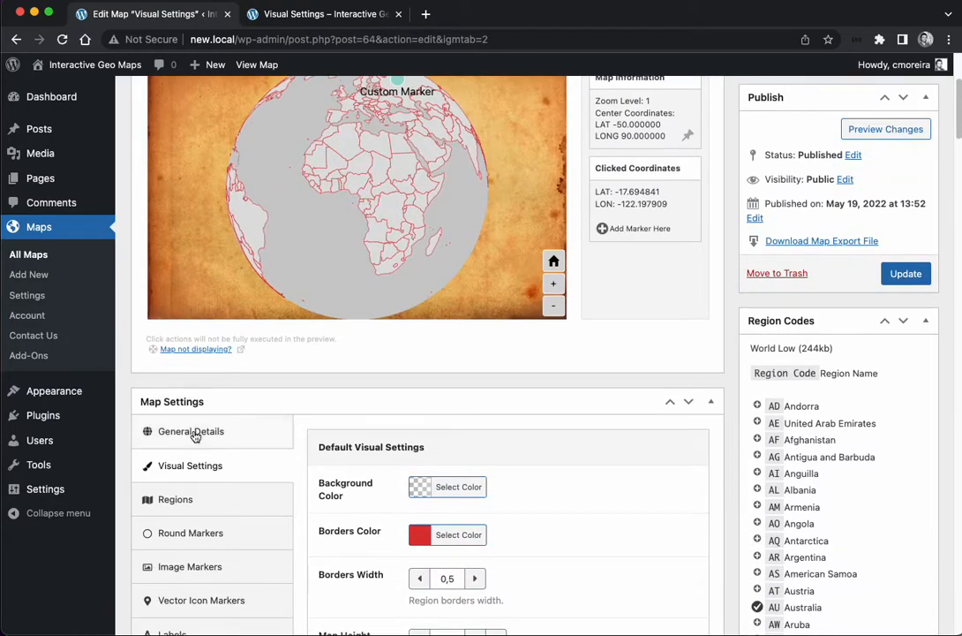
Switch the projection back to Miller in General Details
left_click(191, 431)
scroll(489, 402, "down", 3)
left_click(473, 422)
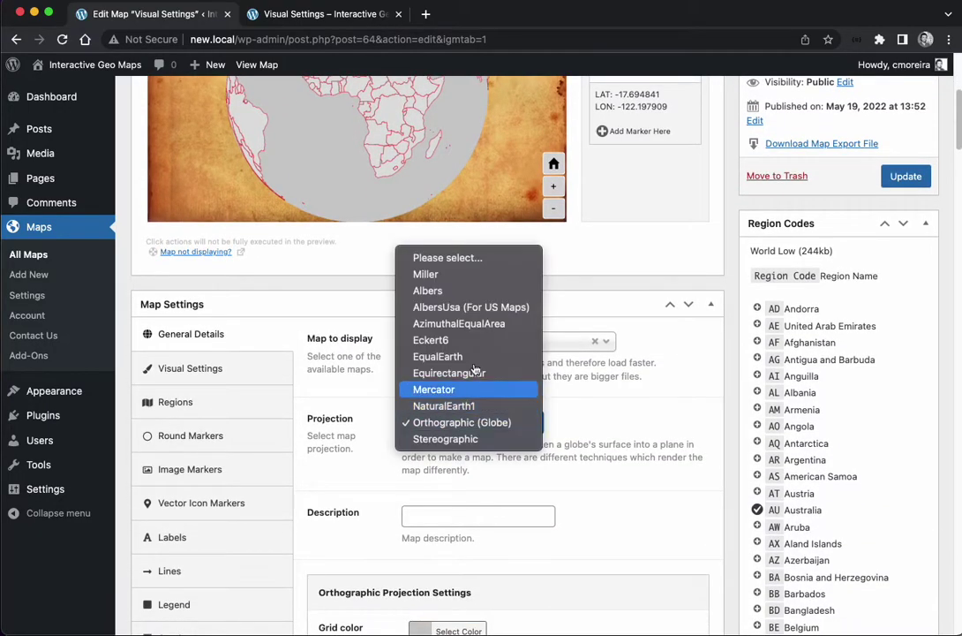
left_click(455, 275)
scroll(393, 416, "up", 5)
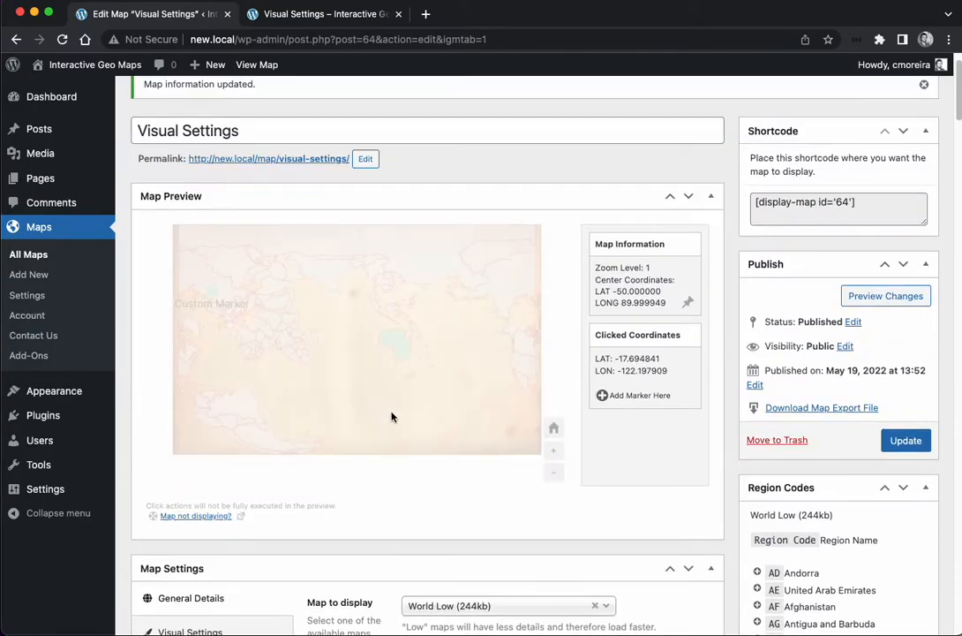
scroll(393, 416, "down", 5)
left_click(192, 374)
scroll(372, 459, "down", 5)
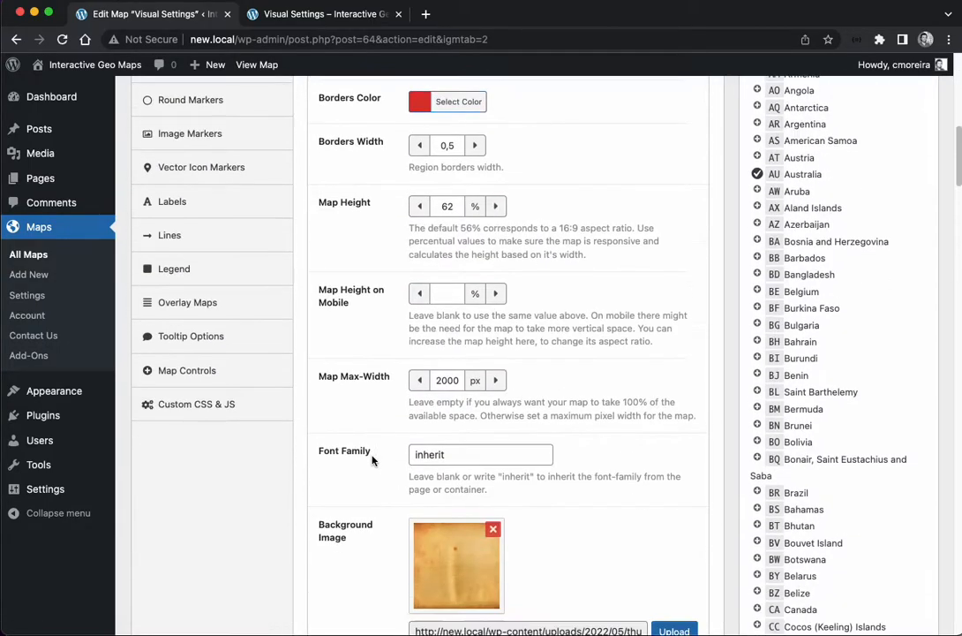
scroll(372, 459, "down", 10)
scroll(373, 459, "down", 3)
Clear both the latitude and -90 longitude projection offset values in Visual Settings
double_click(517, 334)
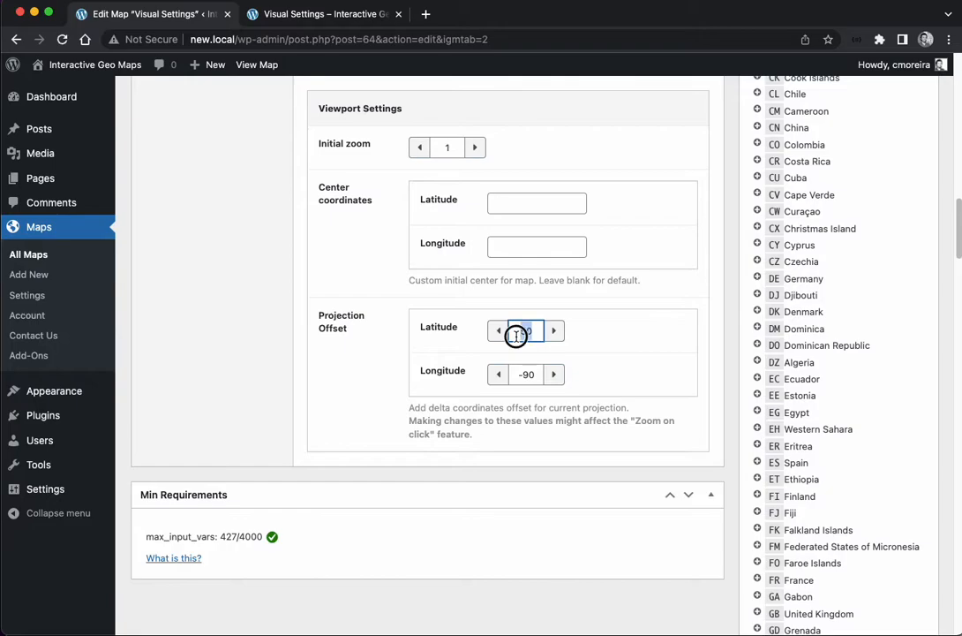
key("BackSpace")
scroll(642, 385, "up", 10)
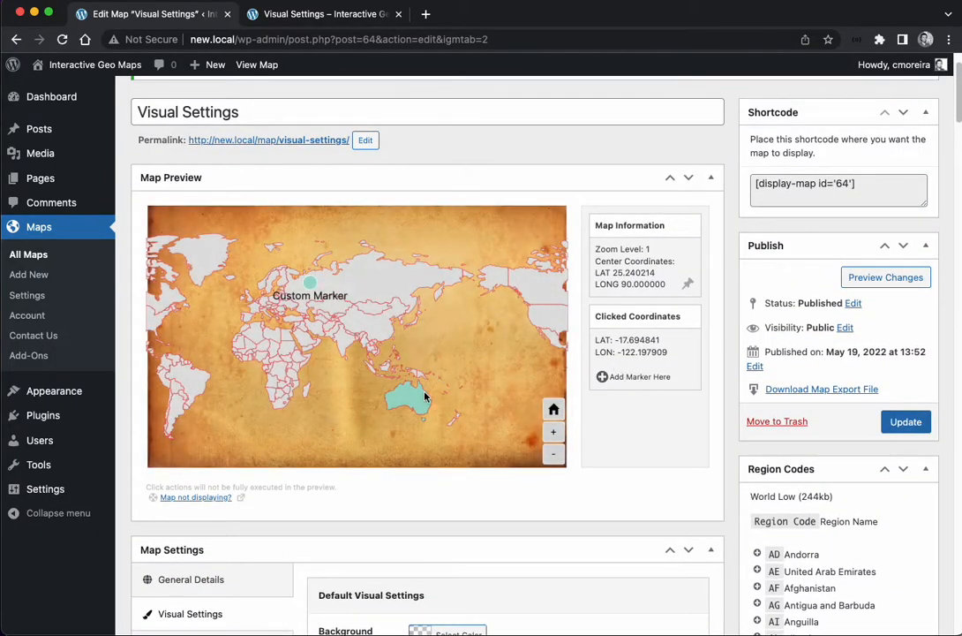
scroll(606, 346, "down", 10)
scroll(612, 405, "down", 8)
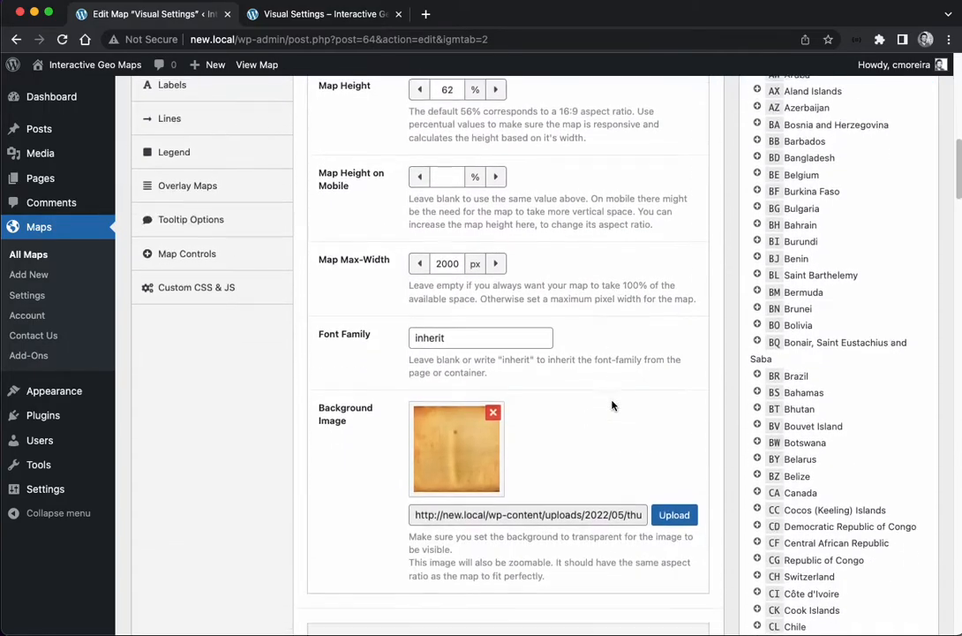
scroll(612, 404, "down", 3)
scroll(613, 404, "down", 6)
double_click(533, 404)
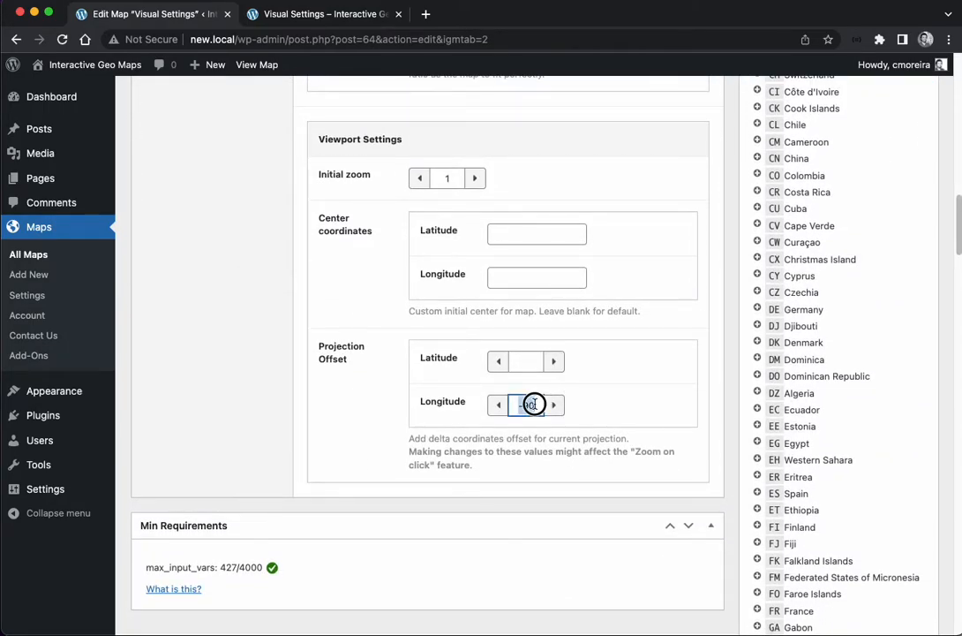
left_click(555, 385)
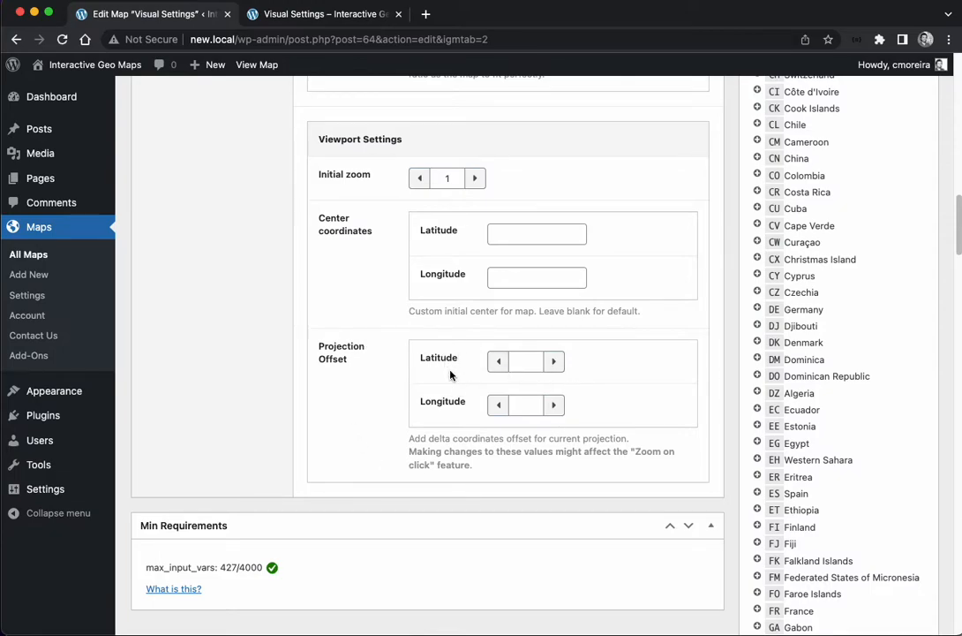
scroll(387, 330, "up", 3)
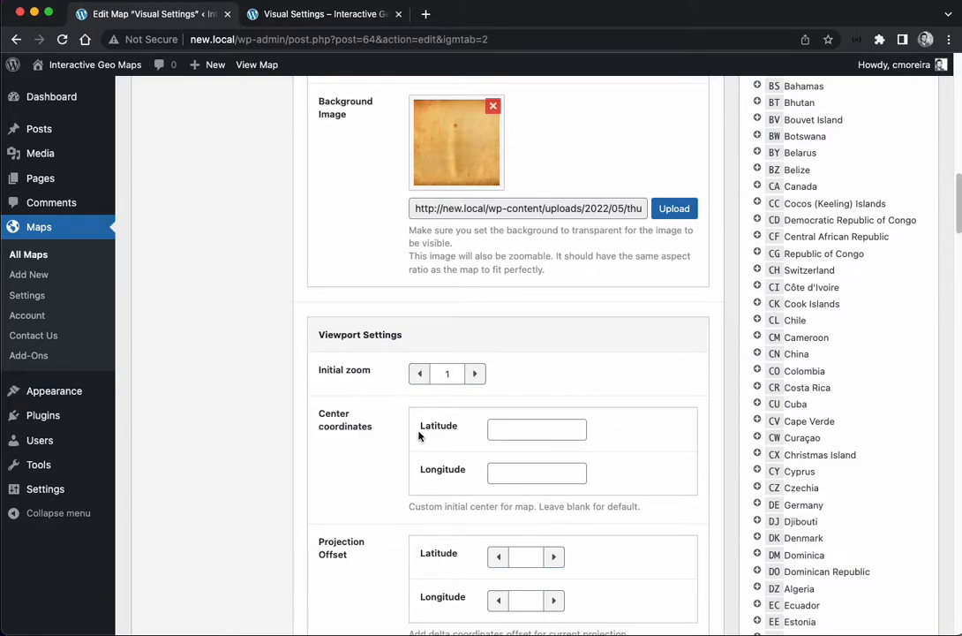
Set Initial zoom to 3 and save the map
double_click(446, 373)
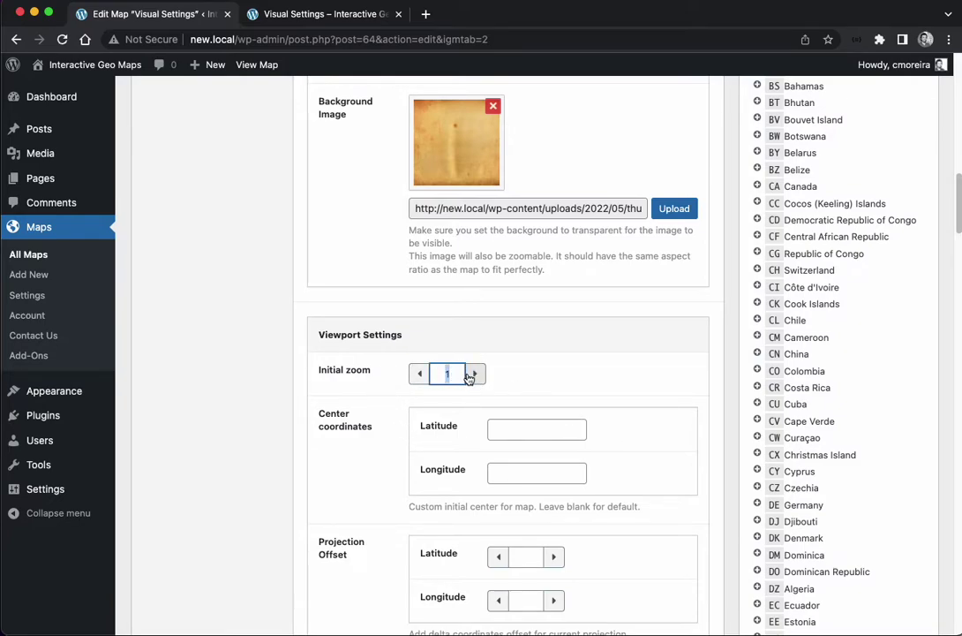
left_click(634, 385)
key("Return")
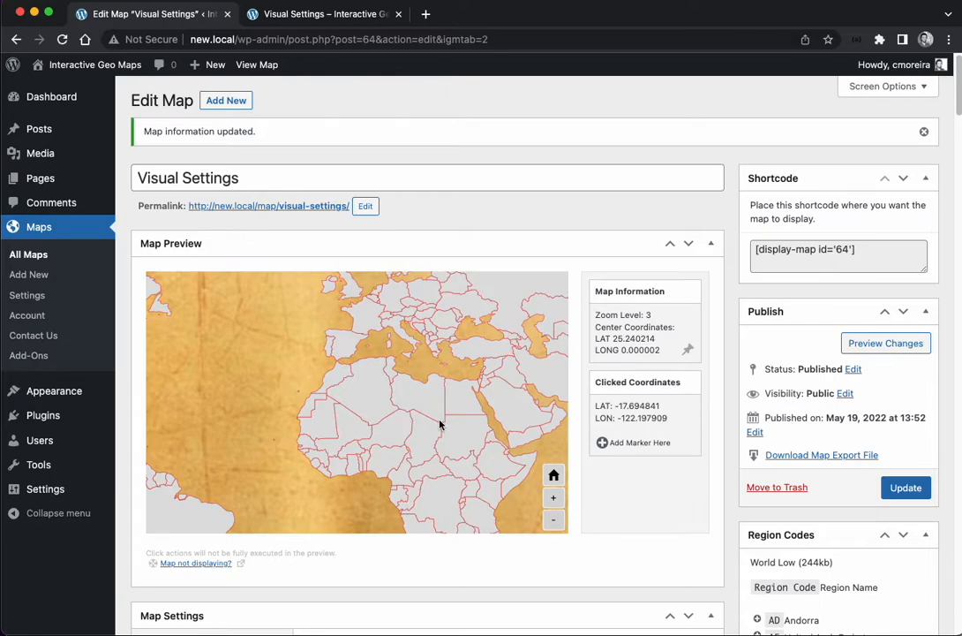
Pan the preview map over Europe to centre the Mediterranean around Italy
mouse_move(313, 398)
left_mouse_down()
mouse_move(194, 455)
mouse_move(218, 462)
left_mouse_up()
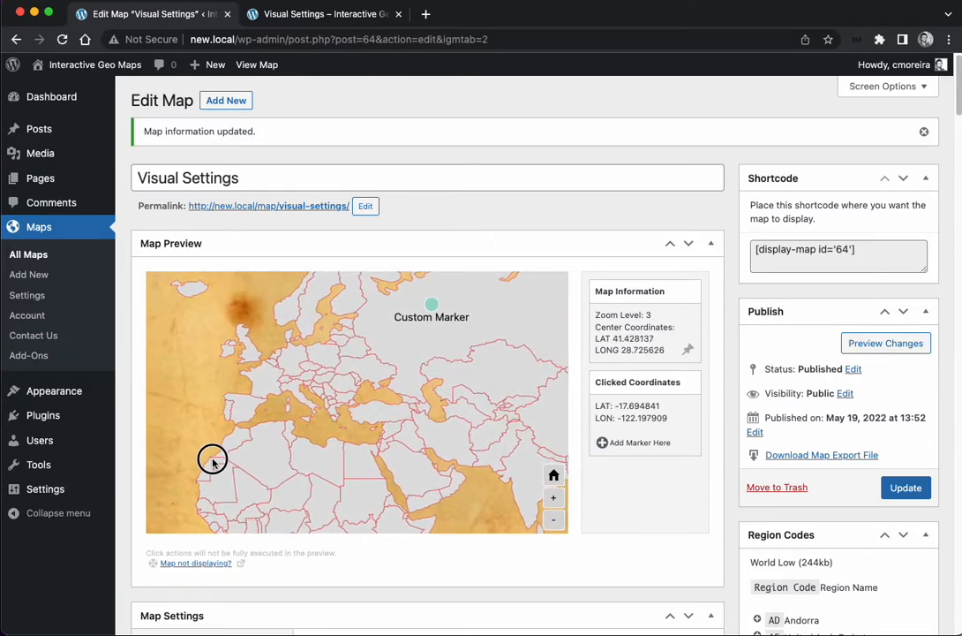
scroll(335, 445, "up", 5)
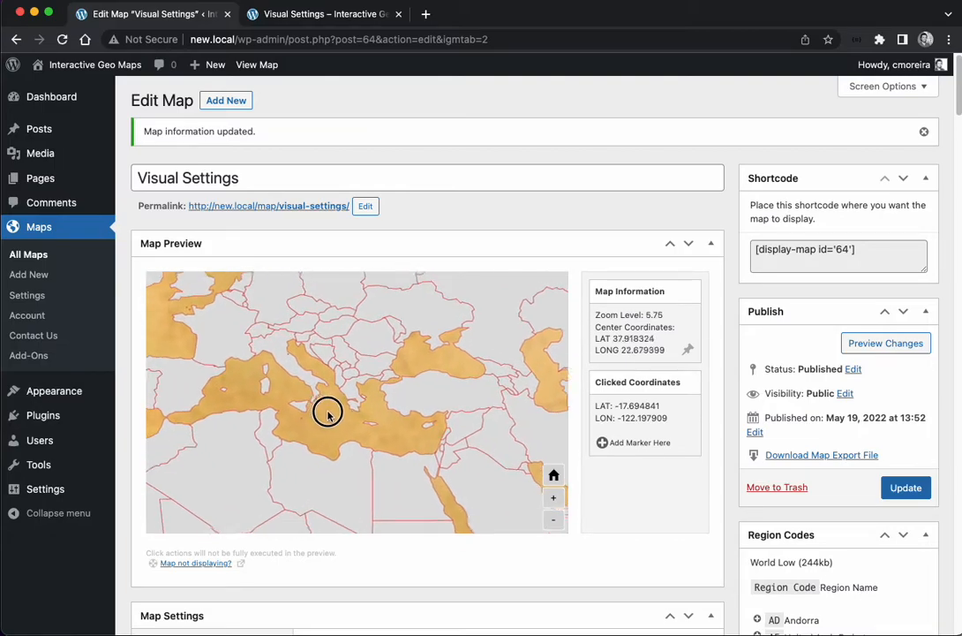
left_click_drag(335, 424, 368, 424)
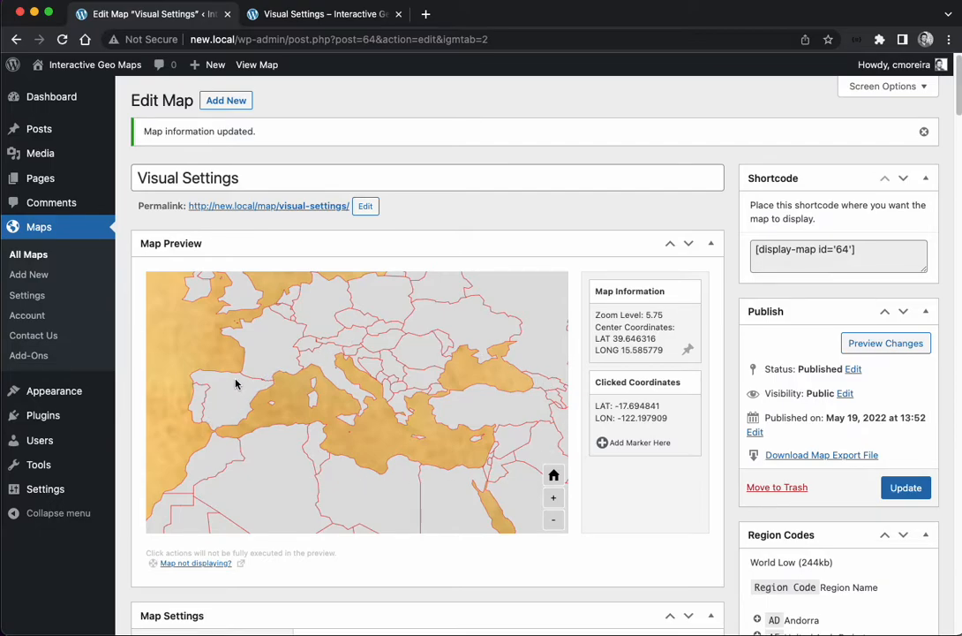
left_click_drag(338, 422, 350, 418)
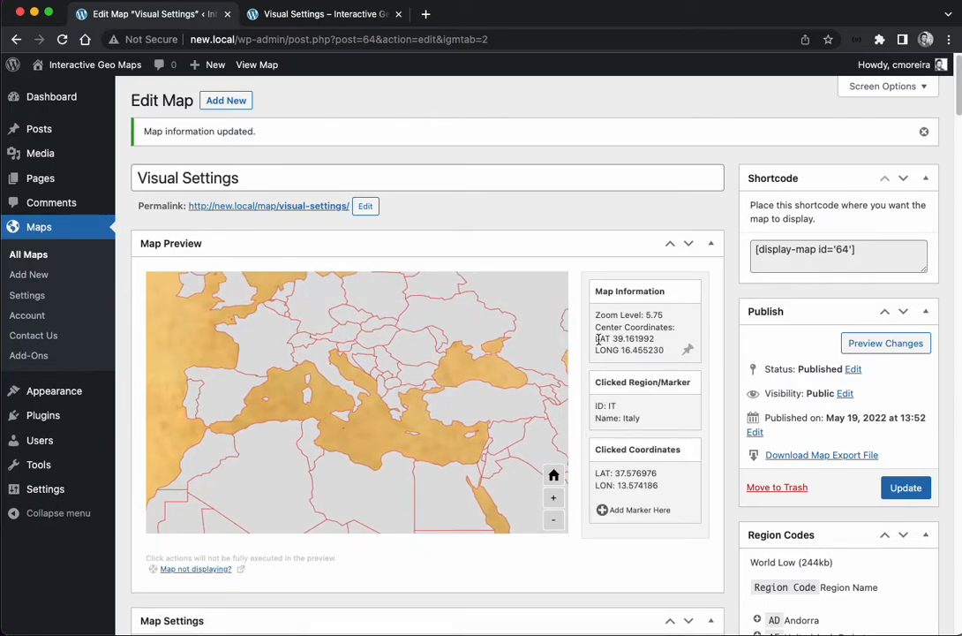
left_click_drag(596, 338, 659, 348)
mouse_move(297, 423)
left_mouse_down()
mouse_move(329, 419)
mouse_move(315, 425)
left_mouse_up()
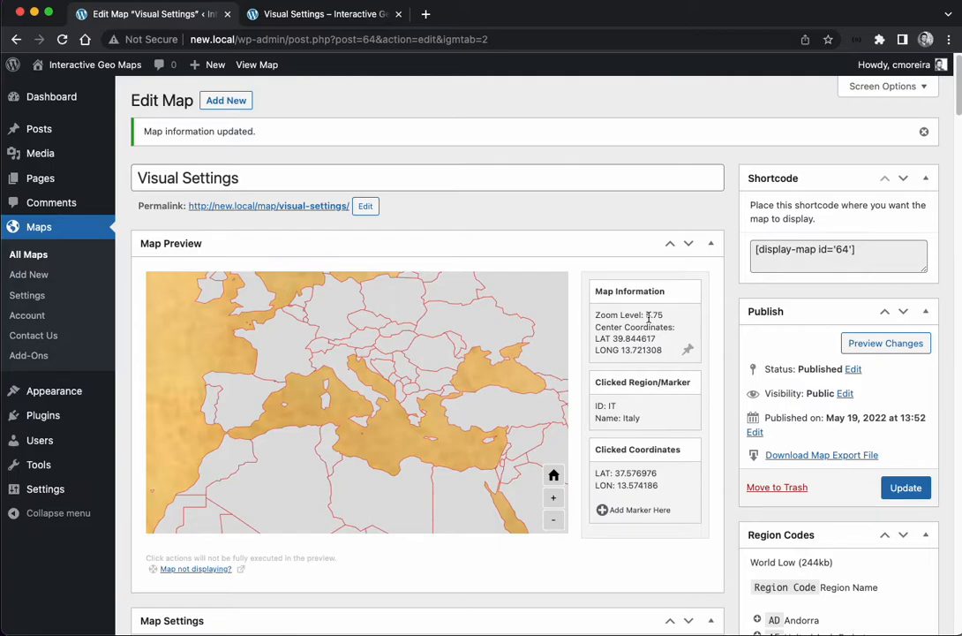
scroll(529, 424, "down", 5)
scroll(486, 397, "down", 5)
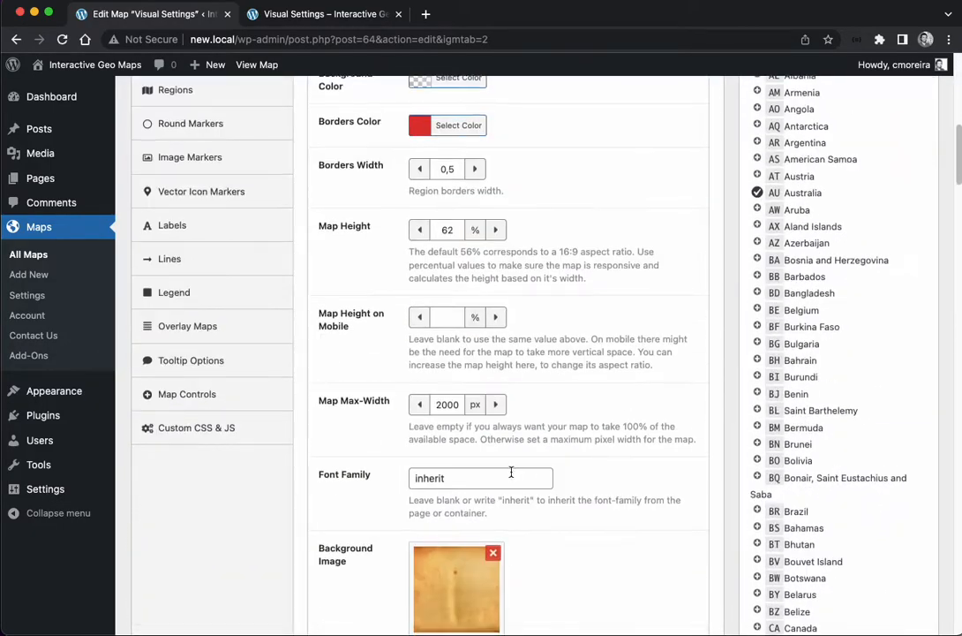
scroll(424, 398, "down", 4)
scroll(381, 457, "down", 3)
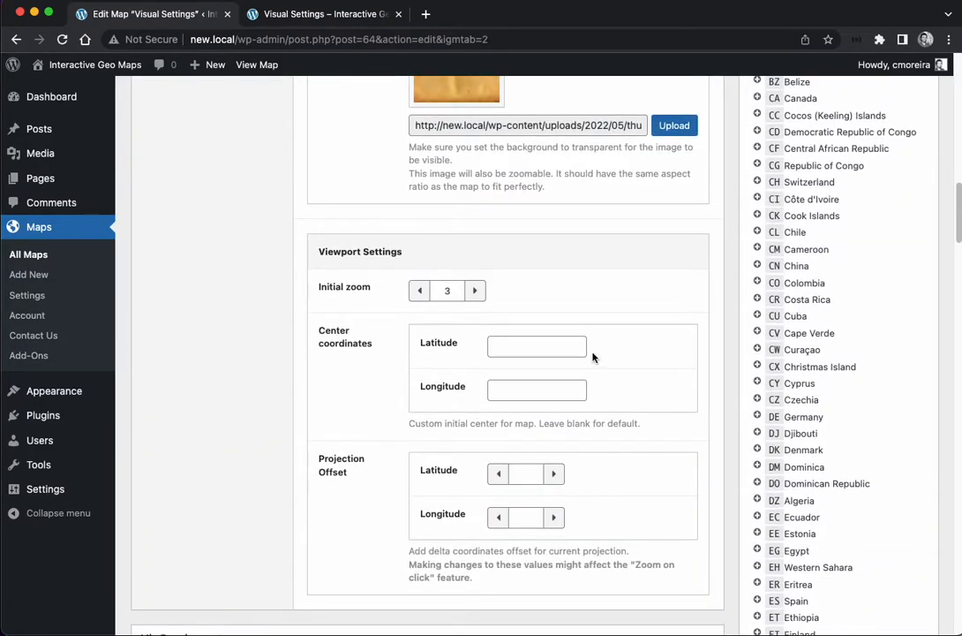
scroll(649, 404, "up", 8)
scroll(648, 404, "up", 8)
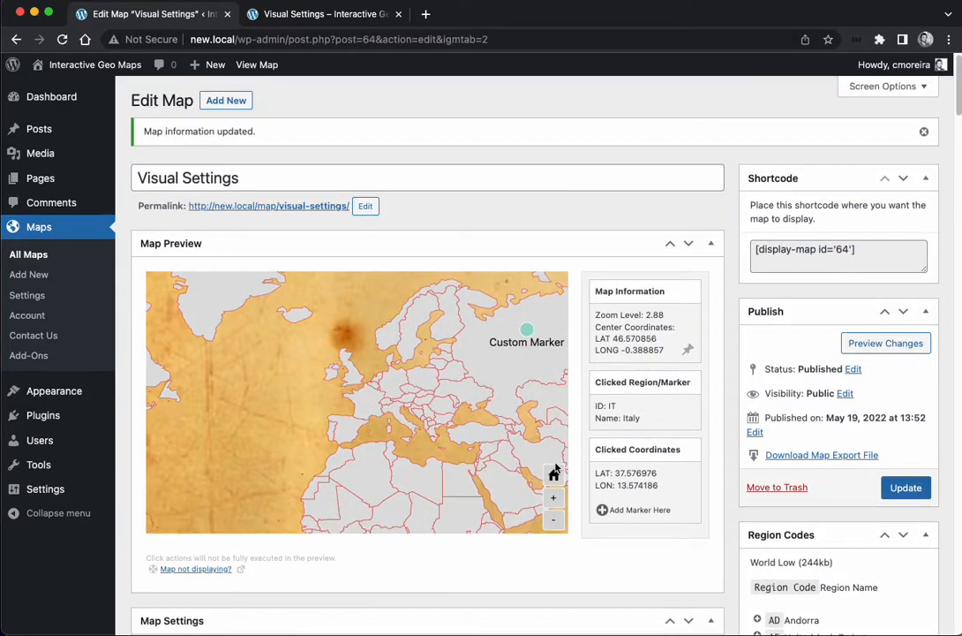
scroll(422, 439, "up", 3)
scroll(406, 371, "up", 3)
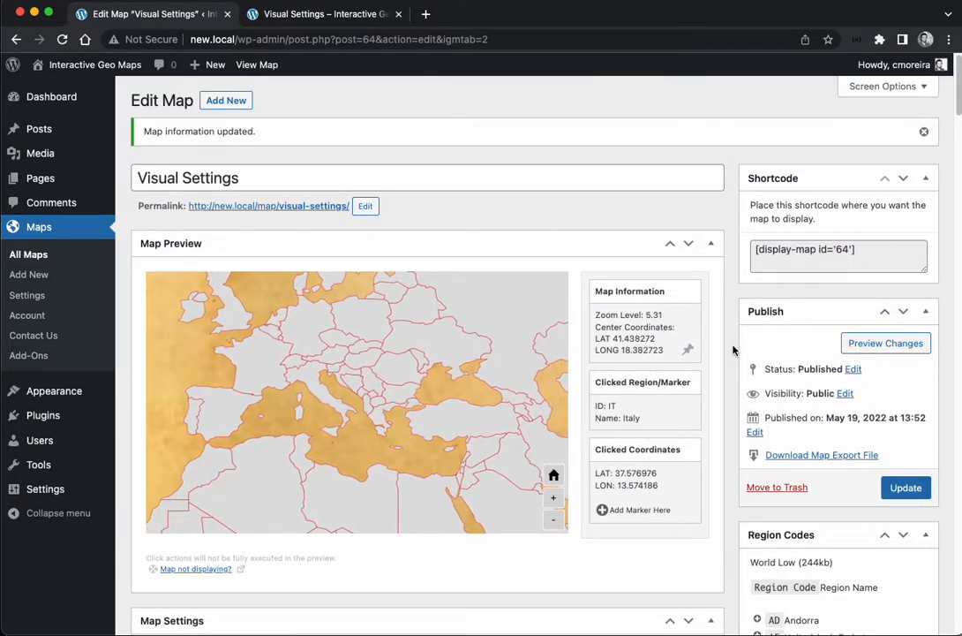
Copy the preview's Mediterranean view into settings: zoom 5.31, center 43.386333, 15.988967
left_click_drag(418, 408, 441, 428)
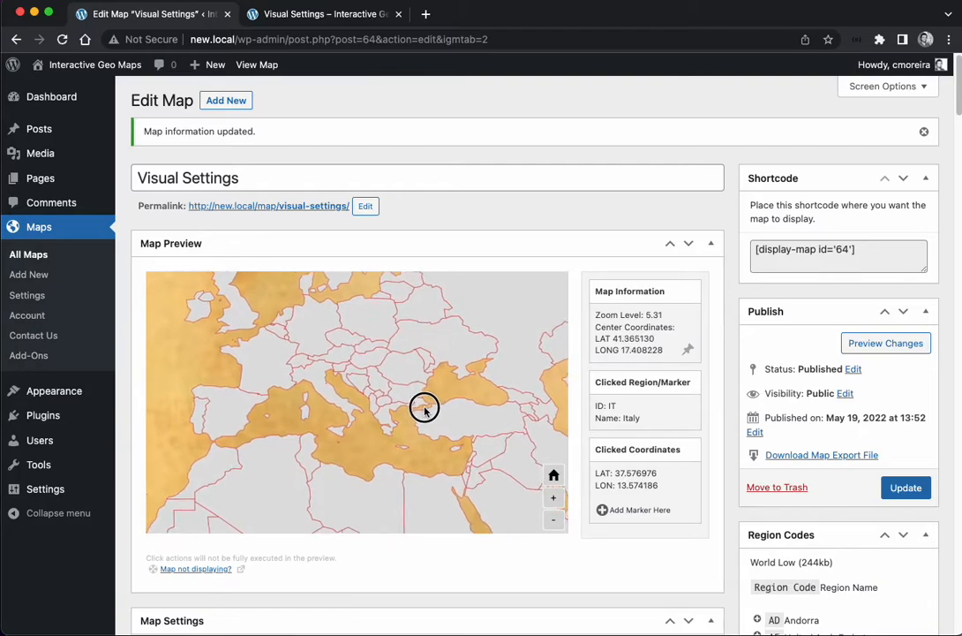
left_click(688, 349)
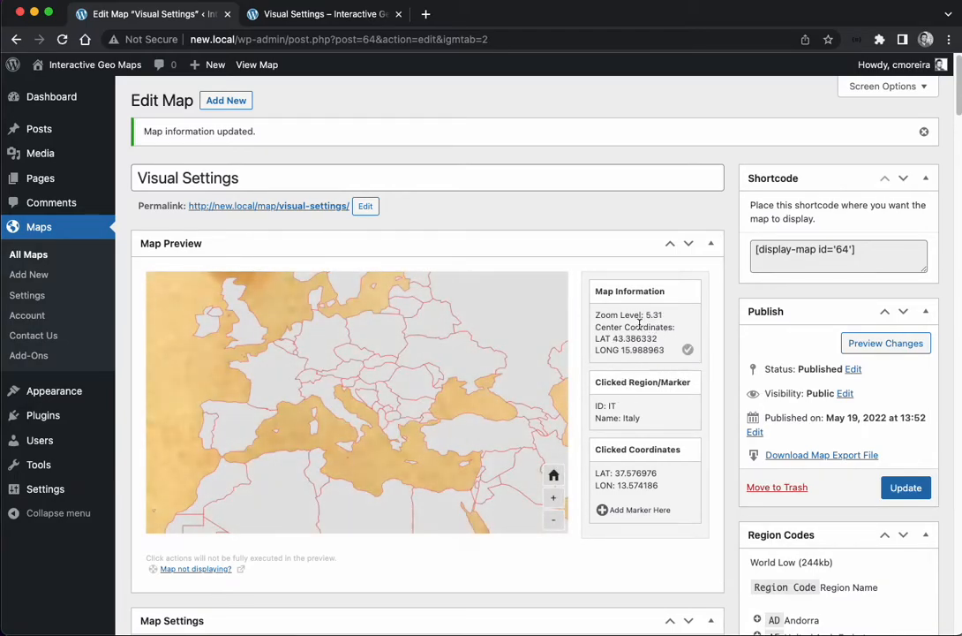
left_click_drag(645, 315, 666, 318)
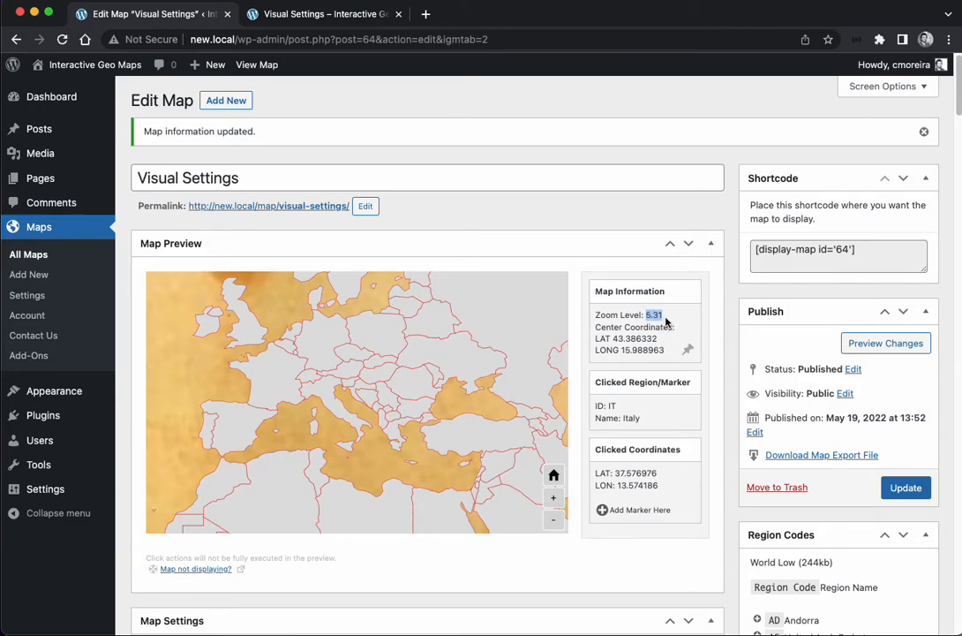
scroll(703, 454, "down", 5)
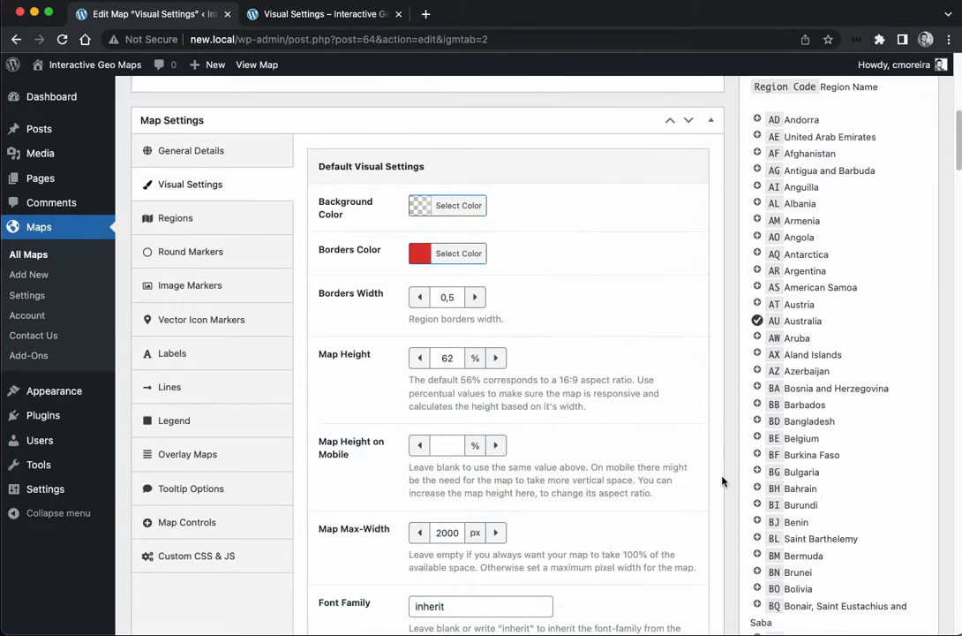
scroll(703, 455, "down", 5)
scroll(723, 482, "down", 3)
scroll(723, 481, "down", 2)
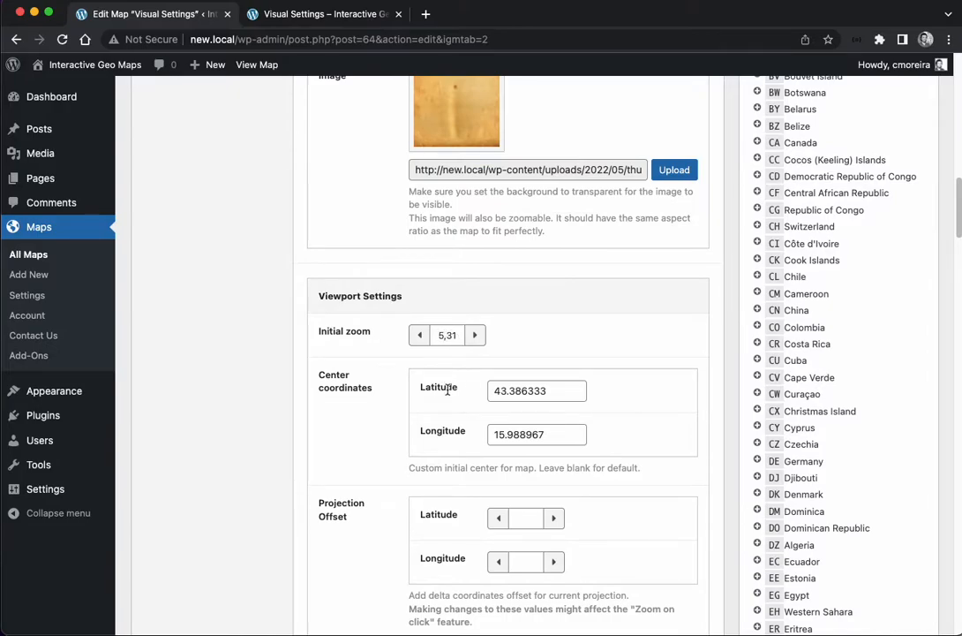
scroll(702, 404, "up", 5)
scroll(702, 403, "up", 5)
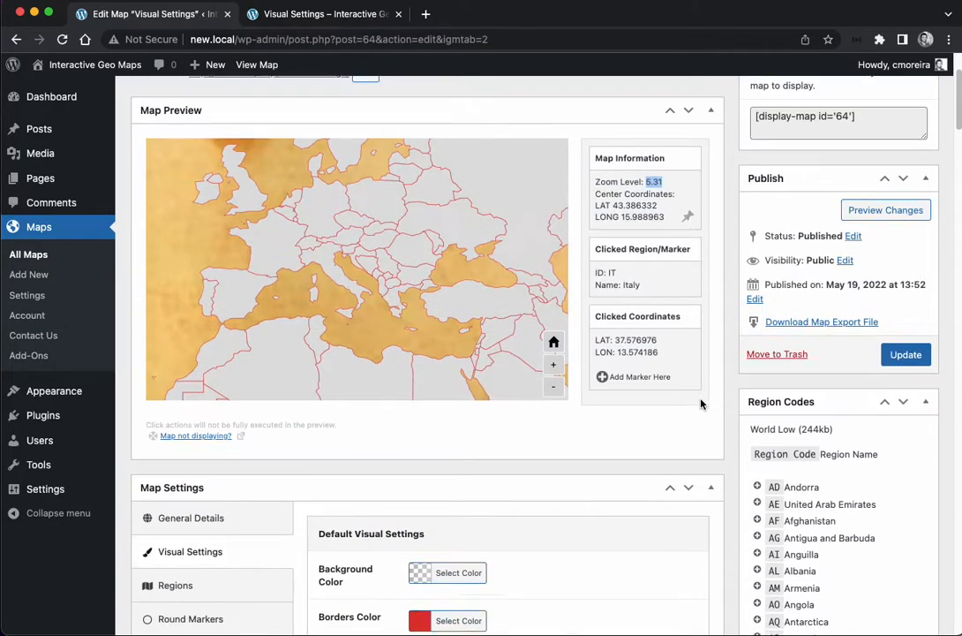
scroll(702, 403, "up", 2)
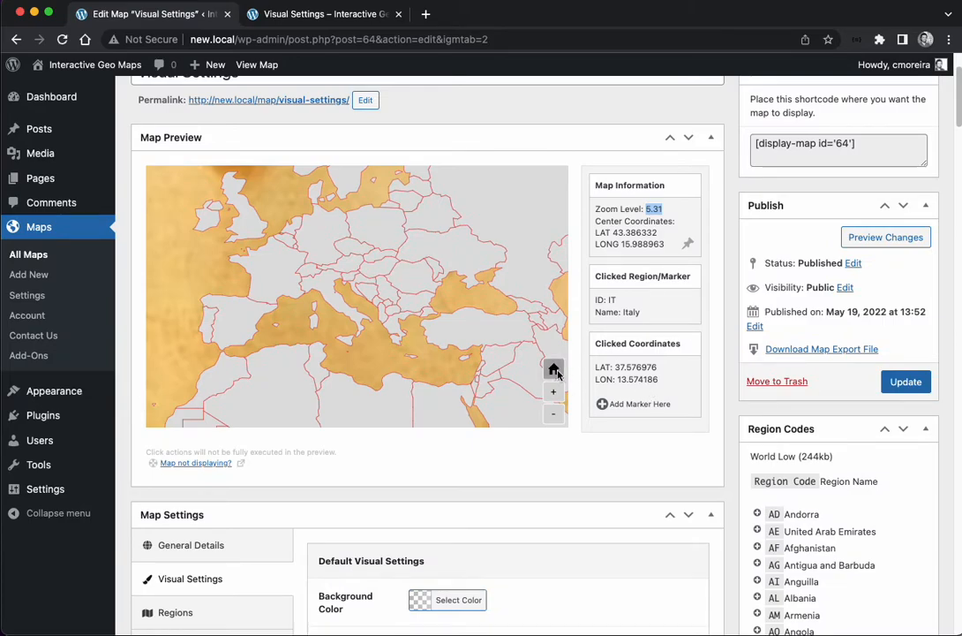
scroll(388, 326, "up", 4)
scroll(383, 331, "up", 4)
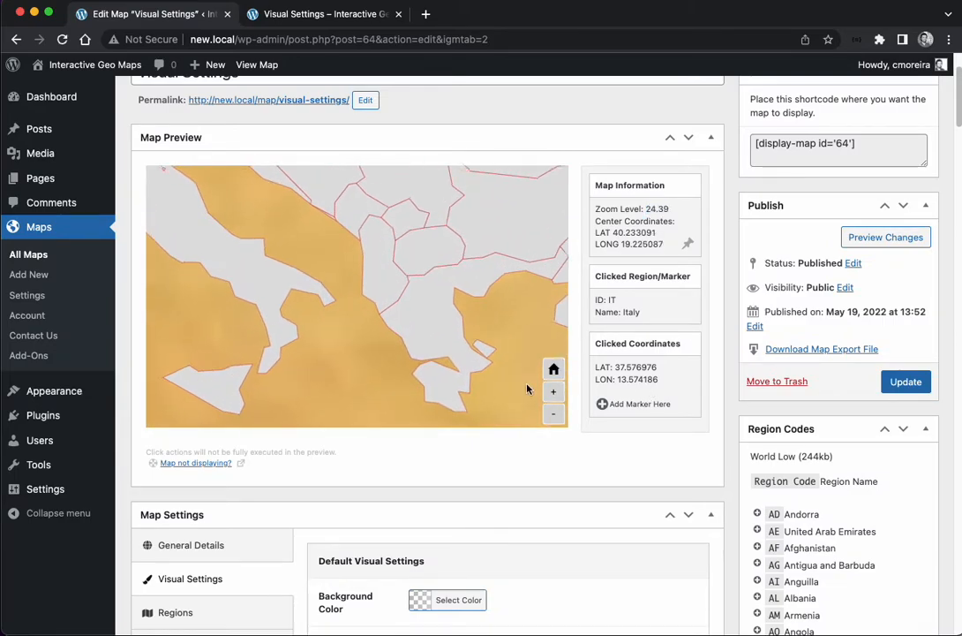
Reset the preview to its start view and save the new viewport settings
left_click(553, 369)
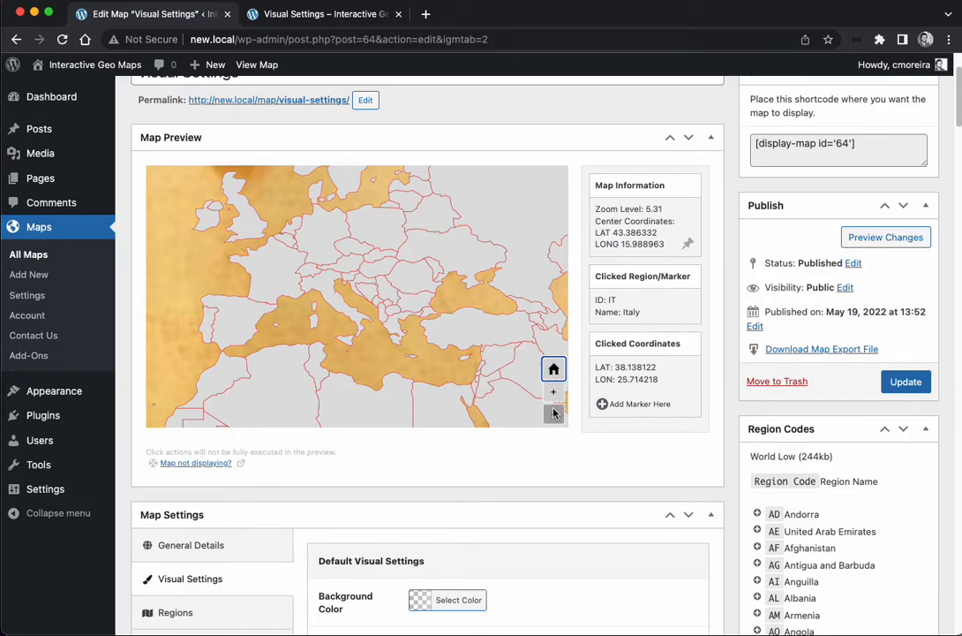
mouse_move(477, 352)
left_mouse_down()
mouse_move(490, 274)
mouse_move(470, 362)
mouse_move(441, 309)
left_mouse_up()
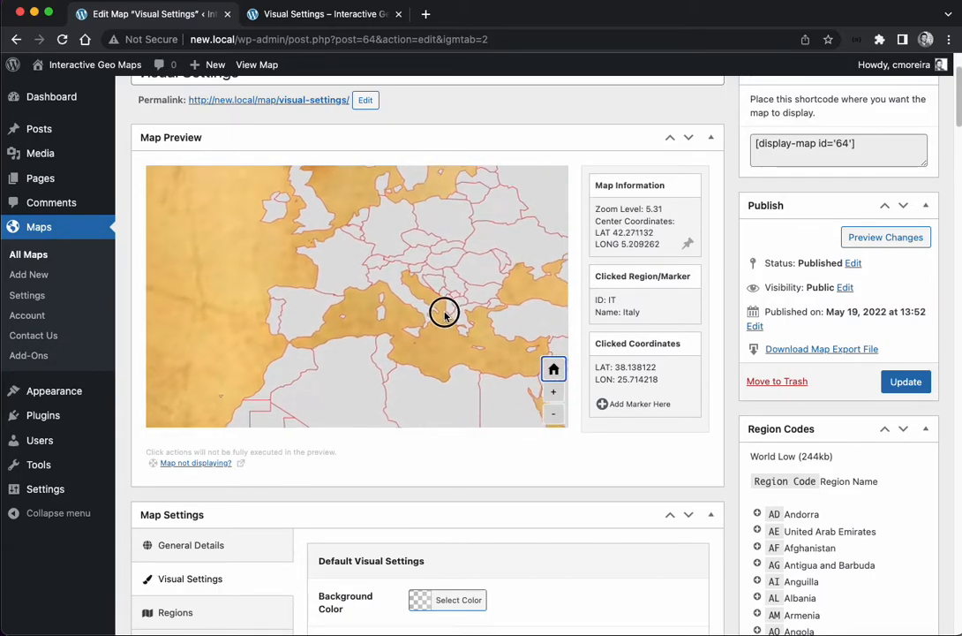
left_click(906, 381)
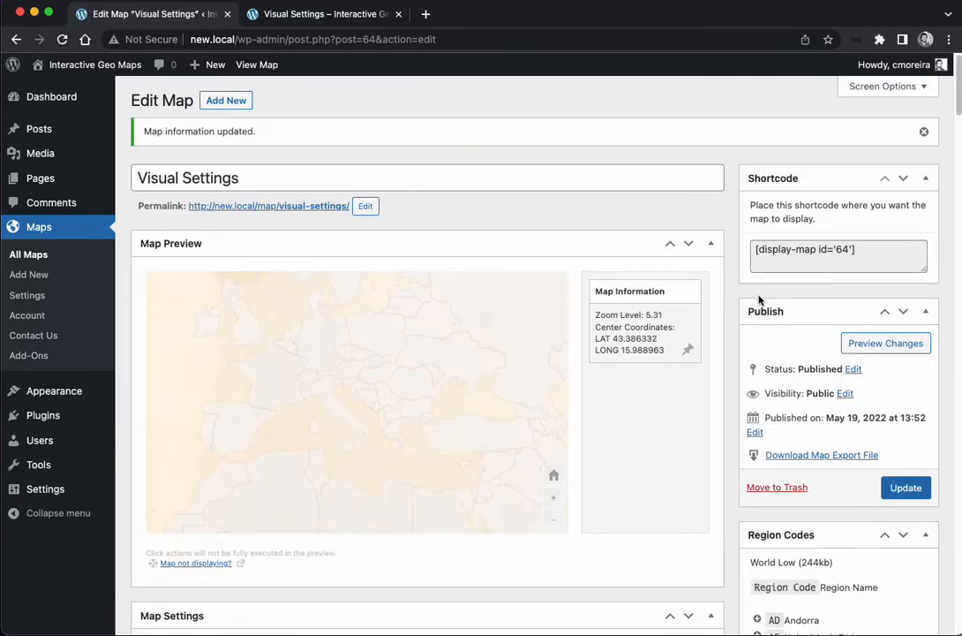
Pan the preview across Europe and over to Australia, reading coordinates along the way
left_click_drag(307, 420, 365, 421)
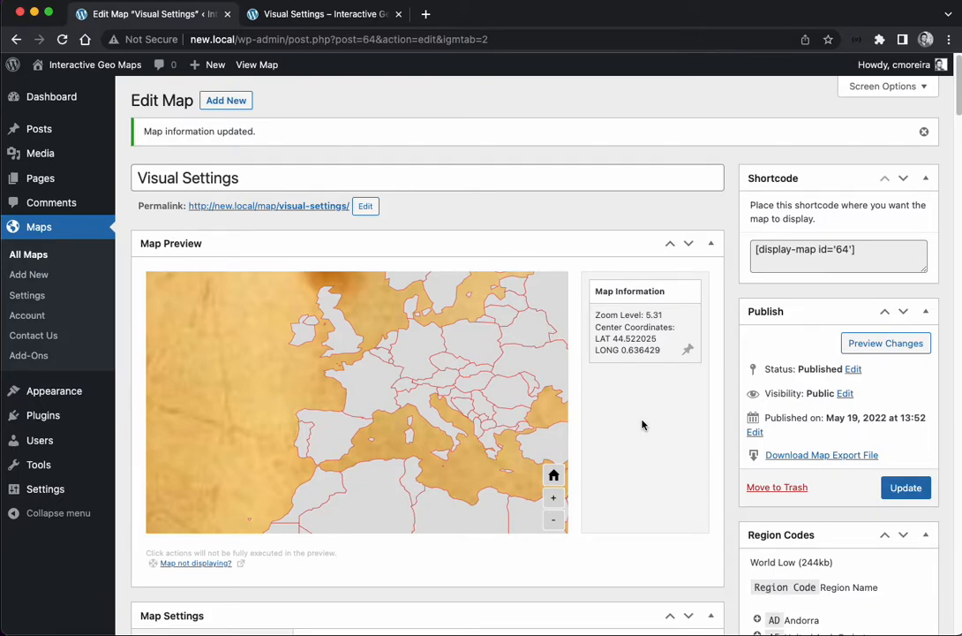
scroll(643, 424, "down", 4)
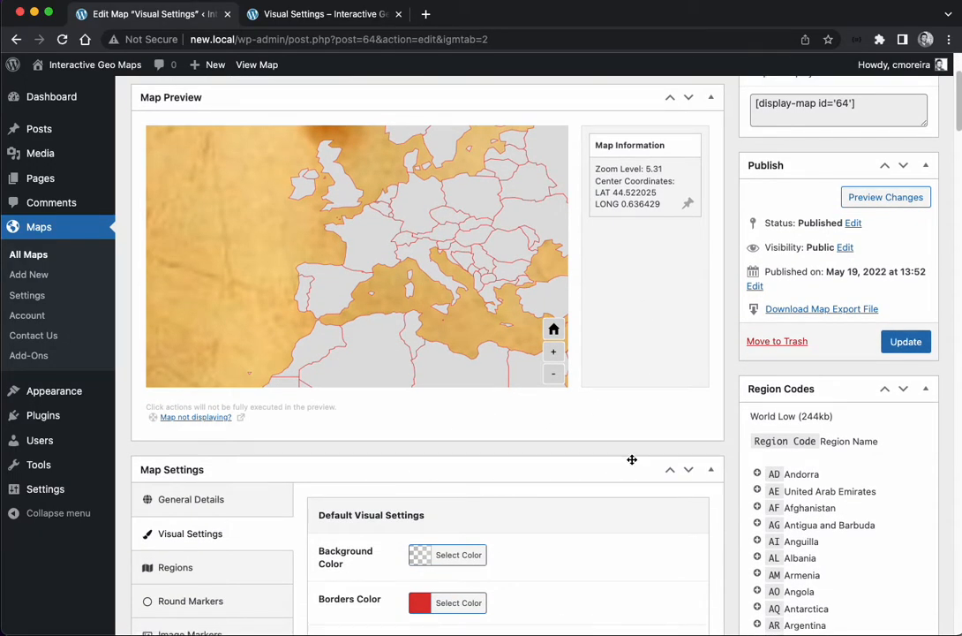
scroll(632, 460, "up", 4)
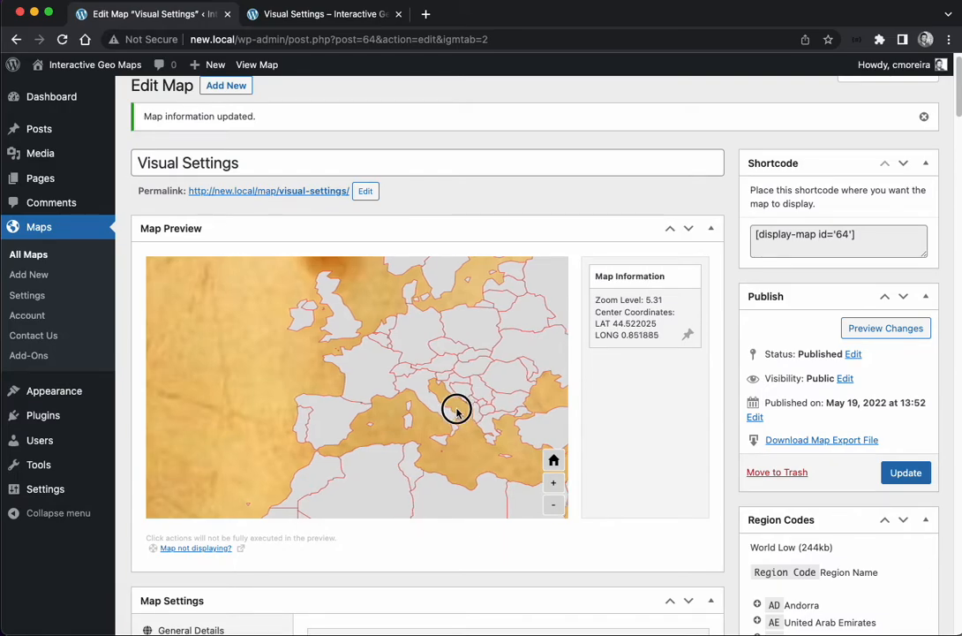
left_click_drag(459, 407, 406, 398)
left_click(541, 462)
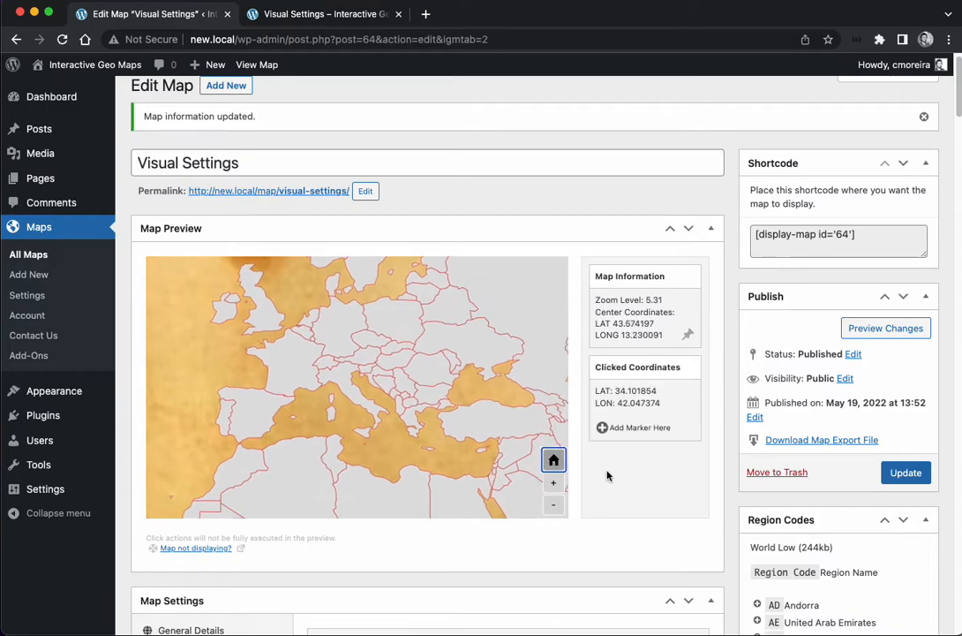
scroll(614, 472, "down", 6)
scroll(613, 473, "down", 6)
scroll(614, 471, "down", 5)
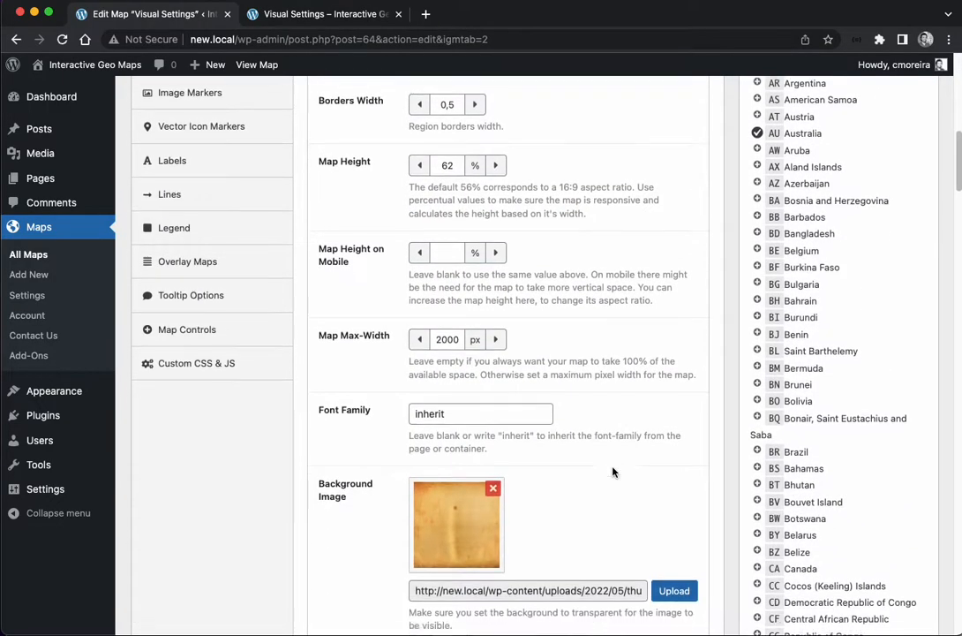
scroll(613, 471, "down", 5)
scroll(613, 471, "down", 2)
scroll(613, 471, "up", 4)
scroll(614, 472, "up", 5)
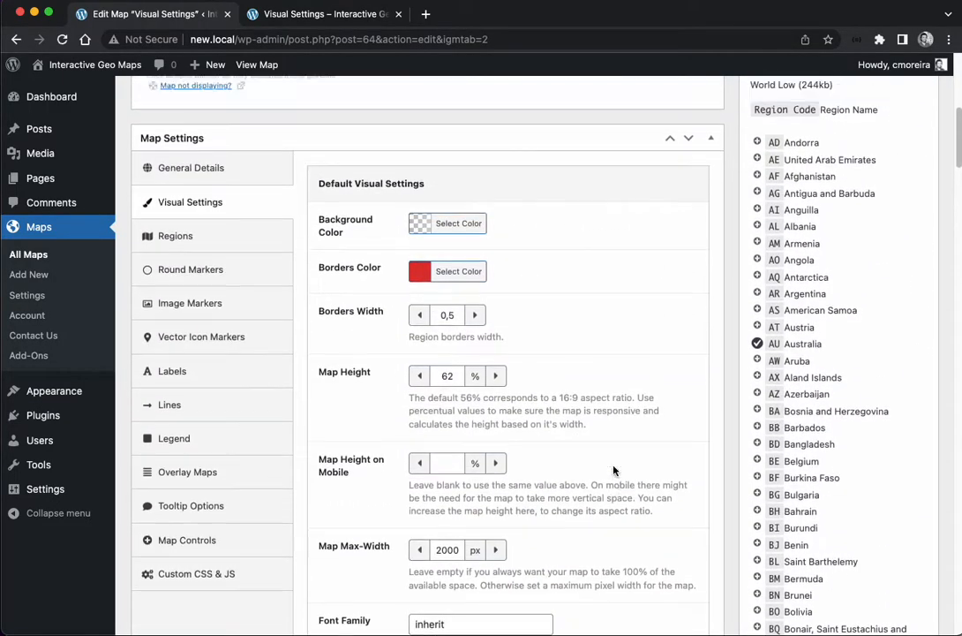
scroll(613, 472, "up", 5)
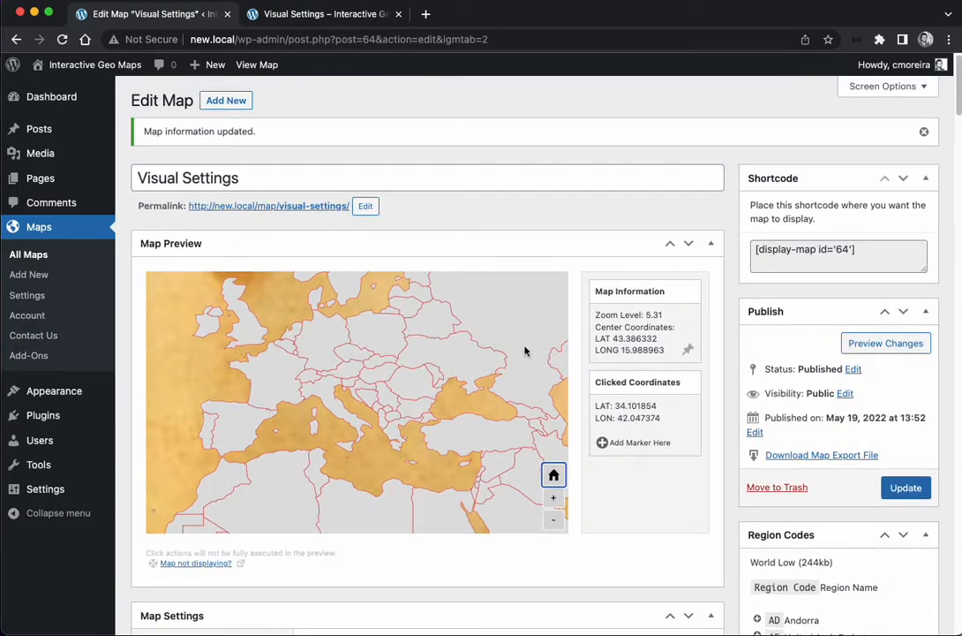
mouse_move(545, 450)
left_mouse_down()
mouse_move(443, 429)
mouse_move(344, 300)
left_mouse_up()
scroll(468, 380, "down", 5)
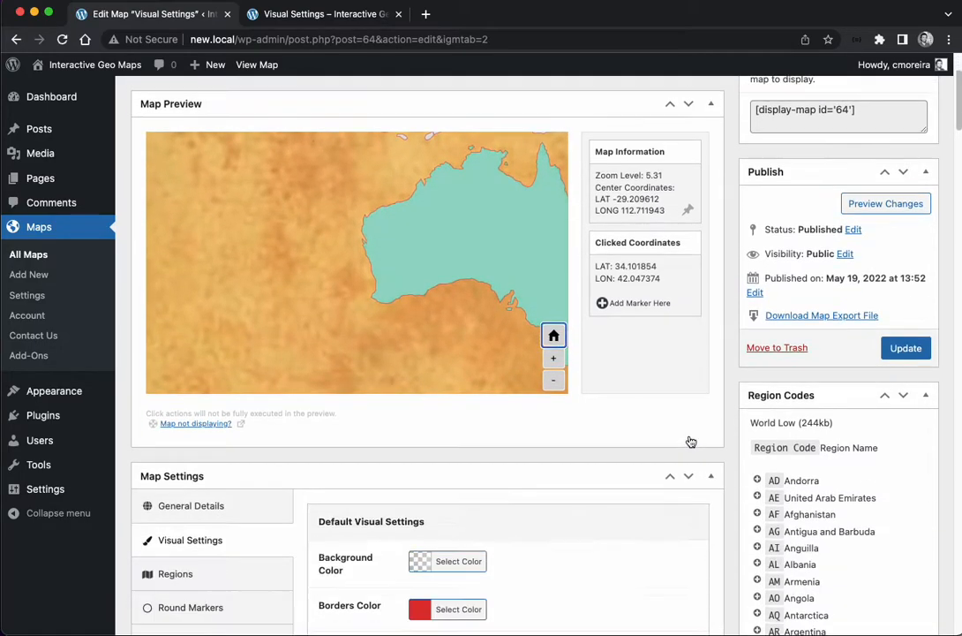
Switch the Australia region's Use defaults toggle off in the Regions tab and collapse the entry
left_click(175, 459)
scroll(353, 441, "down", 2)
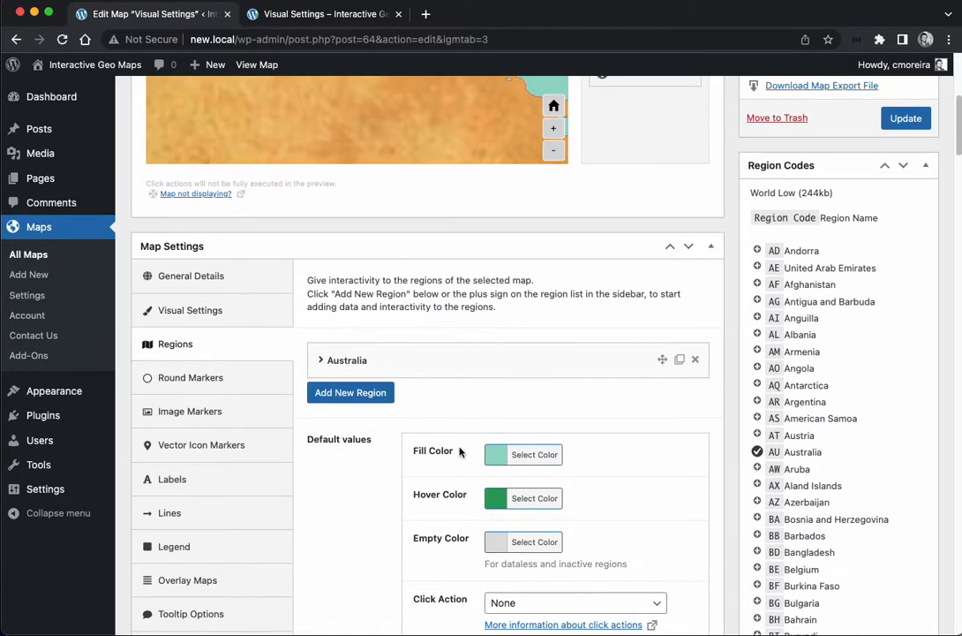
left_click(346, 359)
scroll(353, 398, "down", 5)
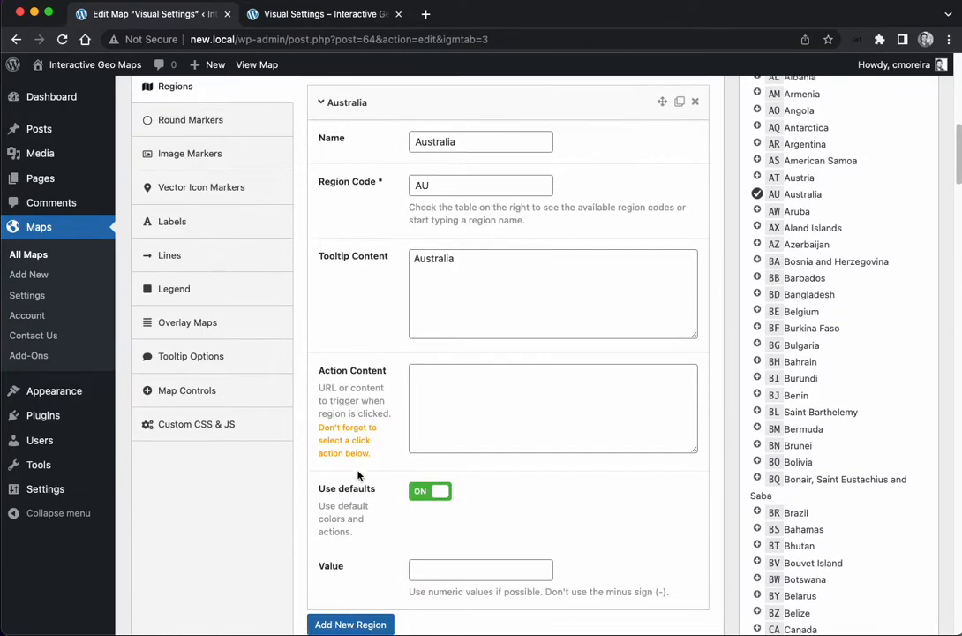
left_click(413, 478)
scroll(368, 470, "down", 3)
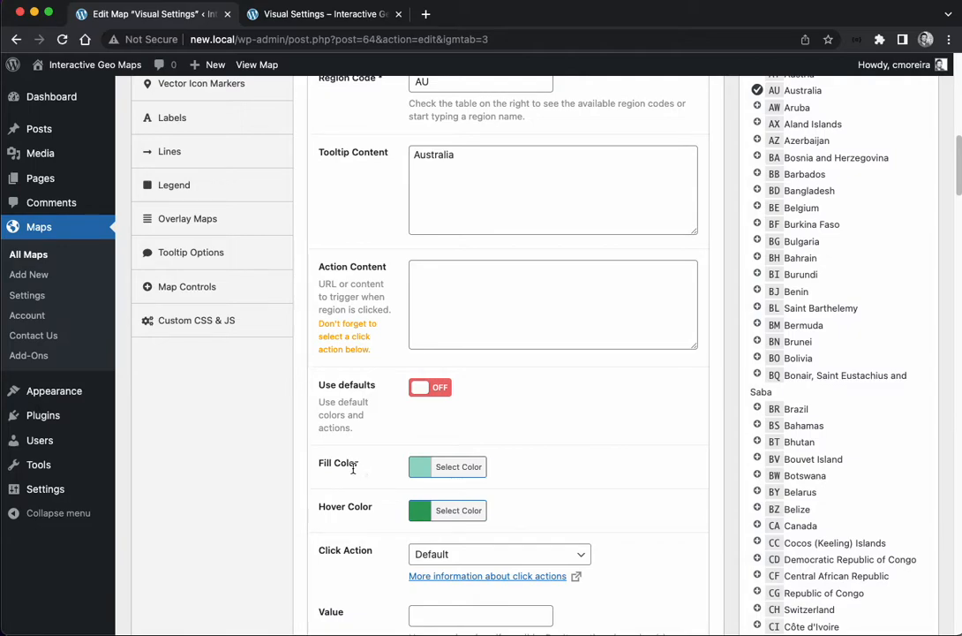
scroll(400, 450, "up", 5)
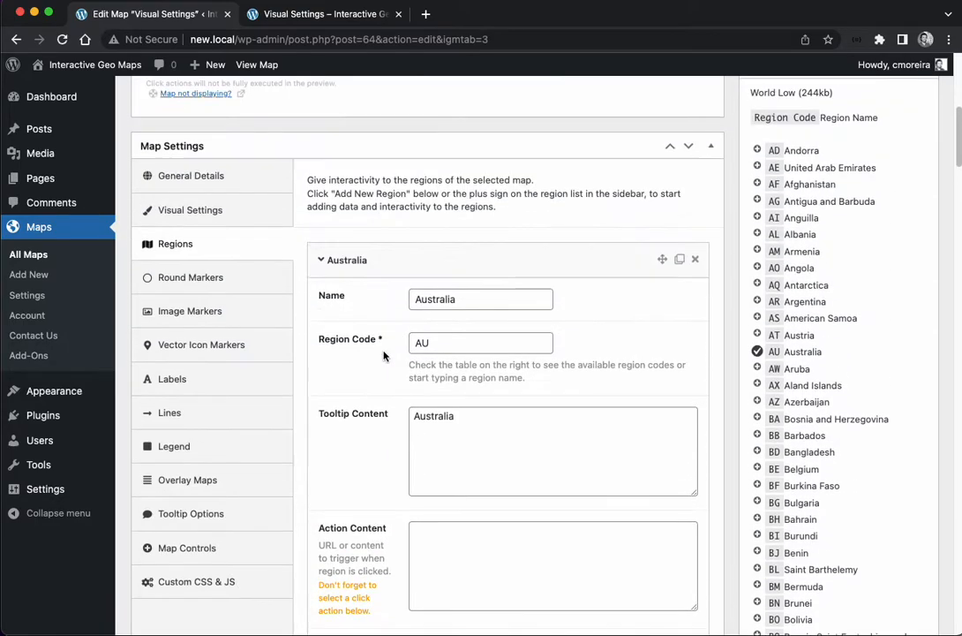
scroll(400, 353, "up", 1)
left_click(371, 271)
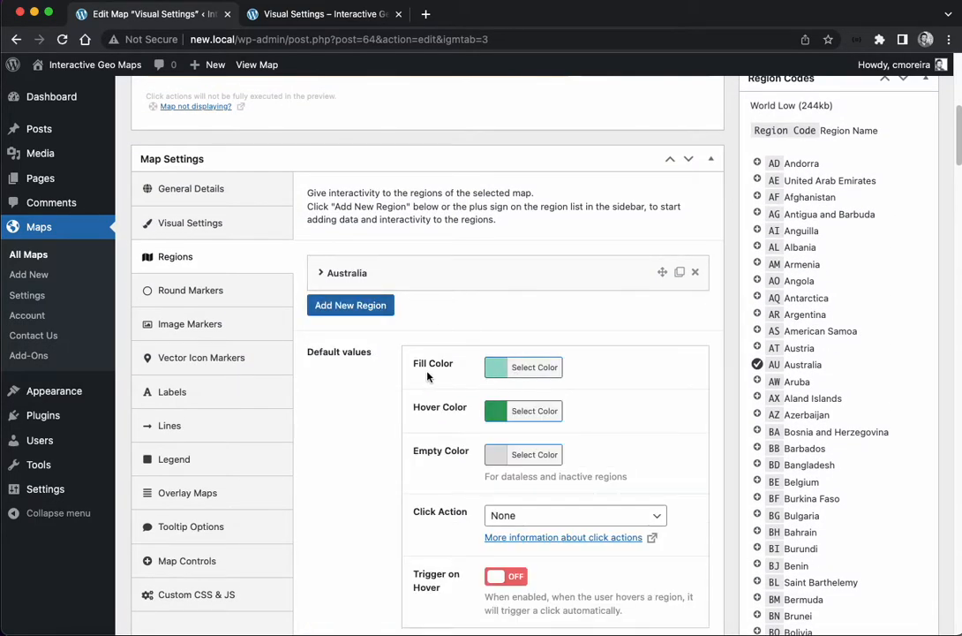
left_click_drag(415, 452, 468, 452)
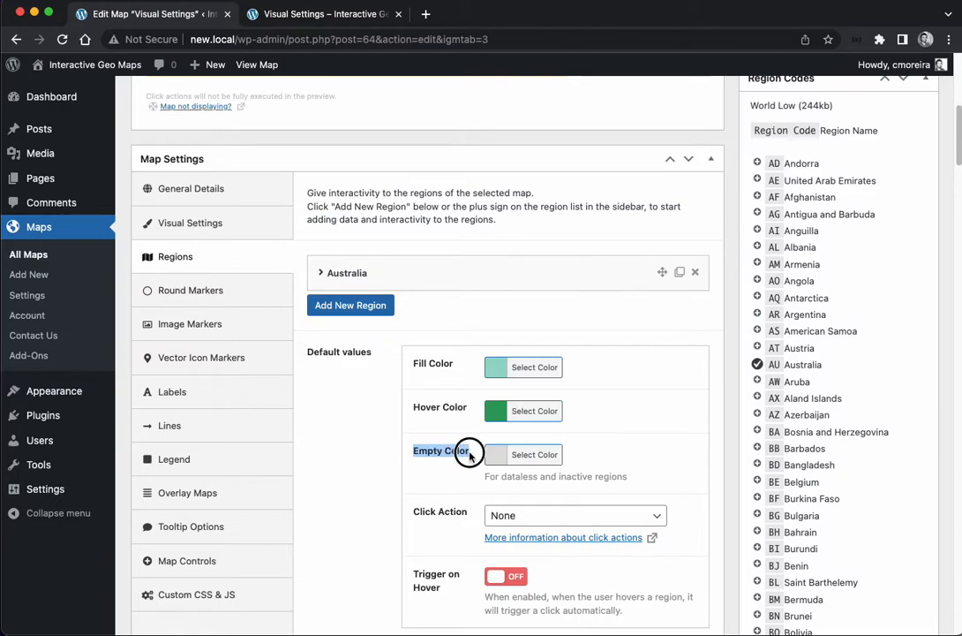
scroll(399, 411, "up", 8)
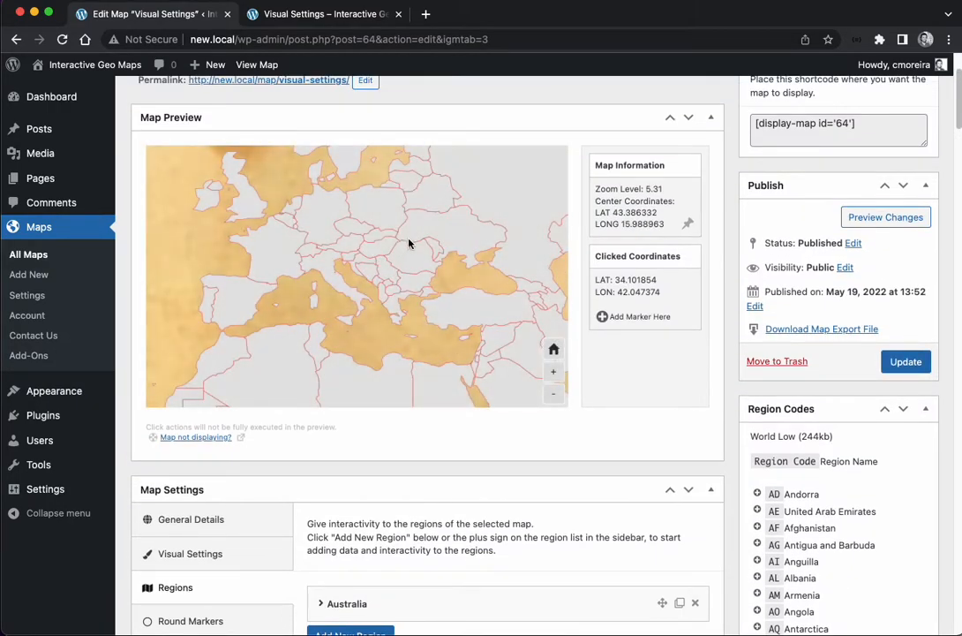
scroll(547, 398, "down", 6)
Set the Empty Color for dataless regions to orange (#dd9933) and reset the preview to the world view
left_click(523, 528)
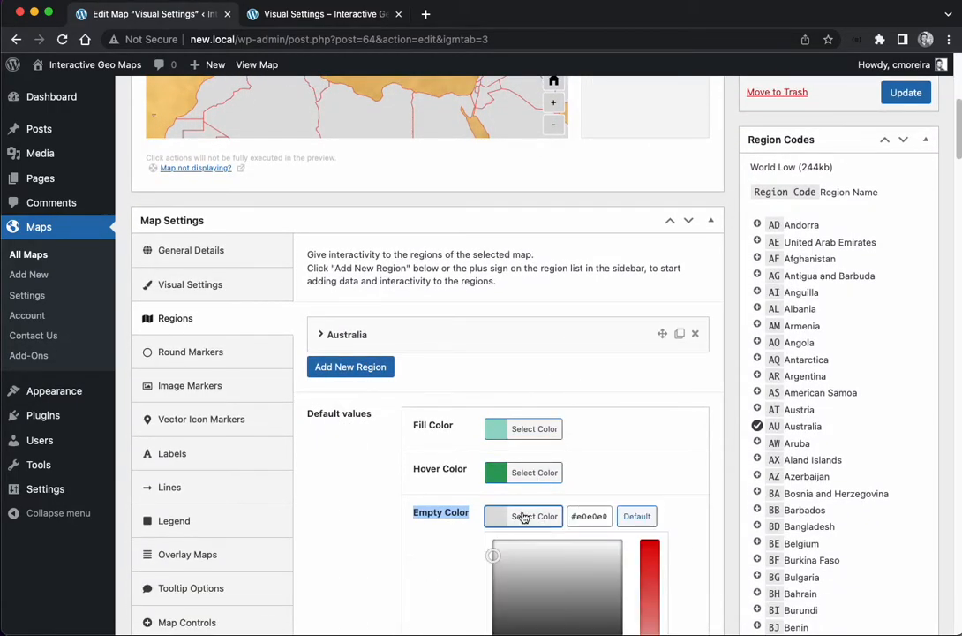
scroll(523, 486, "down", 5)
left_click(549, 468)
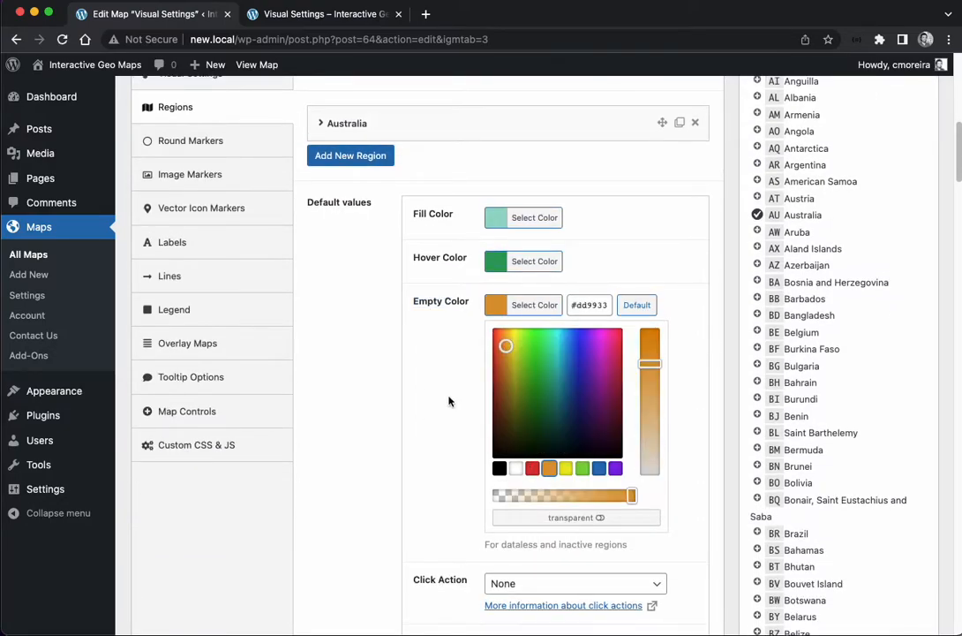
left_click(450, 402)
scroll(446, 415, "up", 10)
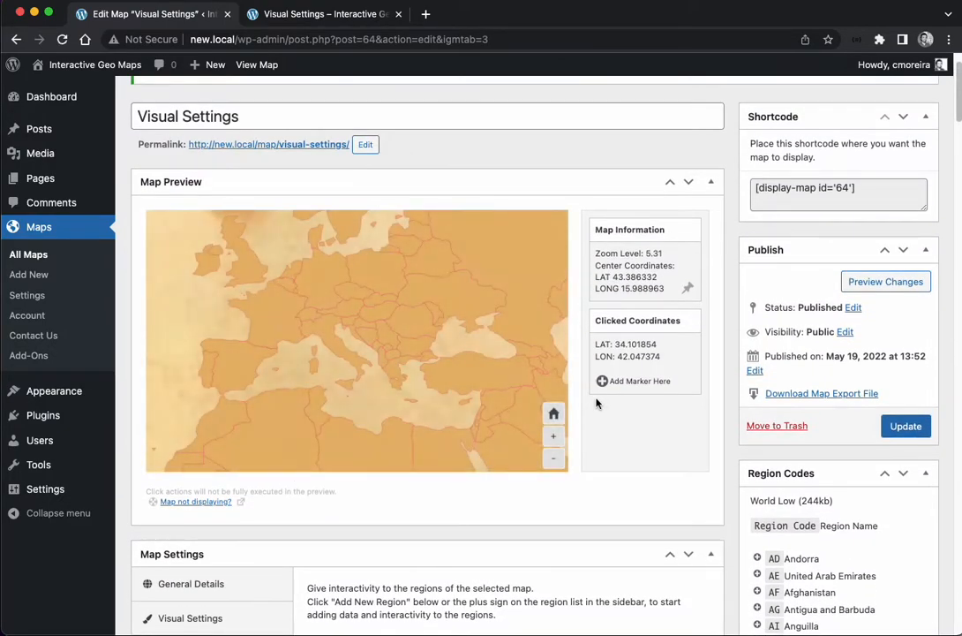
left_click(553, 413)
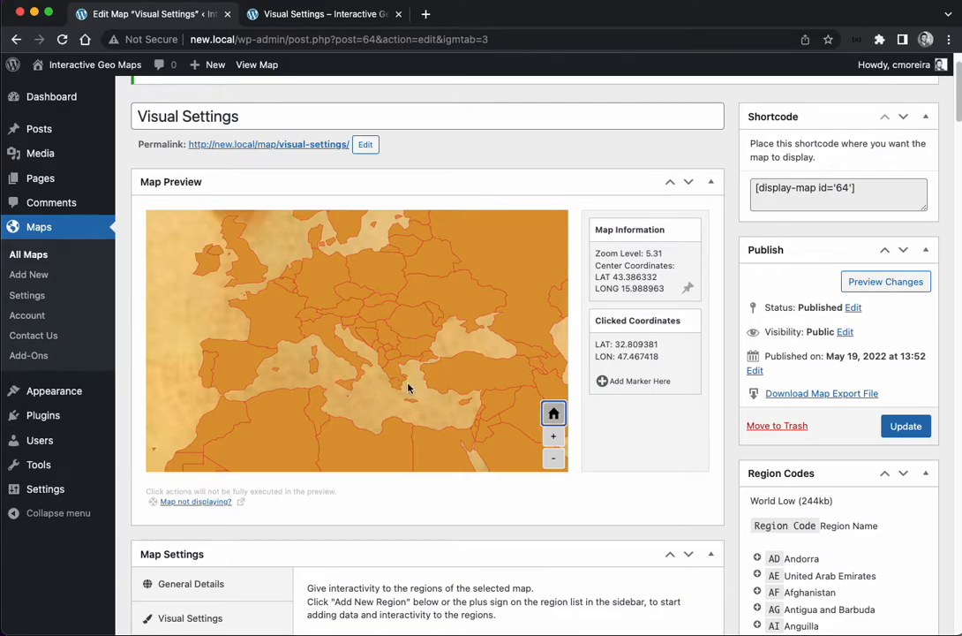
scroll(404, 372, "down", 2)
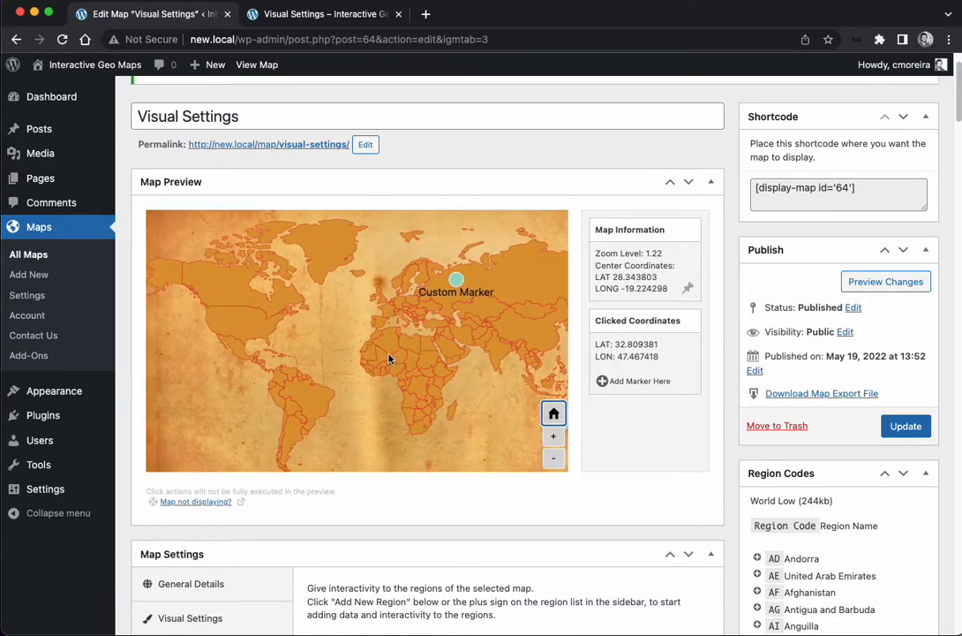
Copy the preview's zoom 1.22 and centre as the map's initial view, then return to Visual Settings
left_click(689, 289)
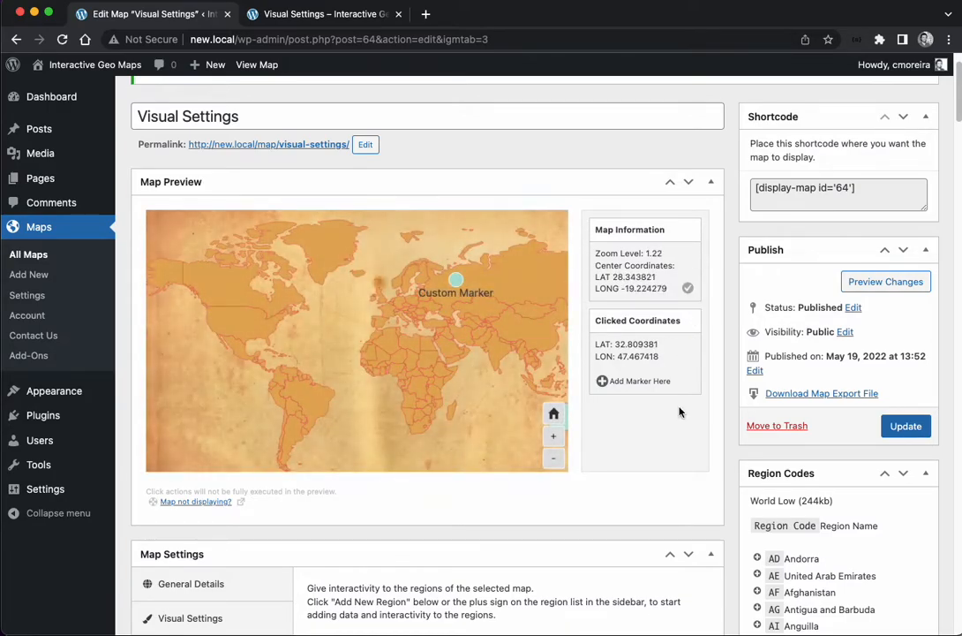
scroll(683, 482, "down", 3)
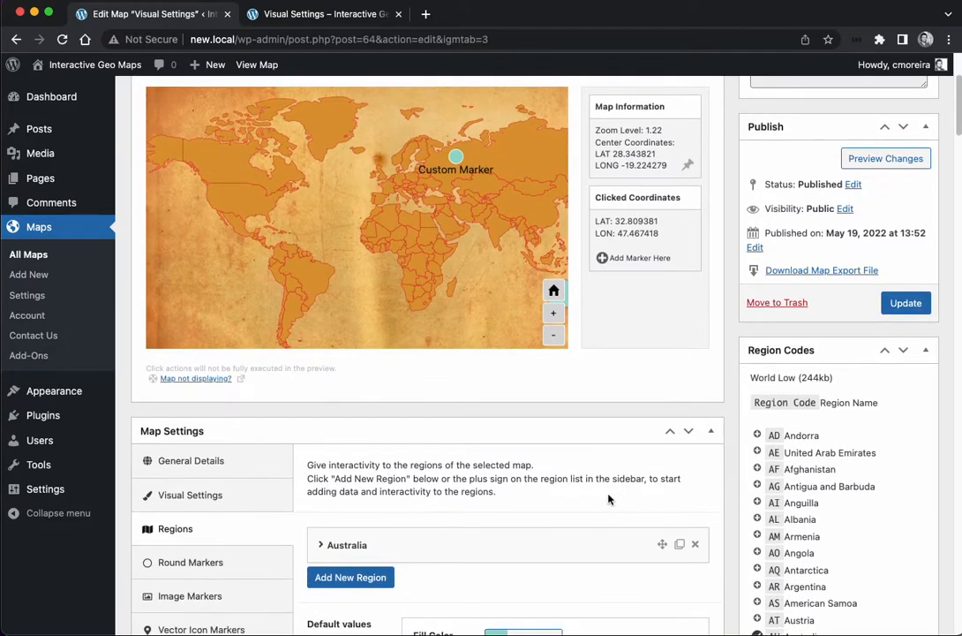
left_click(238, 495)
scroll(309, 397, "down", 5)
scroll(358, 476, "down", 5)
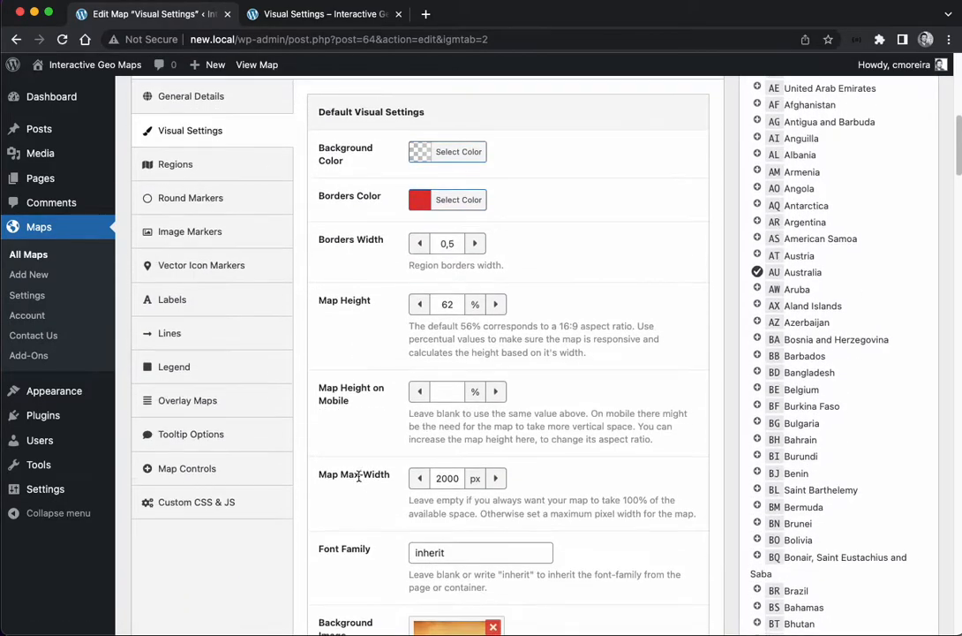
scroll(359, 476, "down", 3)
scroll(359, 476, "down", 3)
scroll(304, 402, "down", 2)
scroll(305, 403, "up", 10)
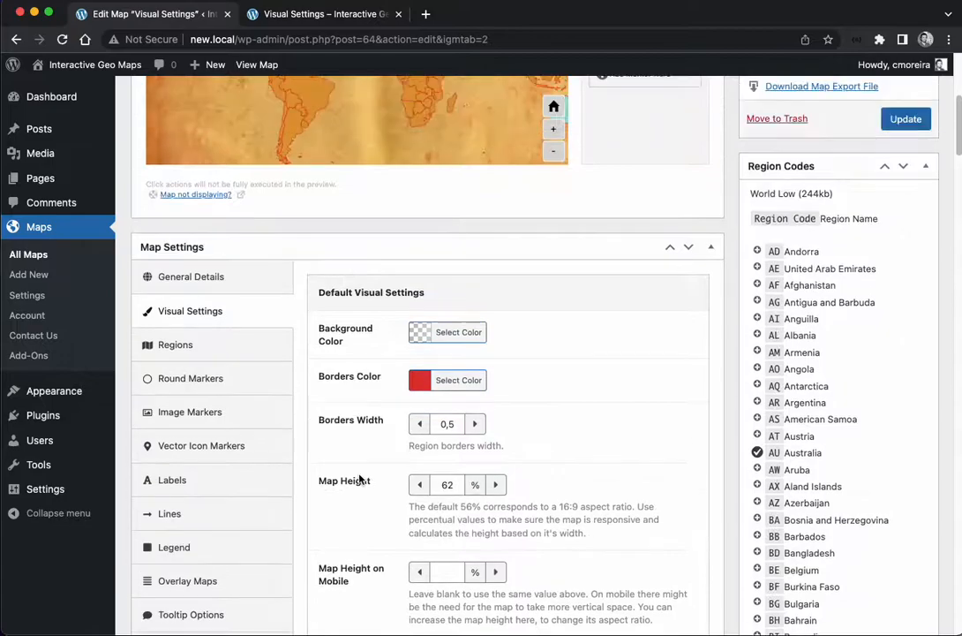
scroll(388, 482, "up", 3)
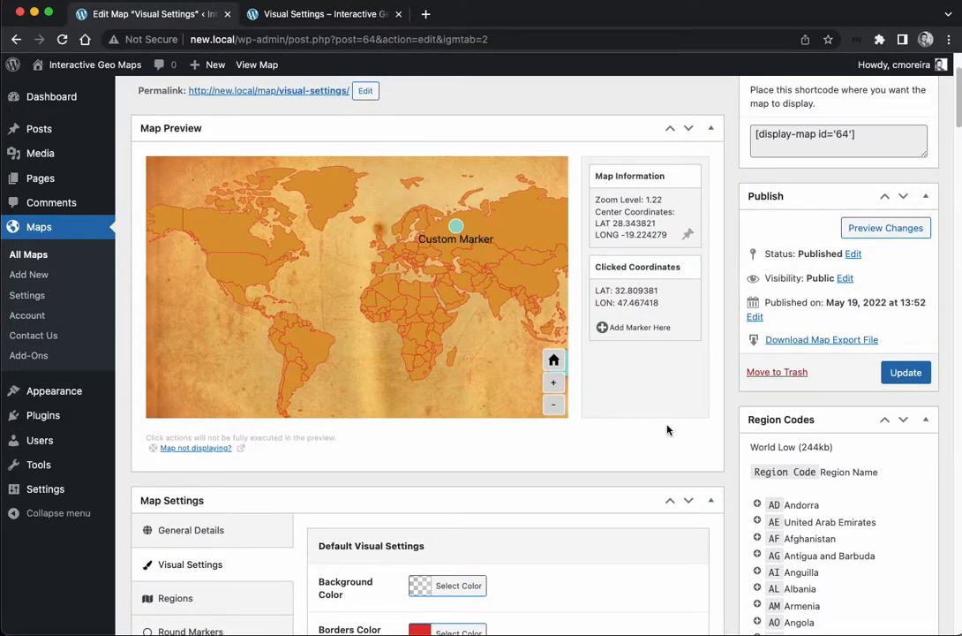